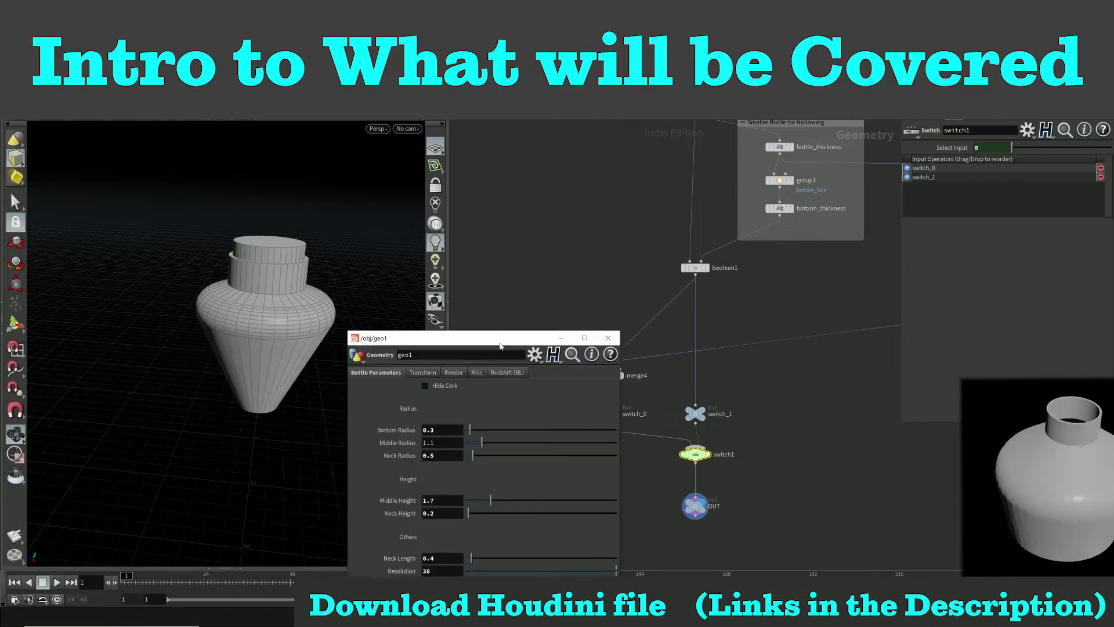
Turn on Hide Cork in geo1's bottle parameters so the switch passes the bottle without its cork.
click(410, 380)
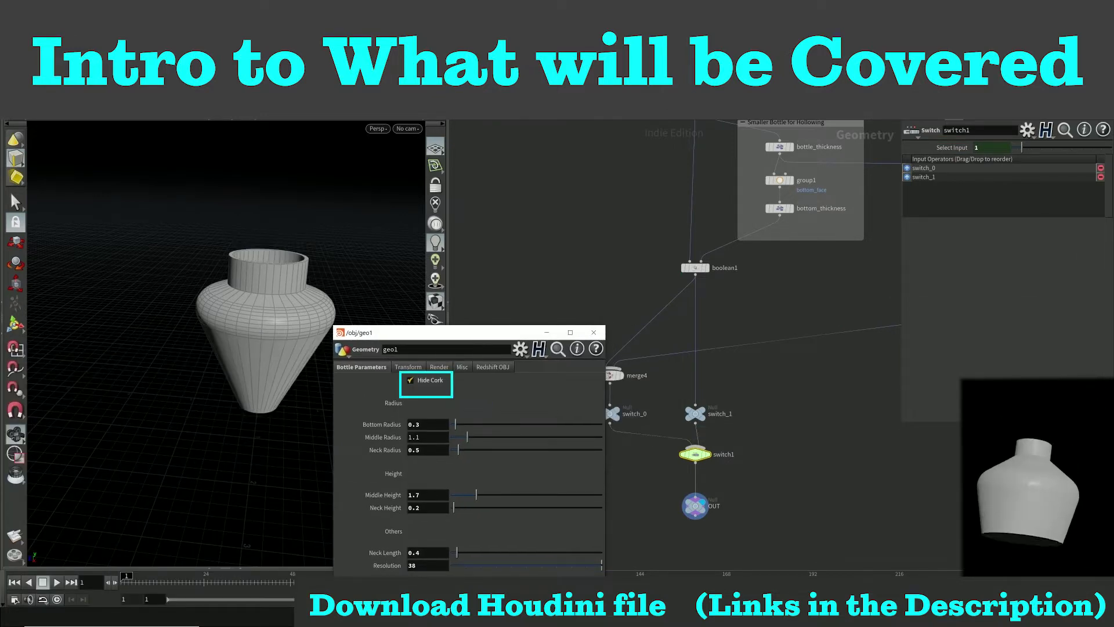
click(410, 381)
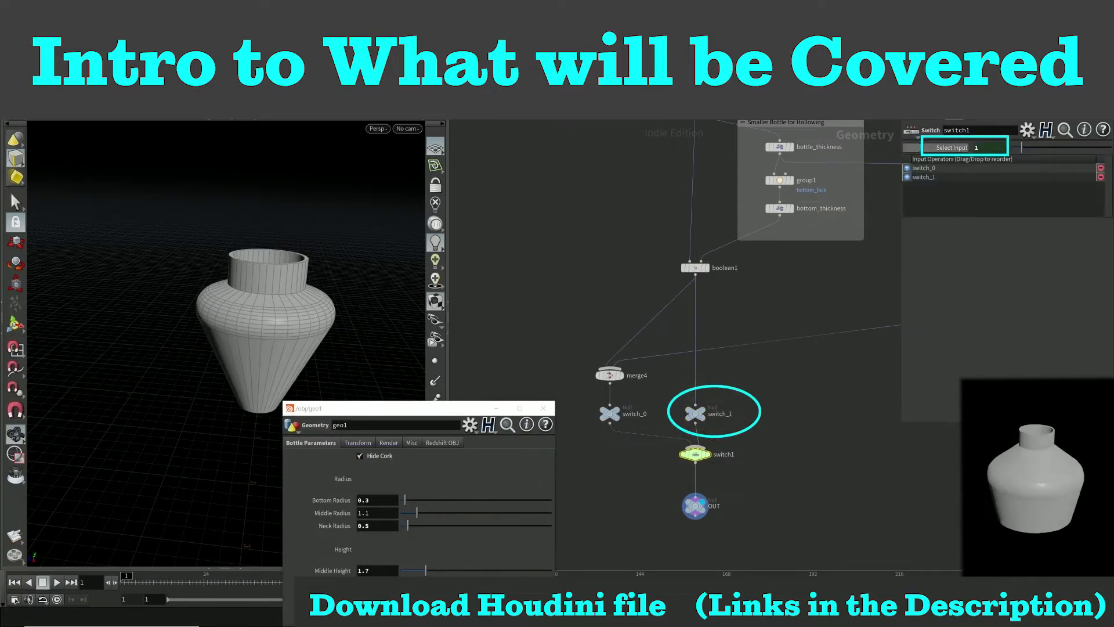
click(696, 413)
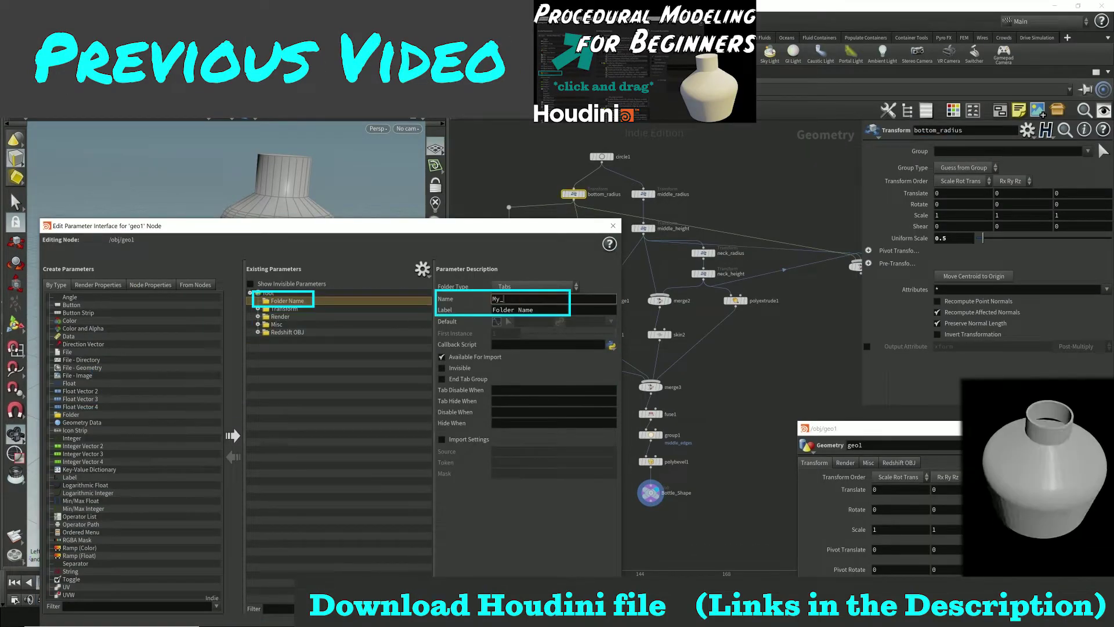
Name the new parameter folder "Bottle Parameters" in geo1's parameter interface.
text(Bottle Parameters)
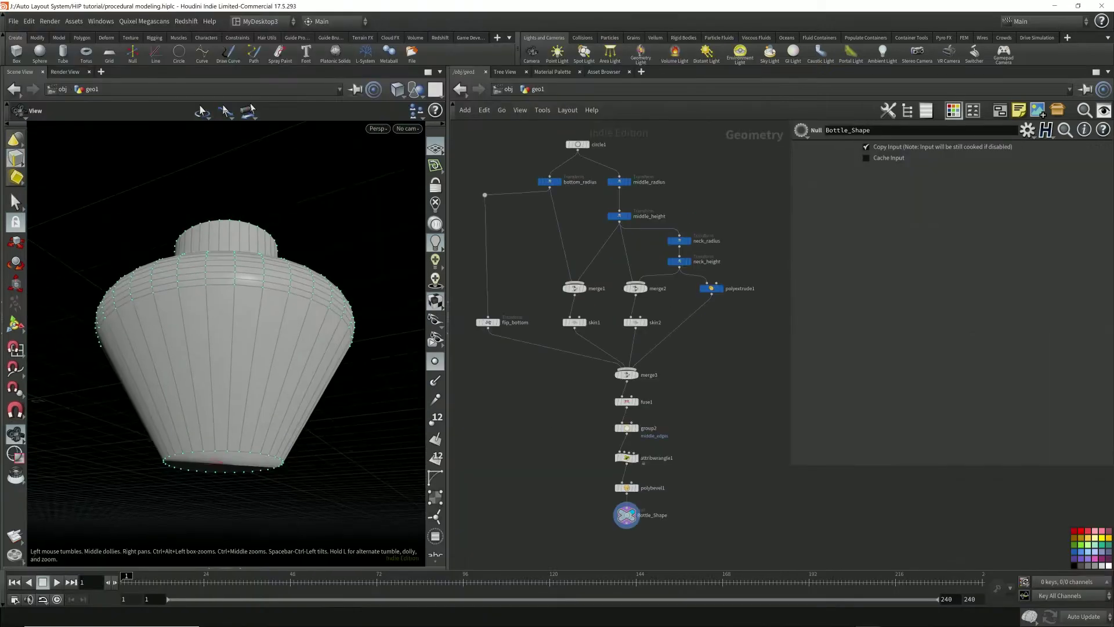
Examine the solid bottle shape from below, above and the side.
drag(227, 337, 220, 415)
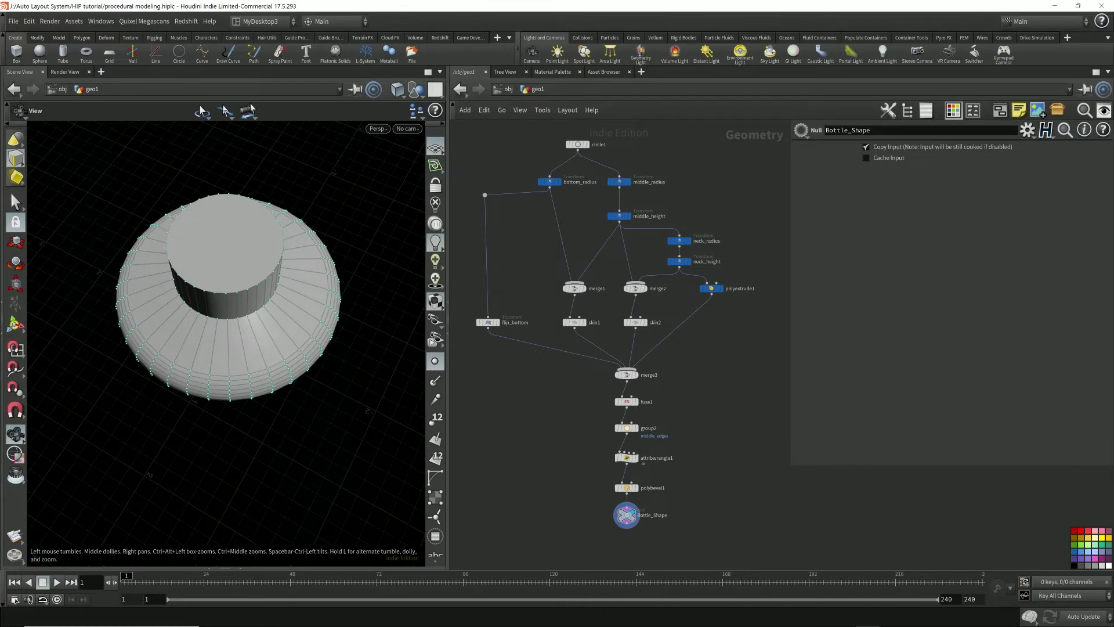
drag(227, 372, 231, 314)
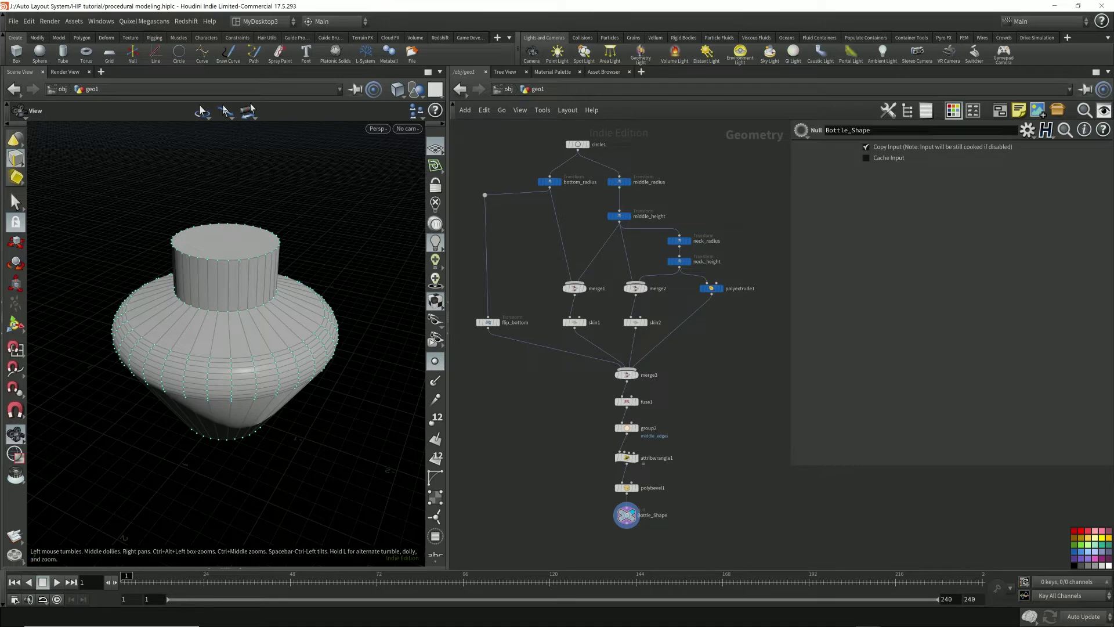
mouse_move(227, 348)
mouse_down()
mouse_move(218, 293)
mouse_move(223, 328)
mouse_up()
middle_drag(546, 406, 545, 350)
mouse_move(226, 348)
mouse_down()
mouse_move(229, 322)
mouse_move(226, 363)
mouse_up()
scroll(225, 363, up, 2)
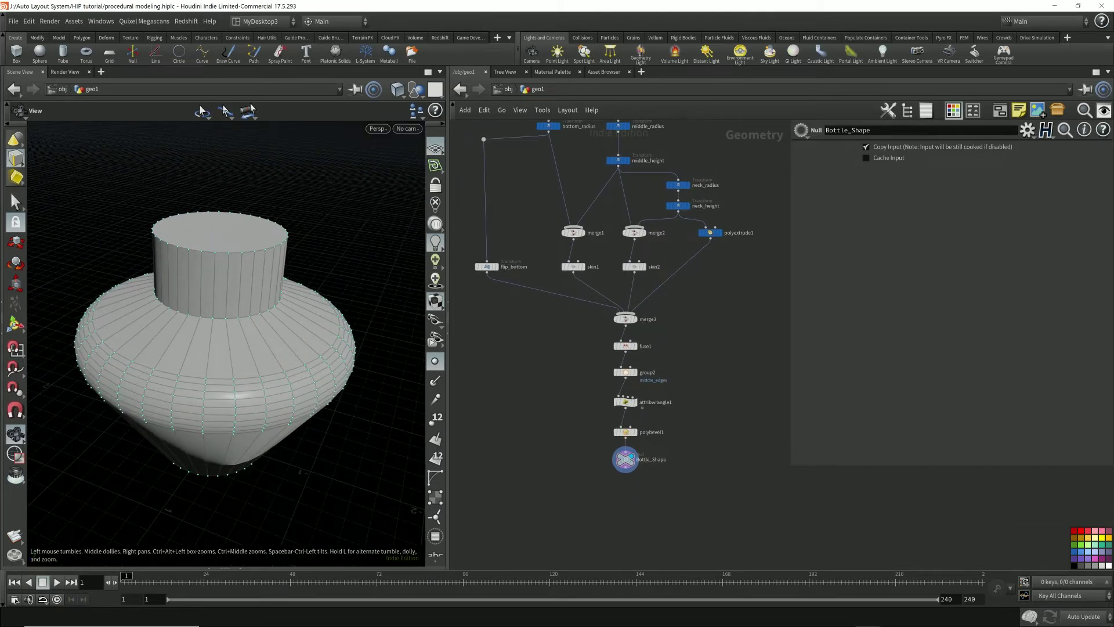
Add a Transform node fed by Bottle_Shape and place it on a side branch below that node.
scroll(642, 468, up, 4)
middle_drag(642, 468, 566, 323)
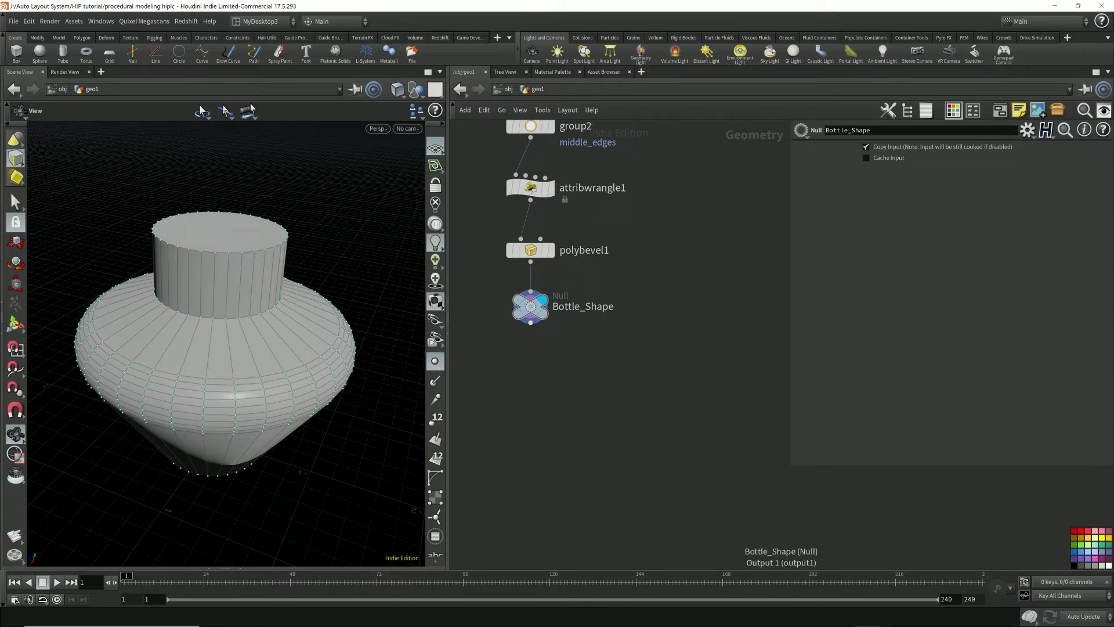
click(530, 323)
key(Tab)
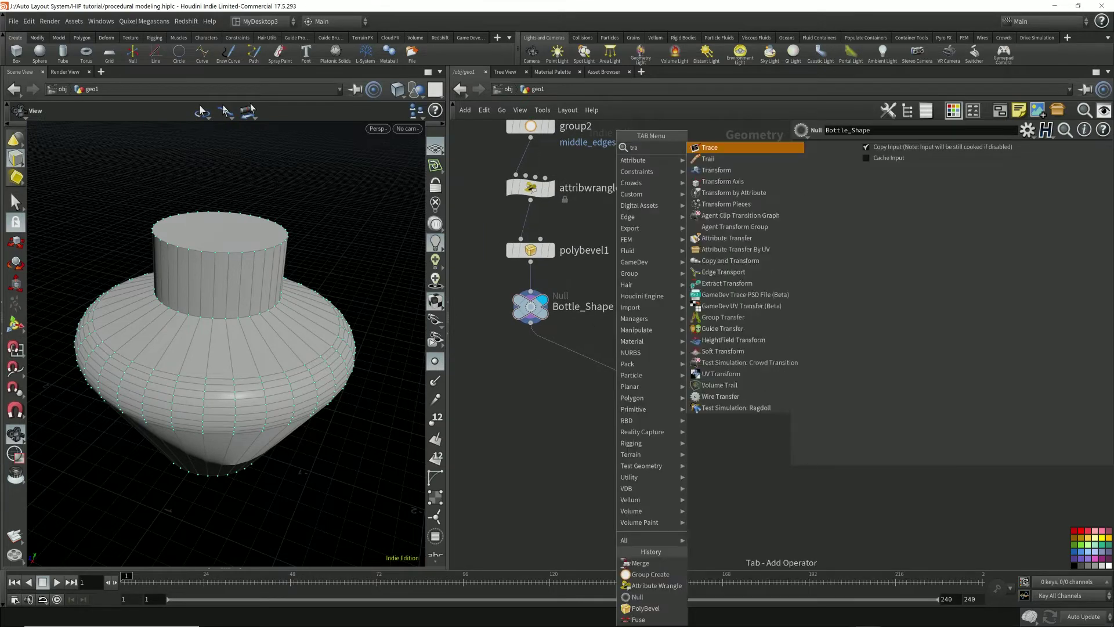
text(tra)
key(Return)
click(643, 376)
click(648, 376)
click(668, 375)
drag(649, 376, 668, 376)
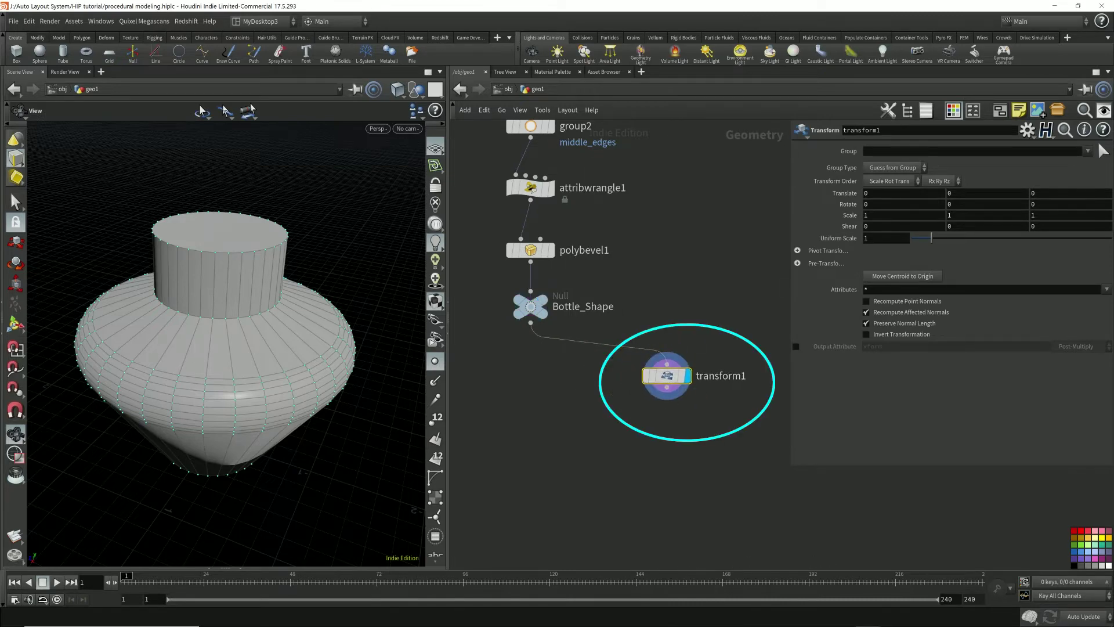
Set the Transform node's uniform scale to 0.9.
double_click(868, 238)
text(0.9)
key(Return)
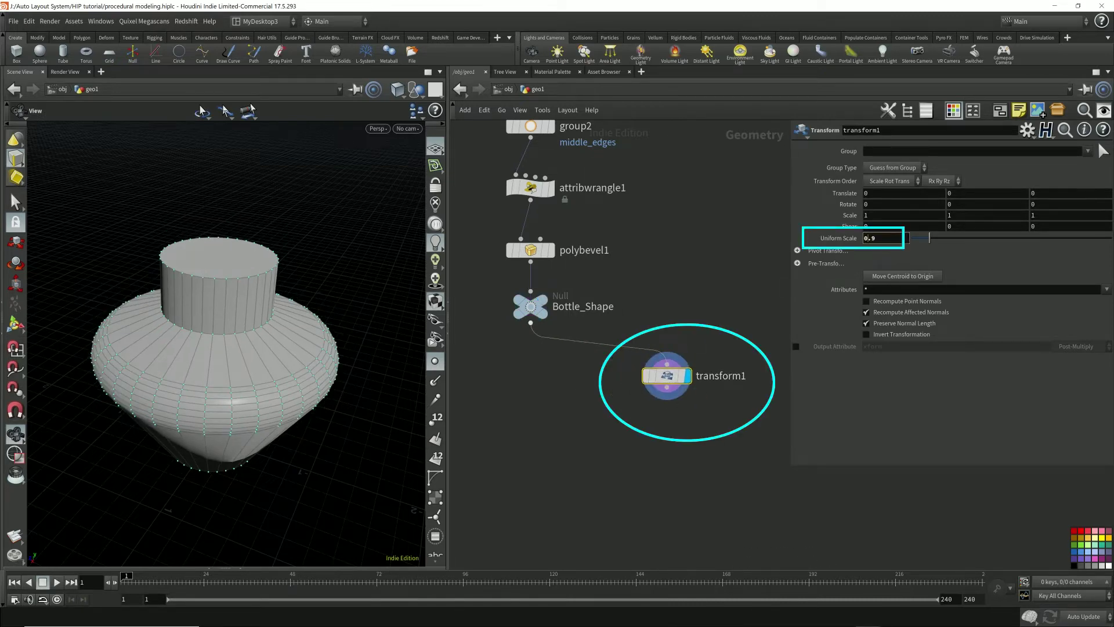
Show the original Bottle_Shape as a wireframe template around the displayed scaled copy.
key(r)
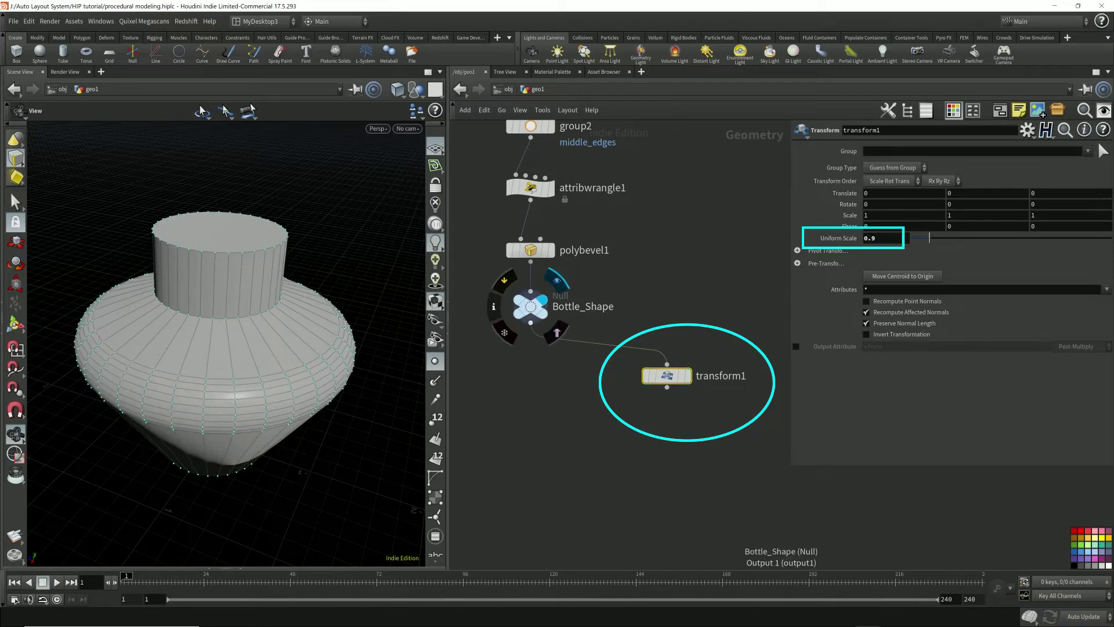
key(r)
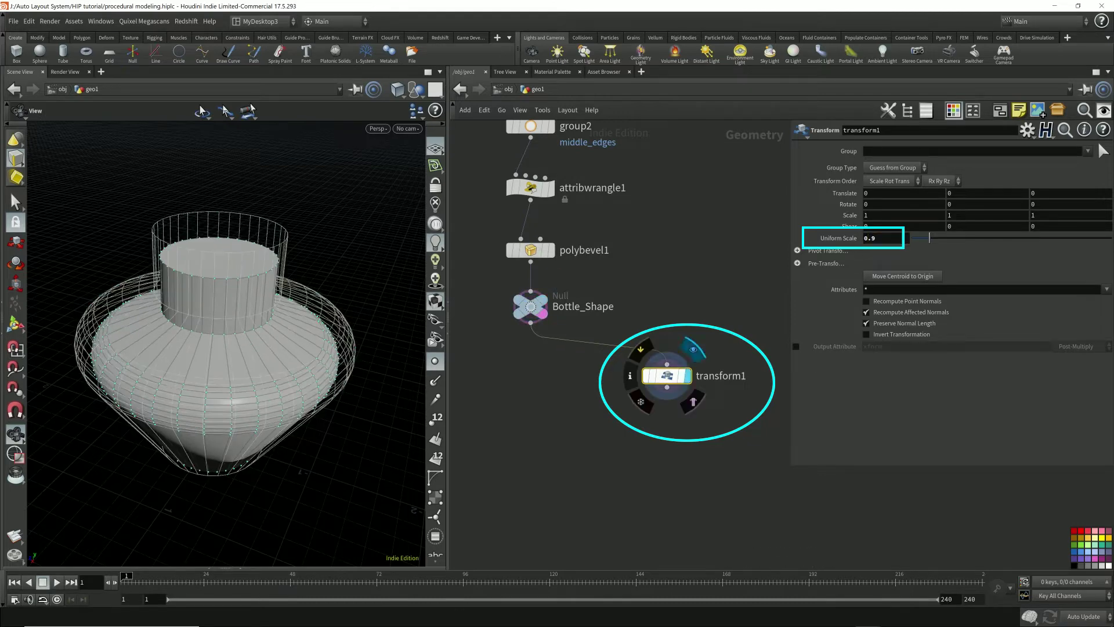
drag(226, 372, 232, 302)
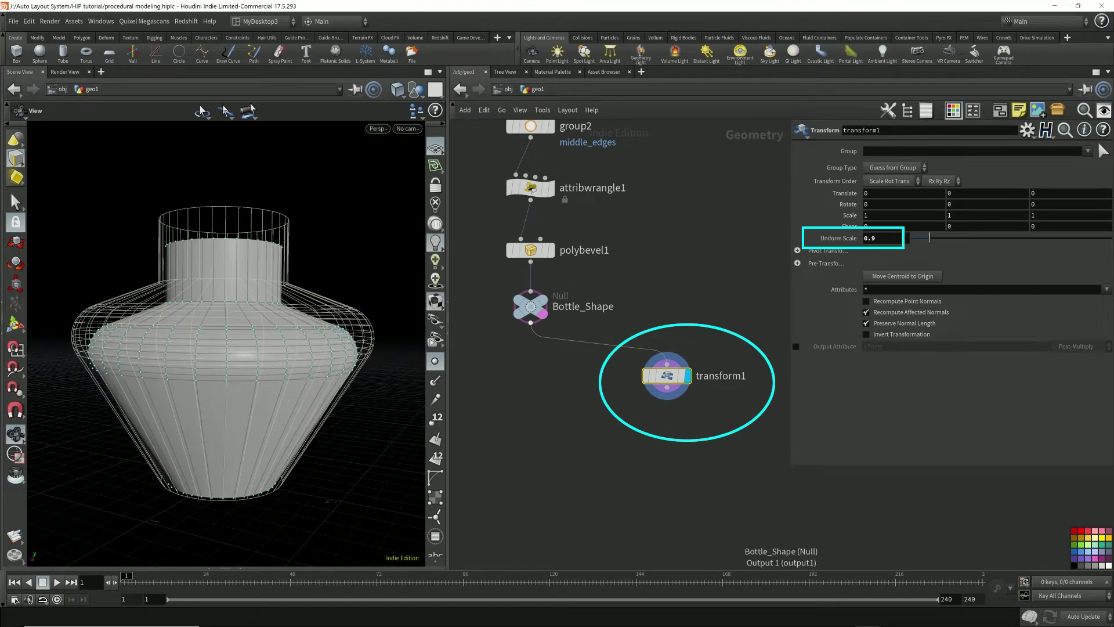
Add a Boolean node with Bottle_Shape as its first input and the scaled Transform copy as its second.
drag(530, 323, 544, 441)
key(Tab)
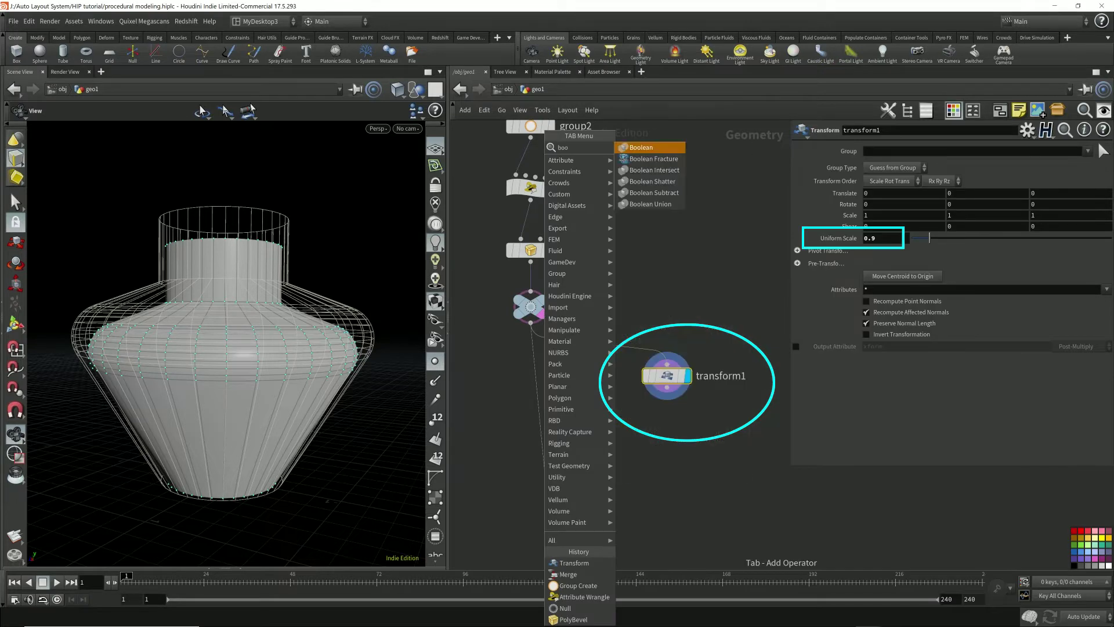
text(boo)
key(Return)
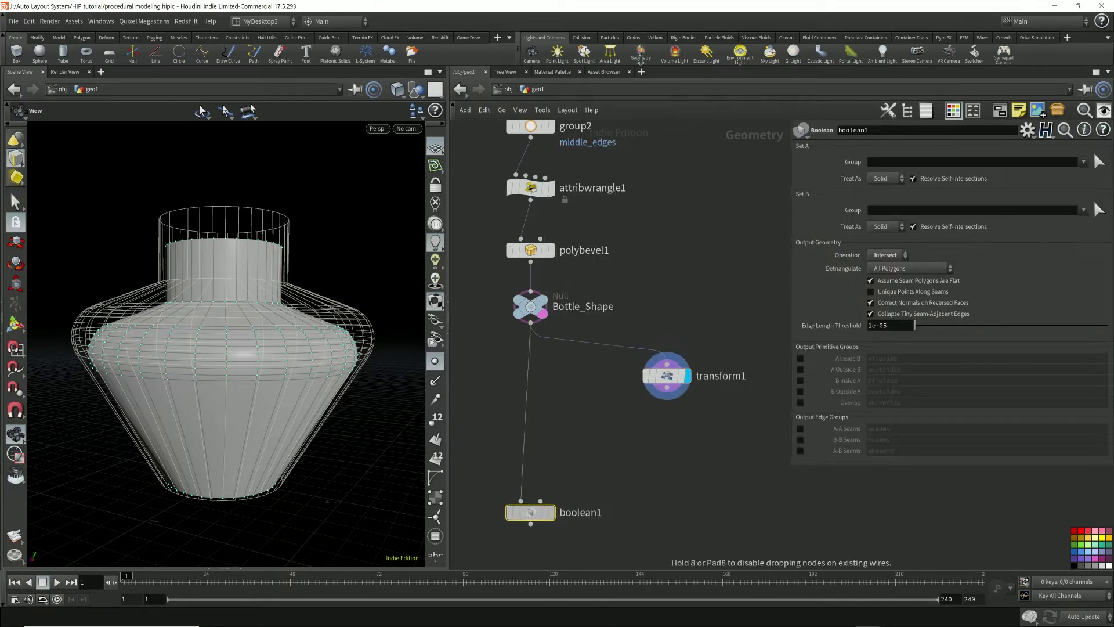
drag(541, 502, 613, 440)
drag(667, 388, 667, 388)
Compare the original Bottle_Shape with the scaled copy by switching the displayed node and the wireframe template.
drag(495, 290, 575, 331)
click(543, 299)
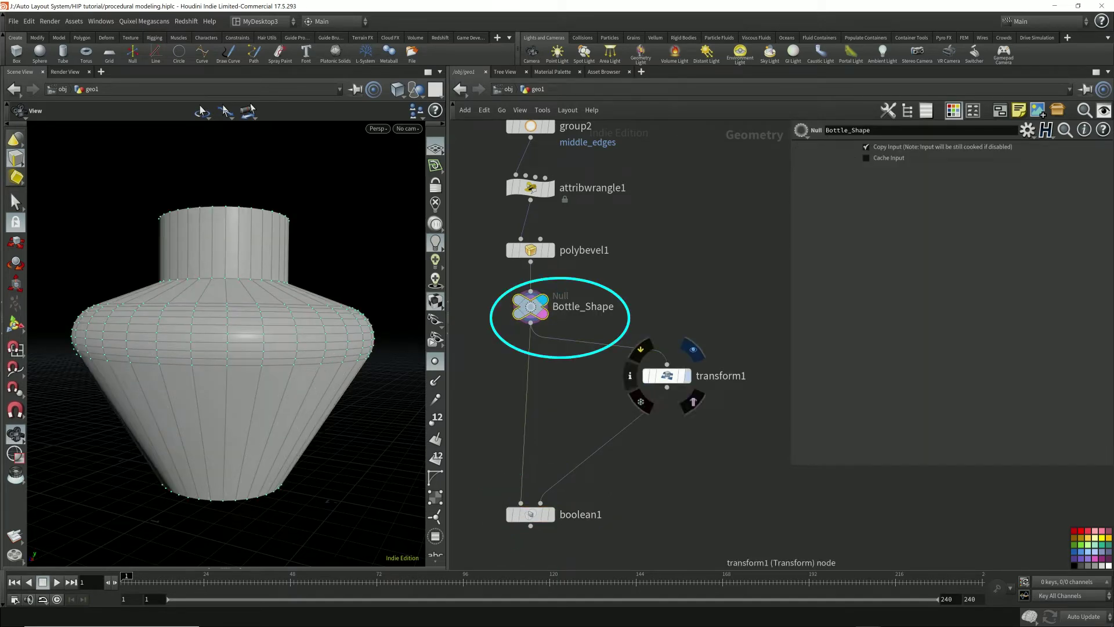
click(688, 376)
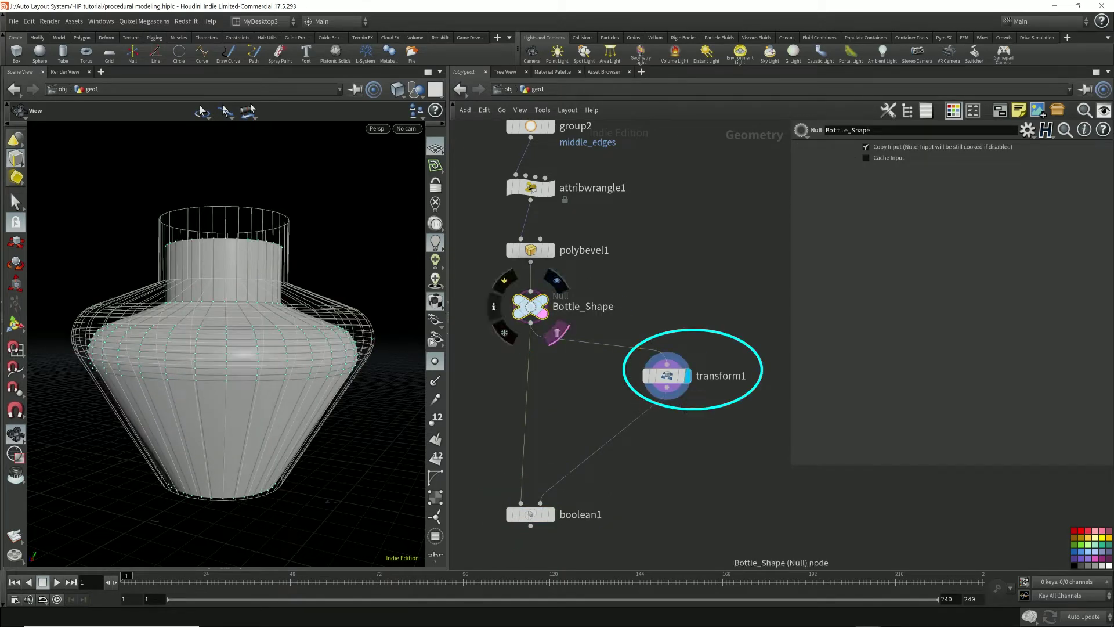
click(557, 333)
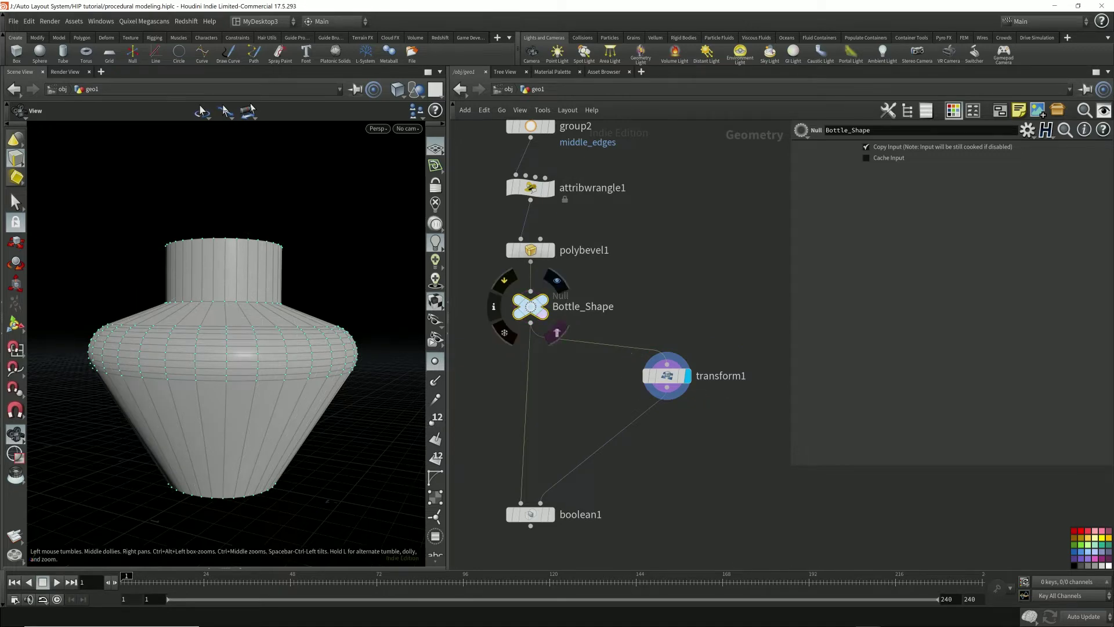
click(556, 333)
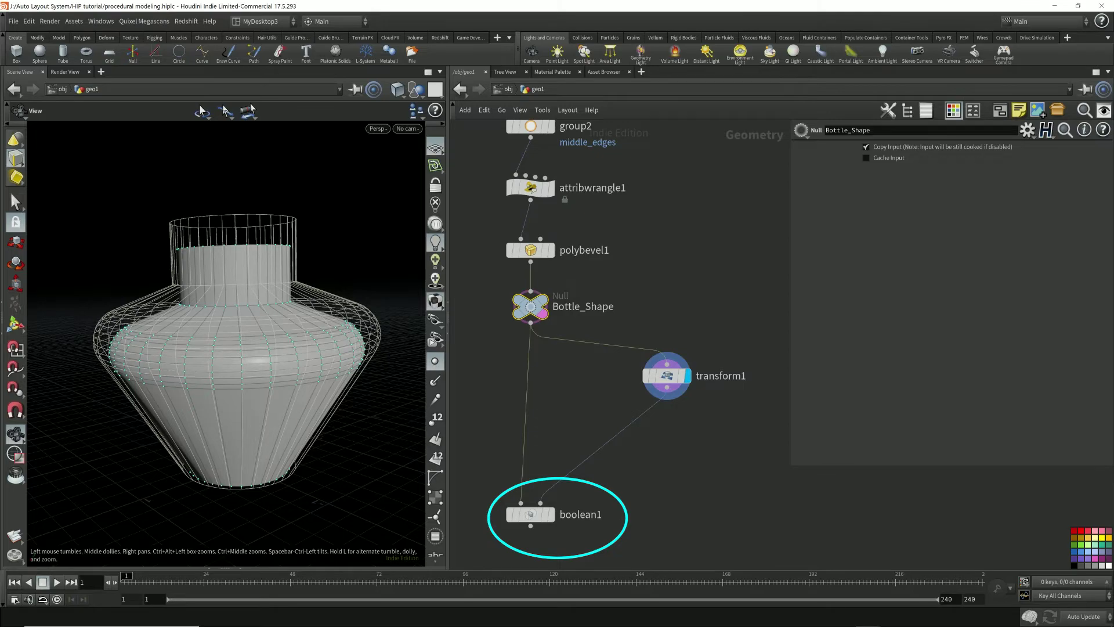
drag(232, 325, 224, 348)
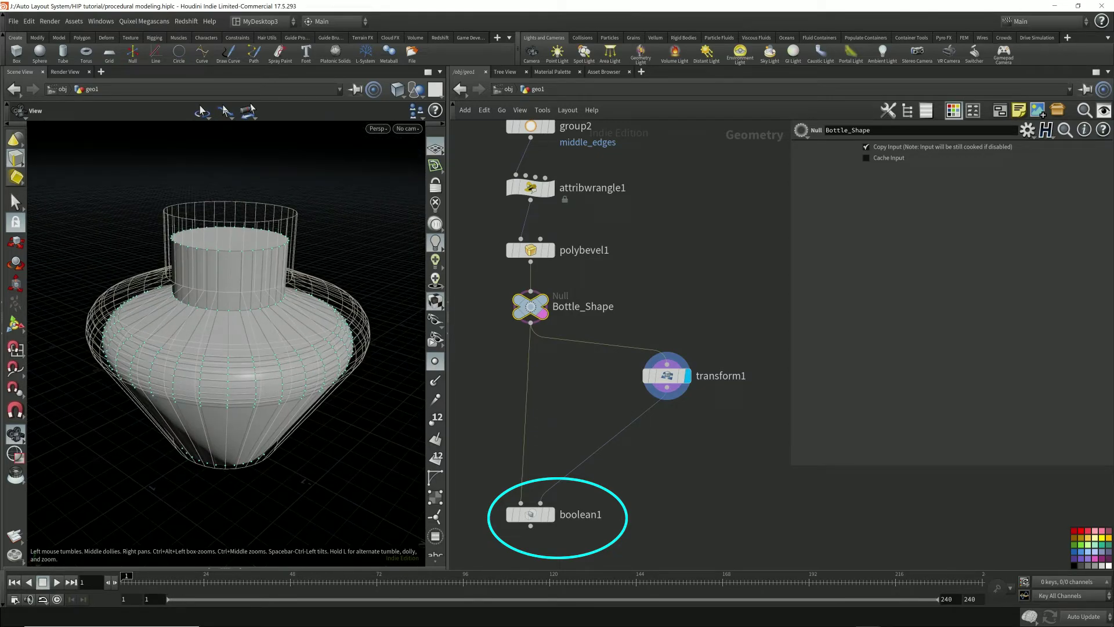
Display the Boolean node with its operation set to Subtract, and turn off Bottle_Shape's wireframe template.
click(530, 515)
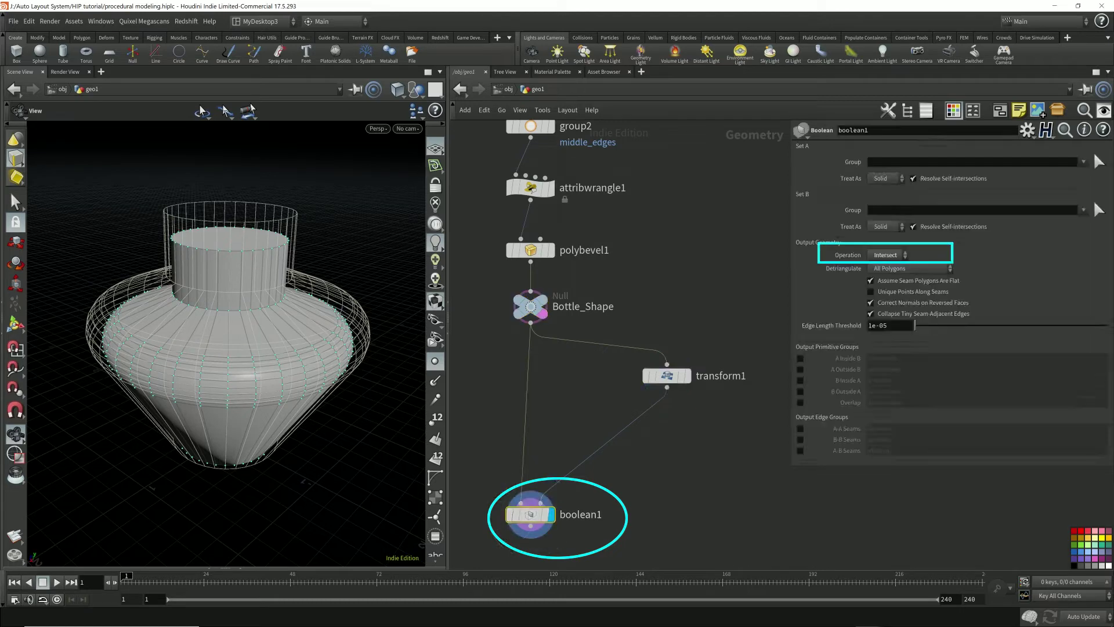
click(887, 255)
click(884, 289)
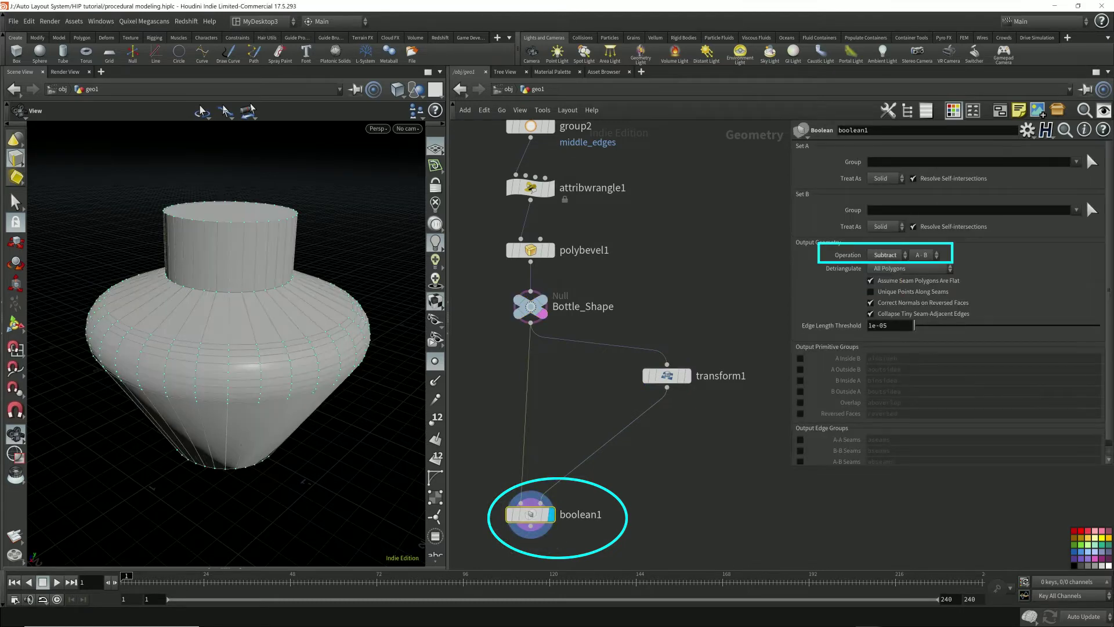
click(542, 314)
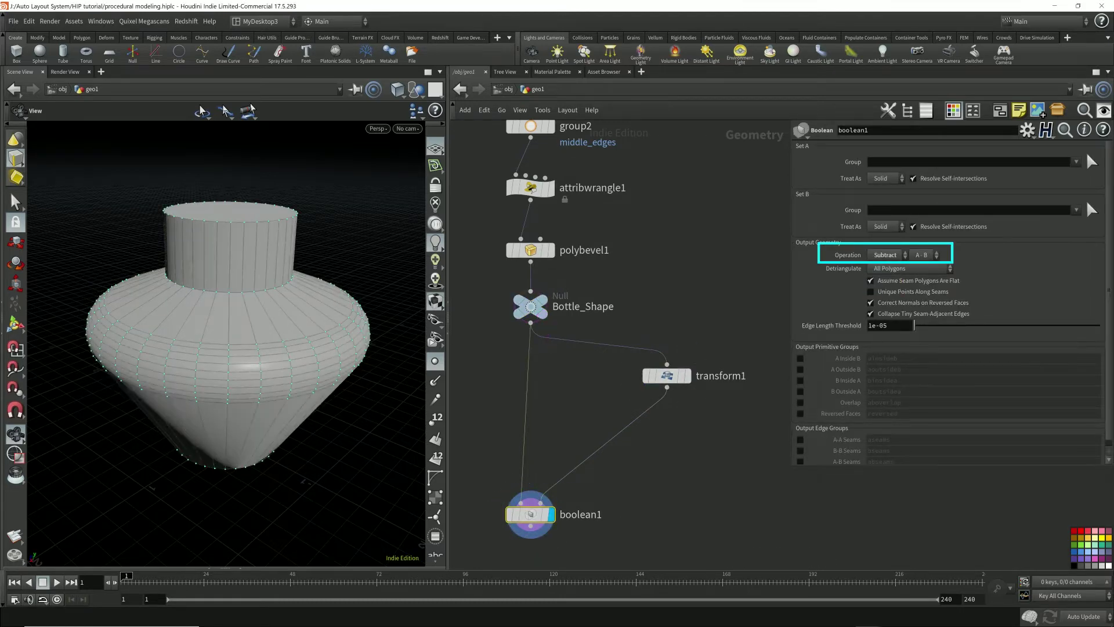
Examine the subtracted bottle from several angles, checking whether its neck is open.
middle_drag(592, 395, 597, 336)
drag(232, 406, 238, 360)
scroll(233, 279, down, 3)
drag(238, 261, 239, 424)
right_drag(239, 343, 244, 406)
mouse_move(241, 331)
mouse_down()
mouse_move(246, 412)
mouse_move(235, 314)
mouse_up()
Display the scaled Transform copy against the templated Bottle_Shape and inspect the gaps at the neck and base.
mouse_move(536, 247)
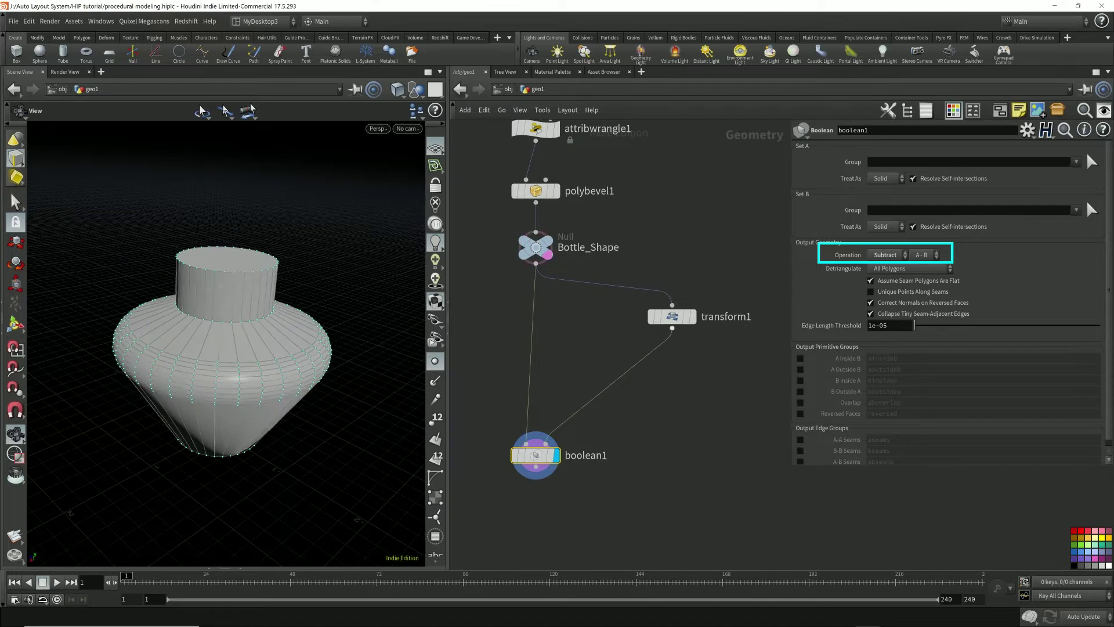
click(693, 316)
drag(224, 354, 229, 308)
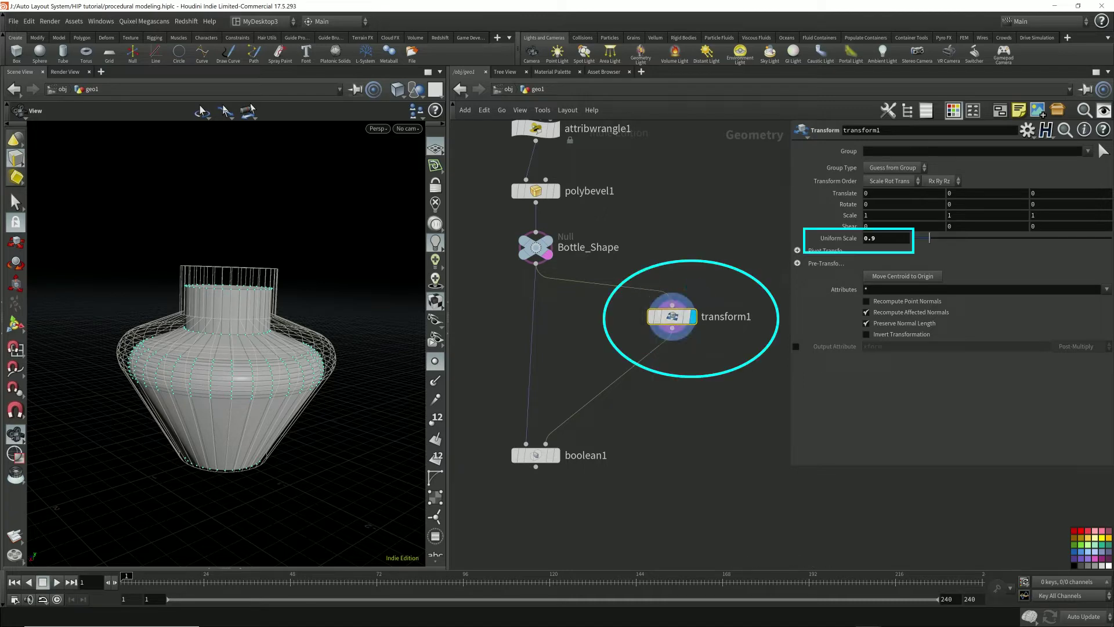
drag(227, 331, 231, 285)
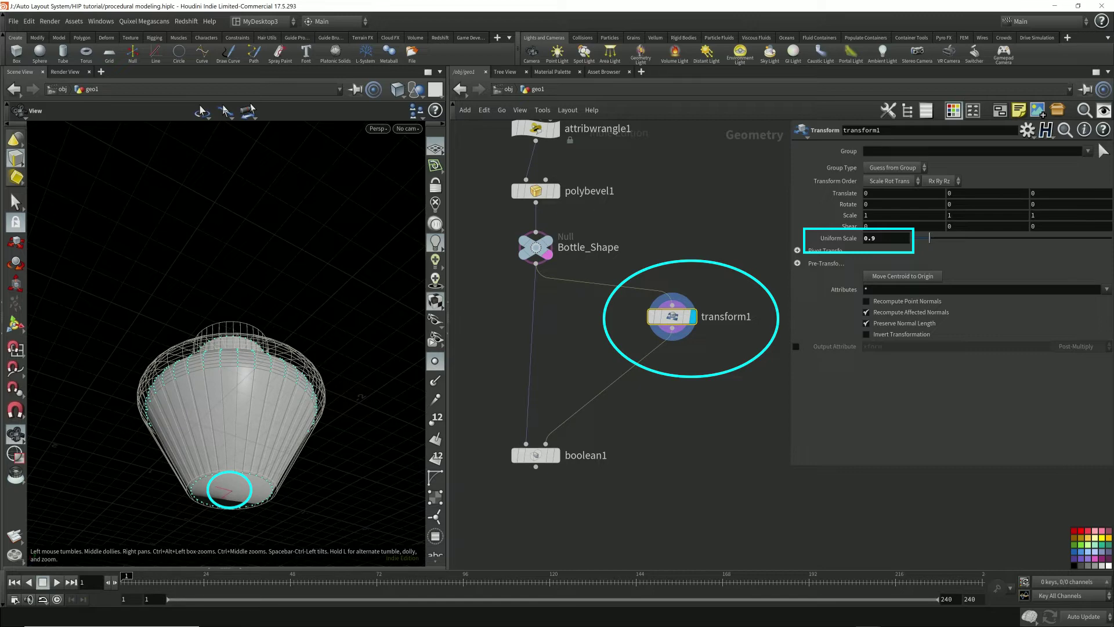
mouse_move(231, 285)
mouse_down()
mouse_move(233, 371)
mouse_move(226, 320)
mouse_up()
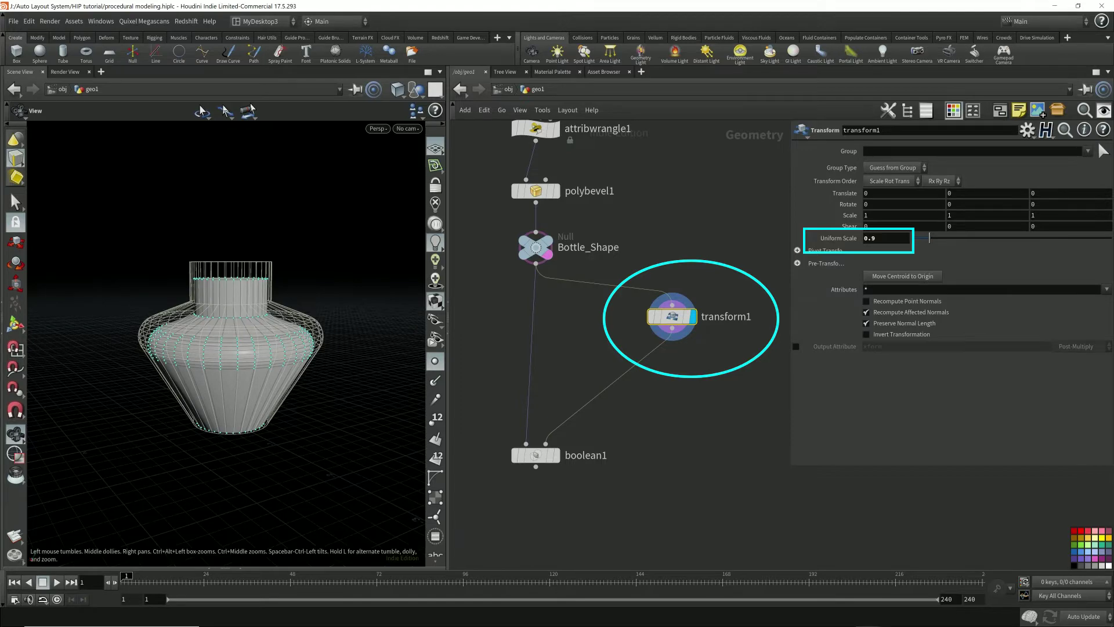
mouse_move(227, 320)
mouse_down()
mouse_move(225, 386)
mouse_move(225, 316)
mouse_up()
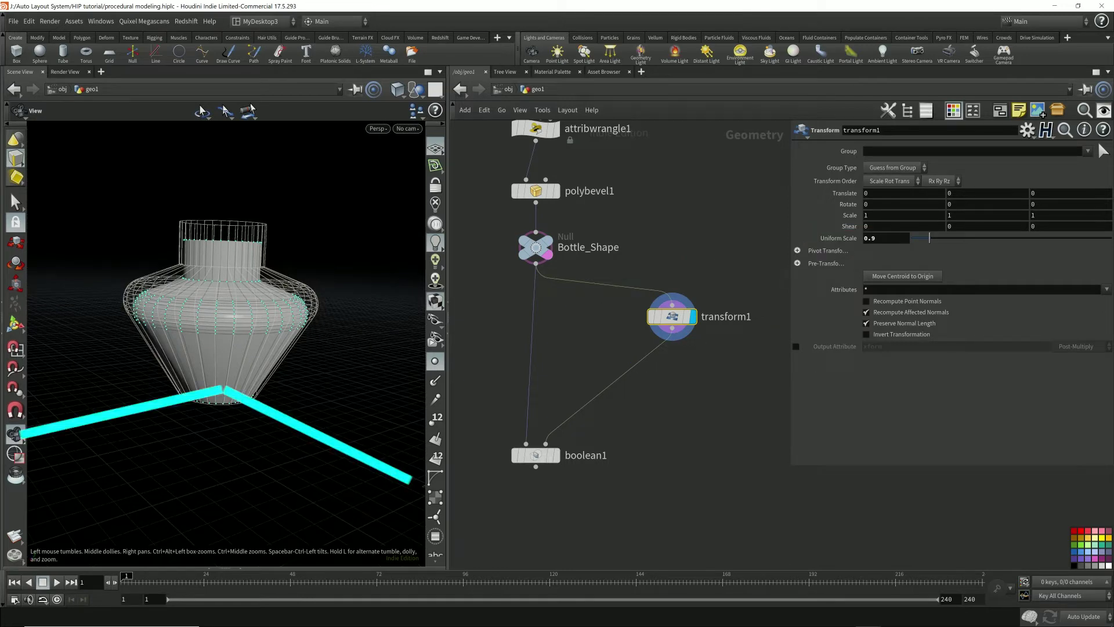
mouse_move(226, 320)
mouse_down()
mouse_move(228, 336)
mouse_move(233, 321)
mouse_up()
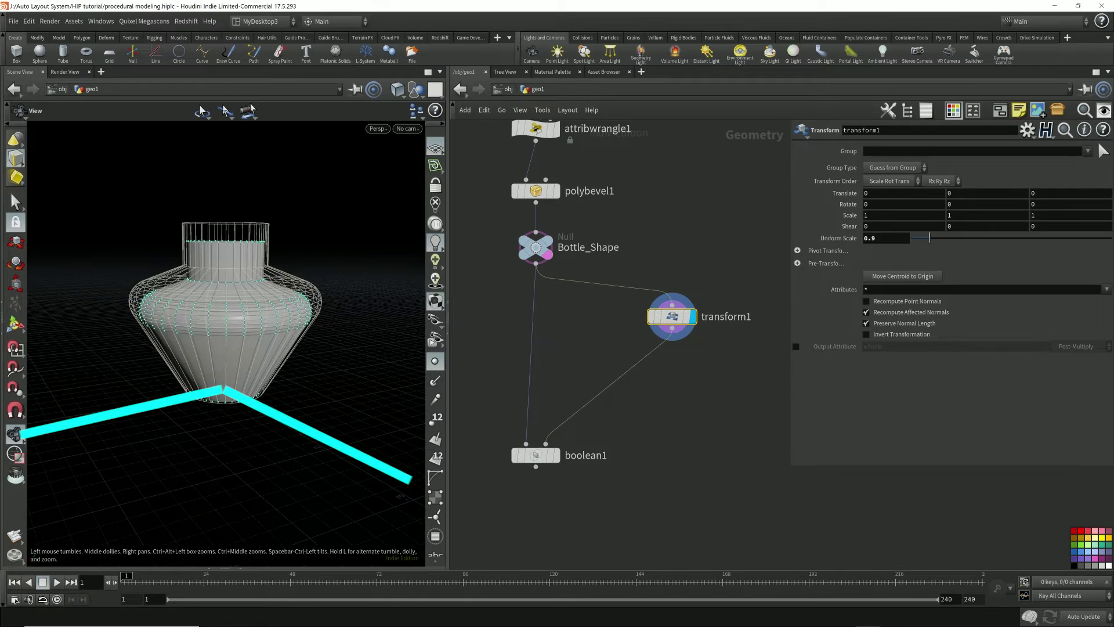
right_drag(227, 319, 228, 349)
drag(228, 350, 228, 340)
scroll(228, 340, up, 8)
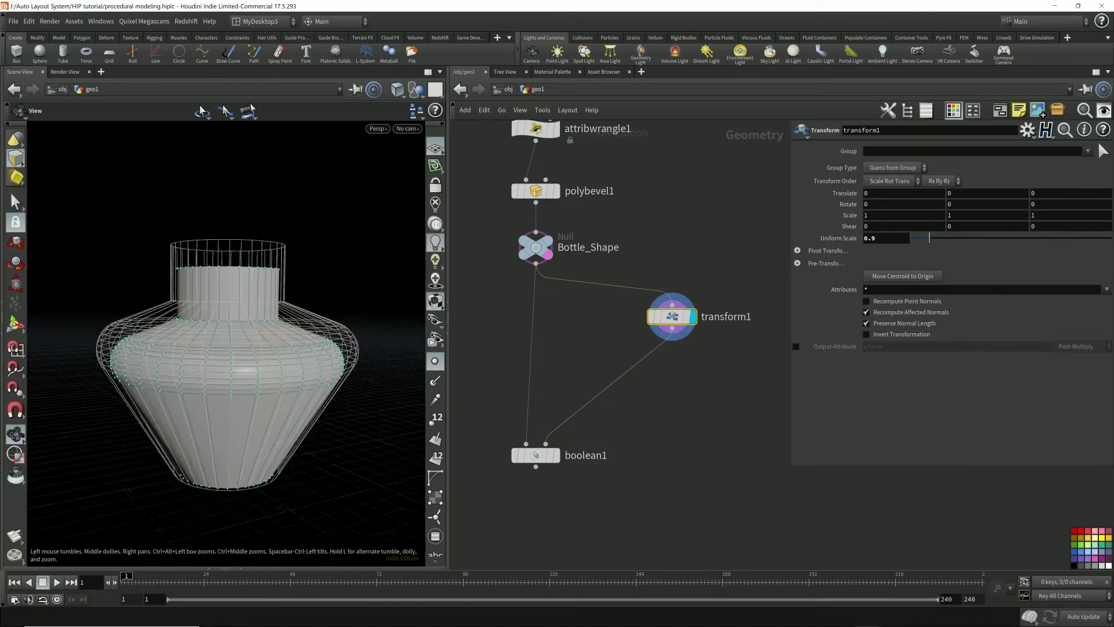
scroll(228, 339, up, 1)
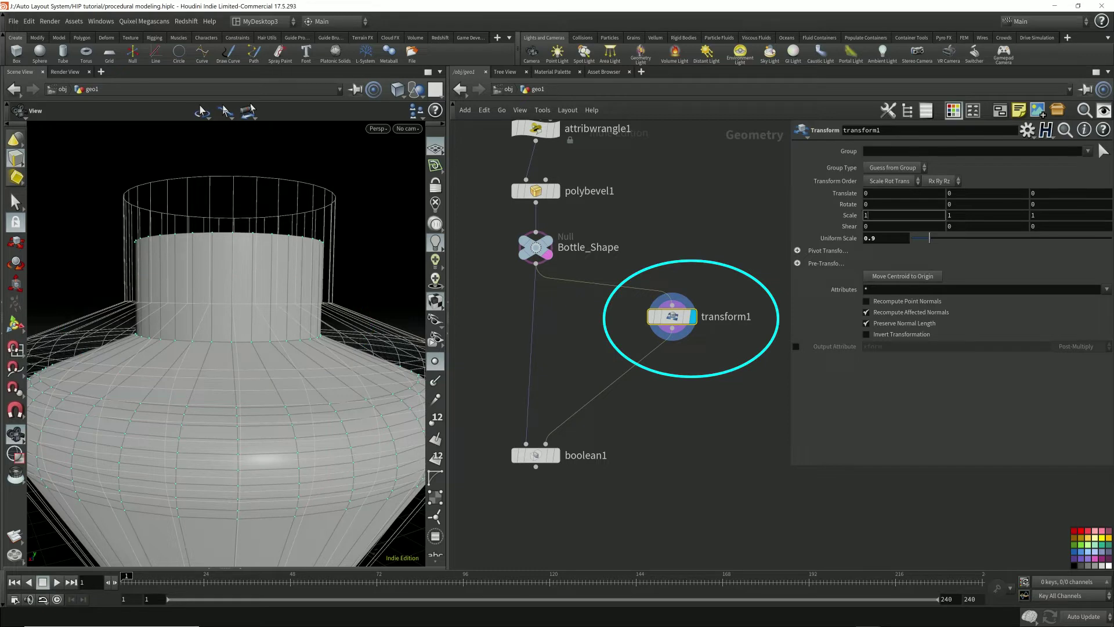
Link the Transform node's Z scale to its X scale with a relative reference.
right_click(876, 215)
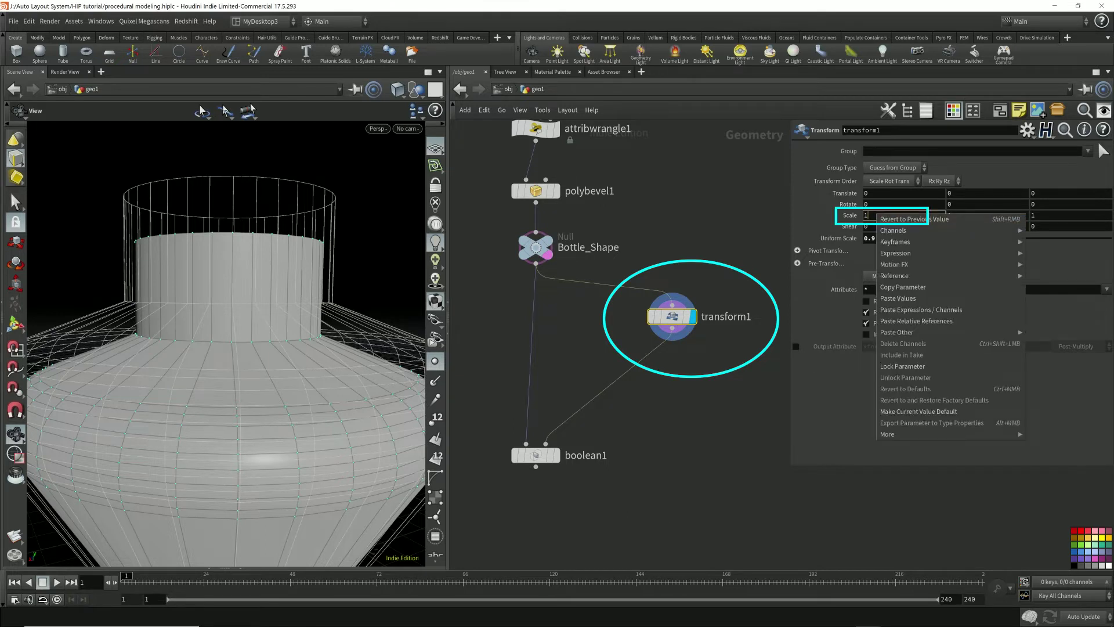
click(898, 288)
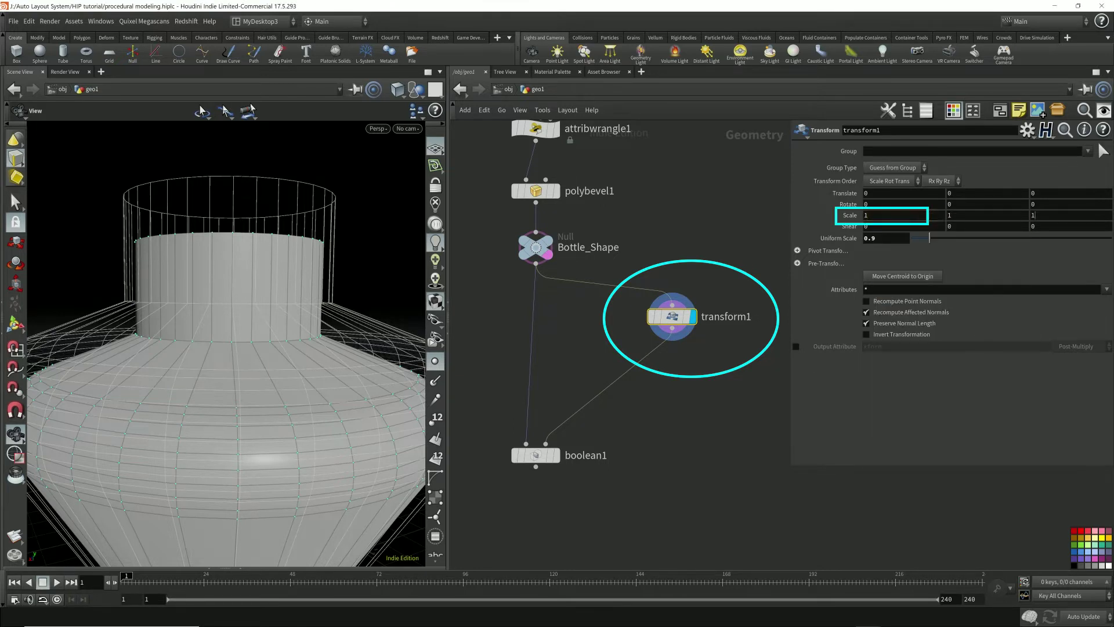
right_click(1031, 214)
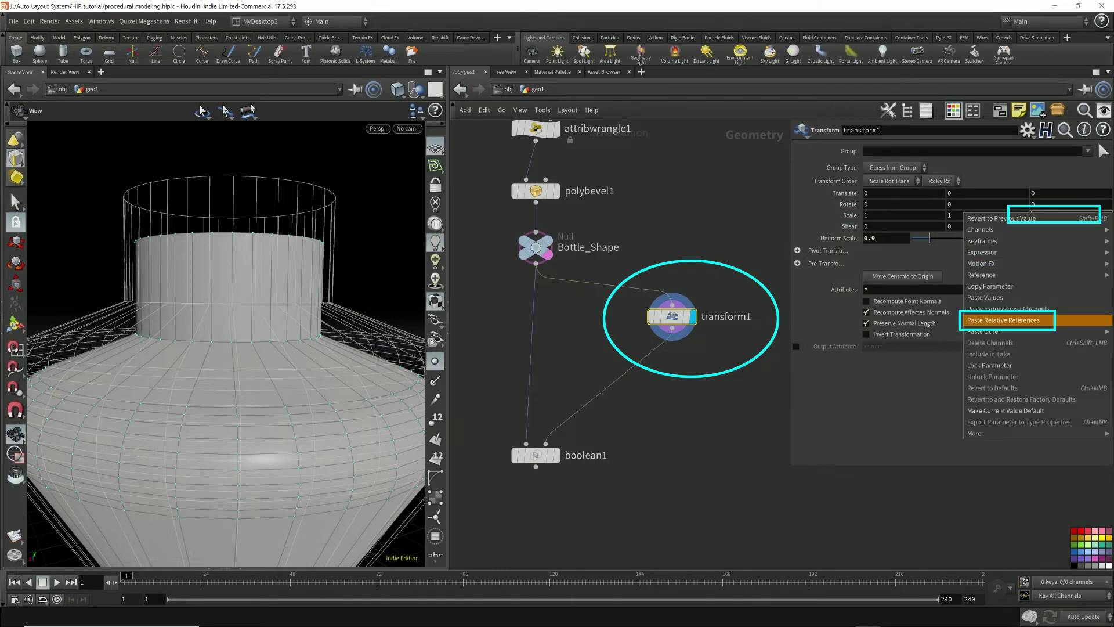
click(1004, 320)
key(Return)
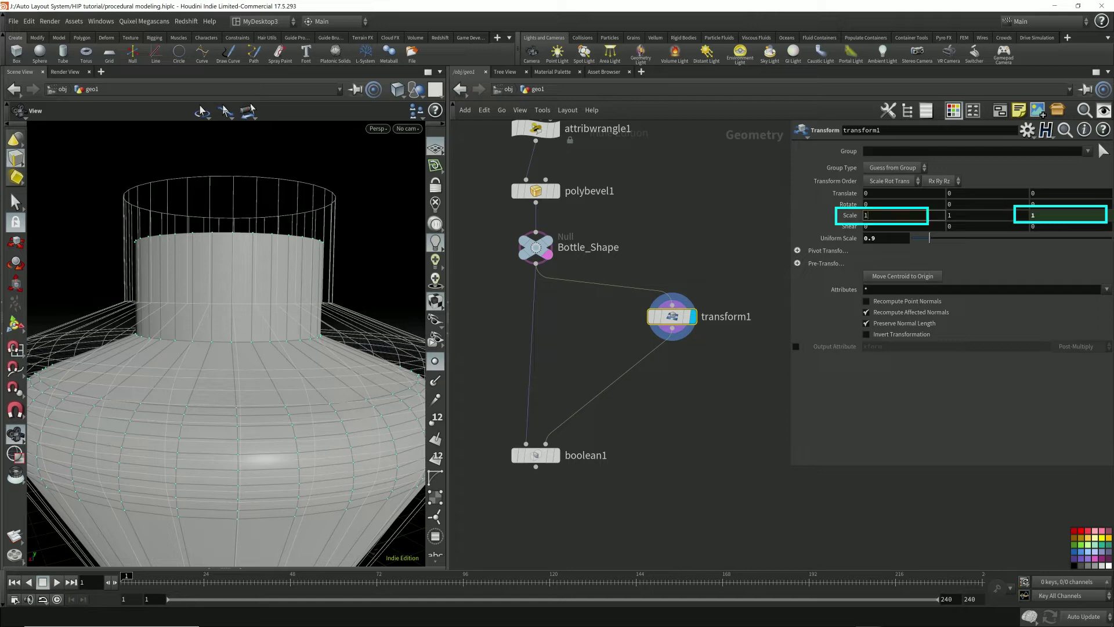
Set the scaled copy's X scale to 0.9 and its Uniform Scale to 1.
scroll(869, 215, up, 2)
scroll(868, 216, down, 4)
scroll(869, 216, up, 4)
scroll(868, 216, down, 2)
scroll(868, 216, up, 3)
scroll(868, 215, down, 3)
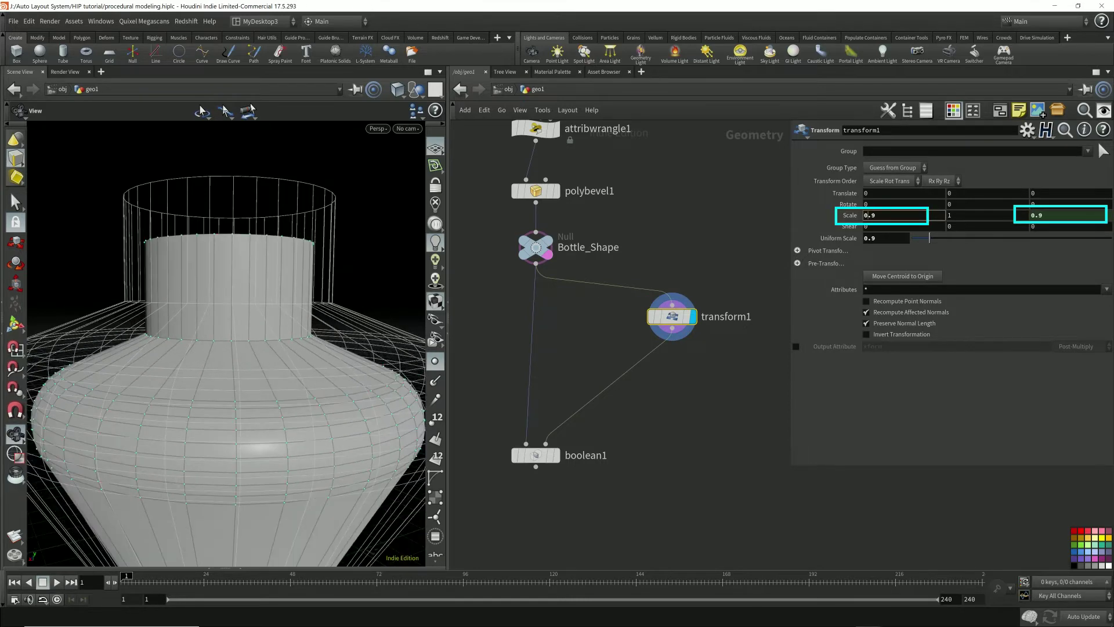
double_click(870, 238)
scroll(226, 343, up, 2)
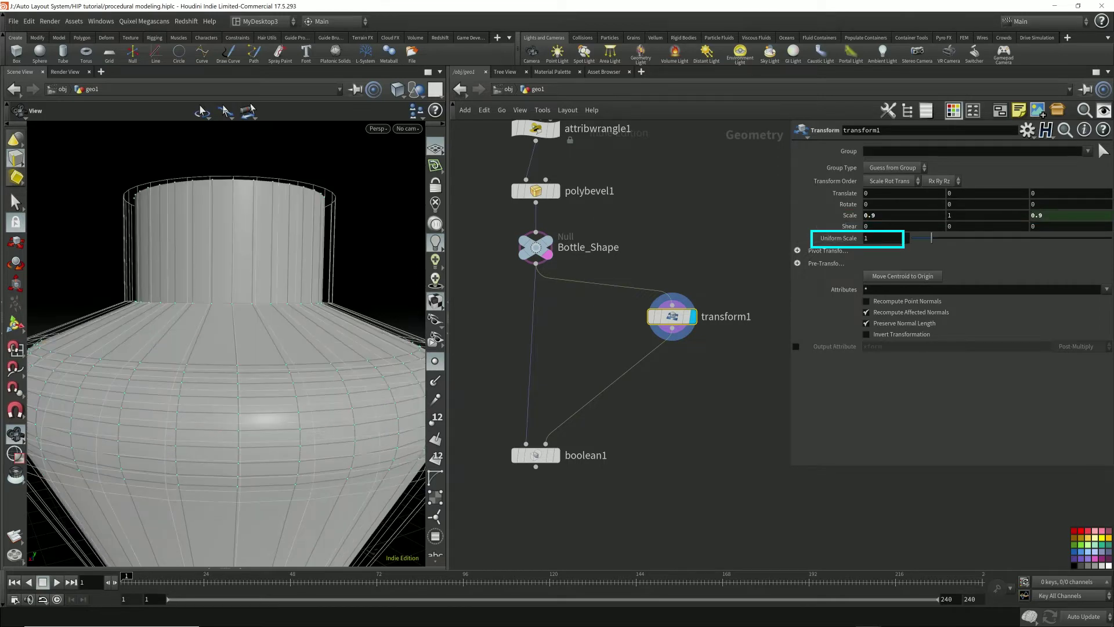
scroll(868, 215, down, 1)
scroll(869, 215, up, 3)
scroll(868, 215, down, 4)
scroll(868, 216, up, 2)
scroll(868, 215, up, 1)
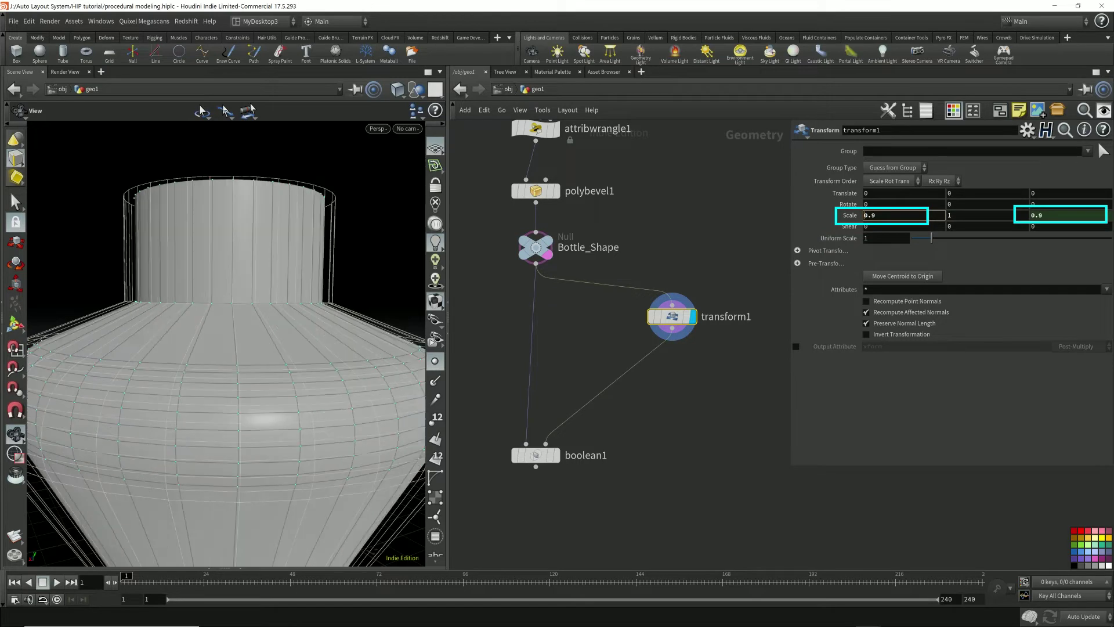
Display the Boolean node and inspect the hollowed bottle's interior, neck opening and base.
mouse_move(233, 342)
mouse_down()
mouse_move(226, 383)
mouse_move(215, 351)
mouse_move(233, 406)
mouse_move(249, 262)
mouse_move(238, 359)
mouse_move(235, 325)
mouse_move(241, 394)
mouse_move(243, 342)
mouse_move(226, 371)
mouse_move(235, 418)
mouse_up()
scroll(229, 349, down, 4)
click(557, 455)
click(536, 455)
scroll(238, 348, up, 5)
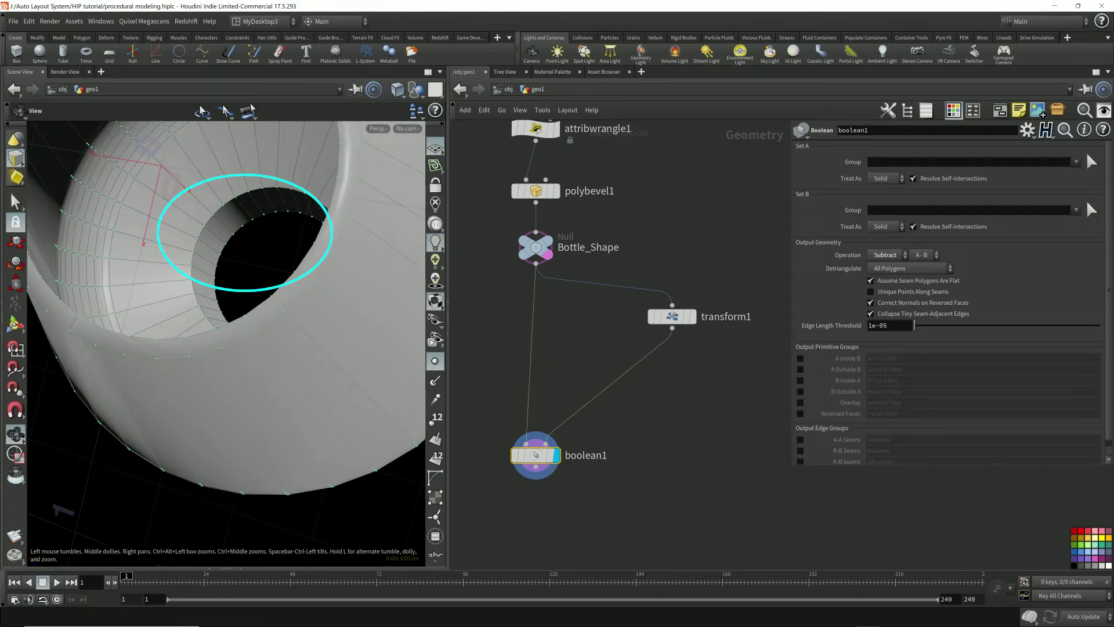
mouse_move(232, 371)
mouse_down()
mouse_move(246, 281)
mouse_move(232, 357)
mouse_up()
scroll(238, 348, down, 5)
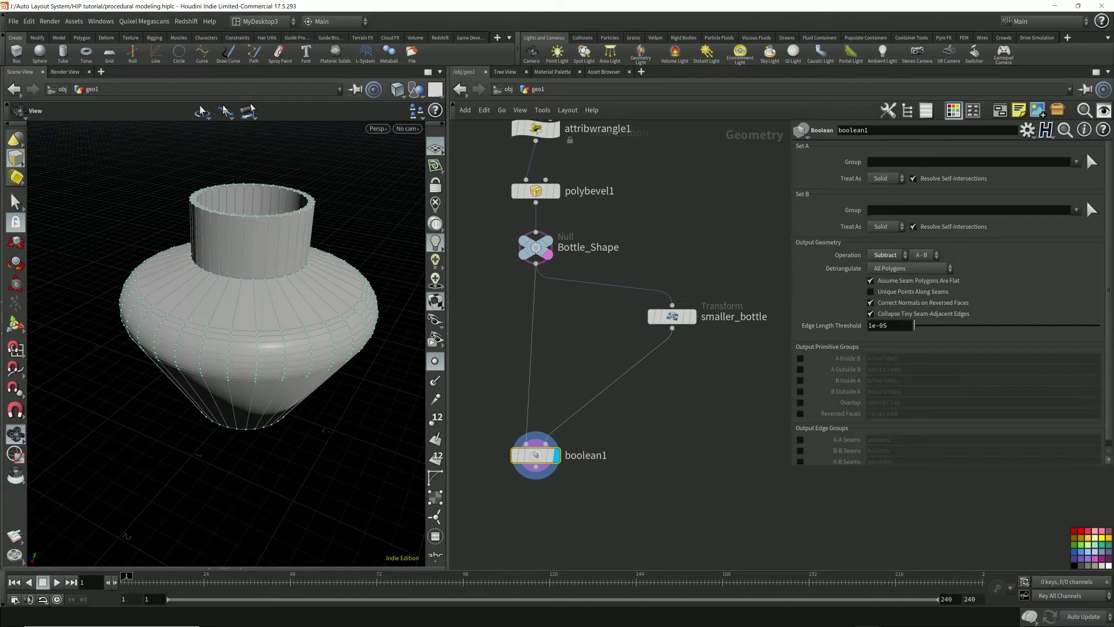
Add a Group Create node after smaller_bottle and display its output.
click(693, 317)
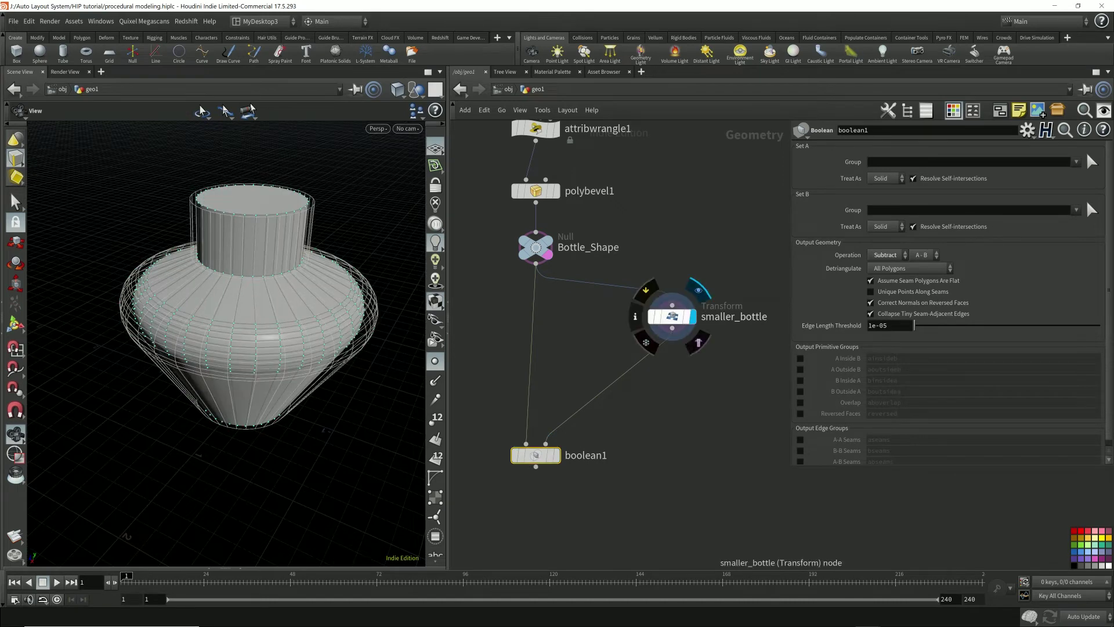
click(673, 317)
click(672, 329)
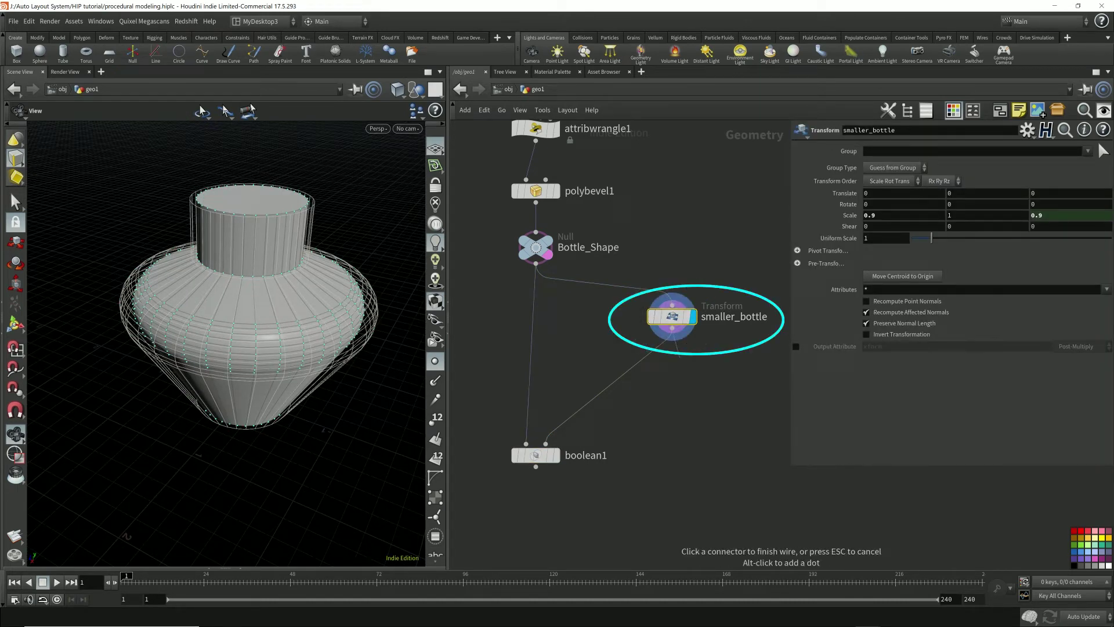
key(Tab)
text(group crea)
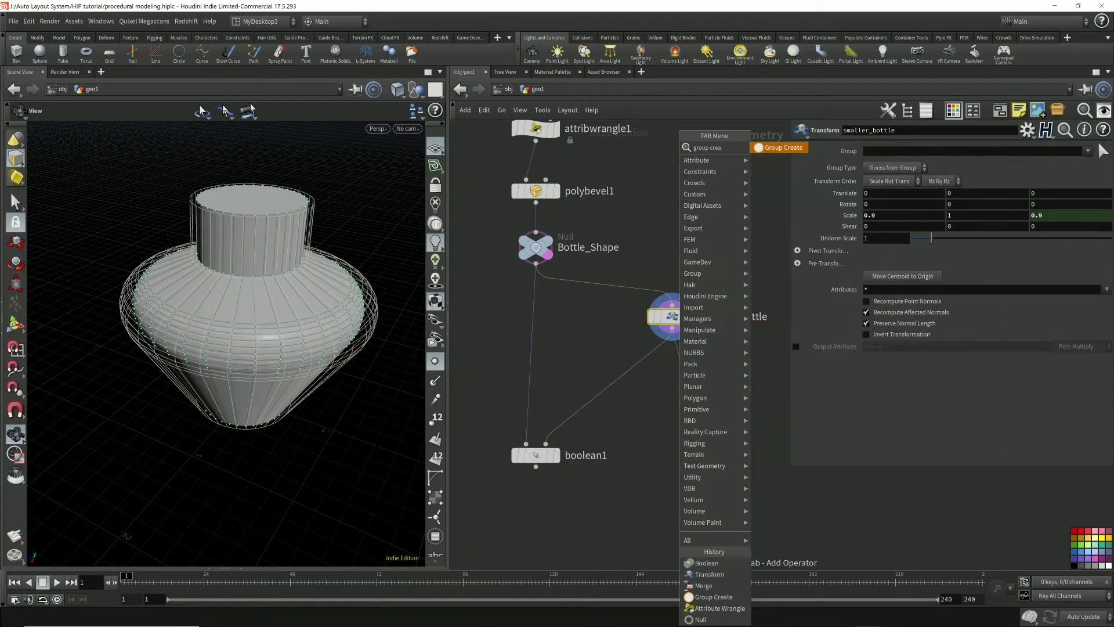
key(Return)
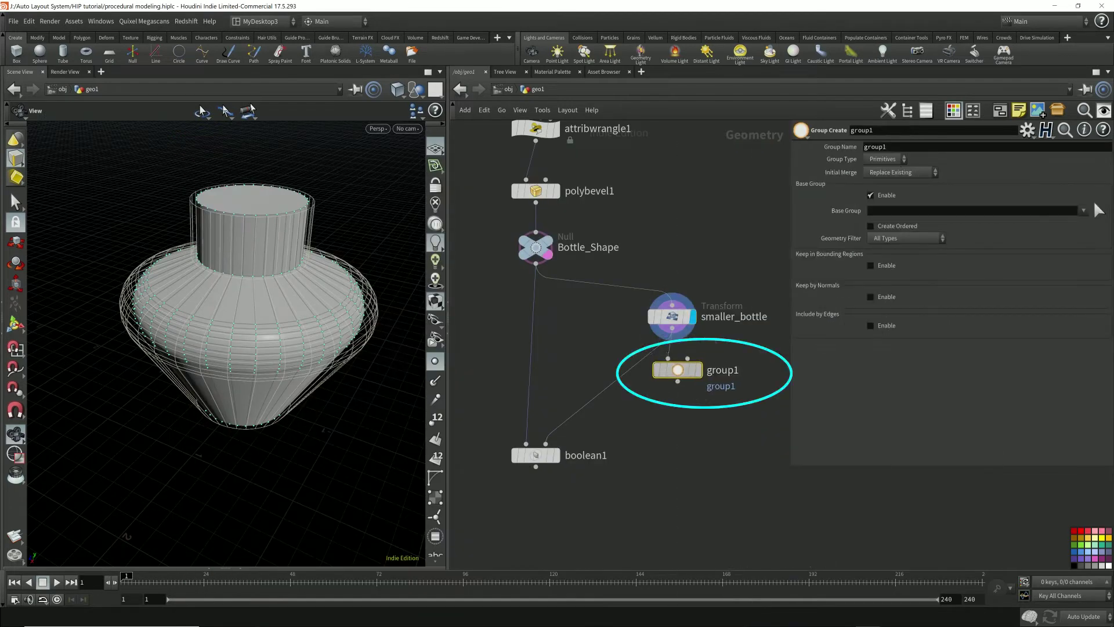
click(699, 349)
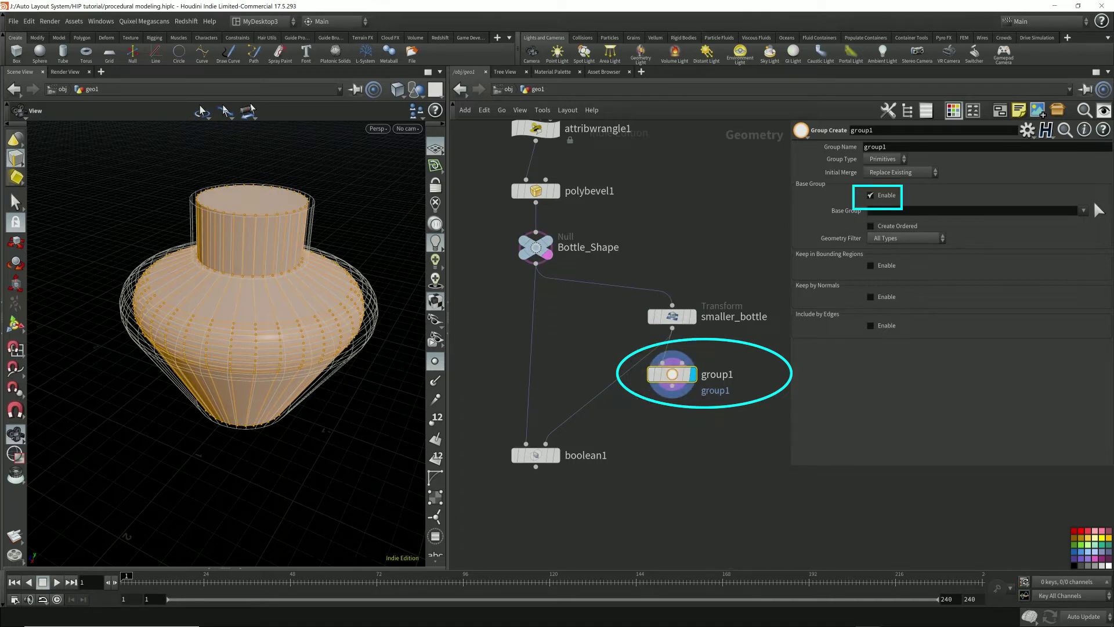
Keep the group type as Primitives, disable its Base Group and enable Keep by Normals.
click(871, 195)
click(885, 159)
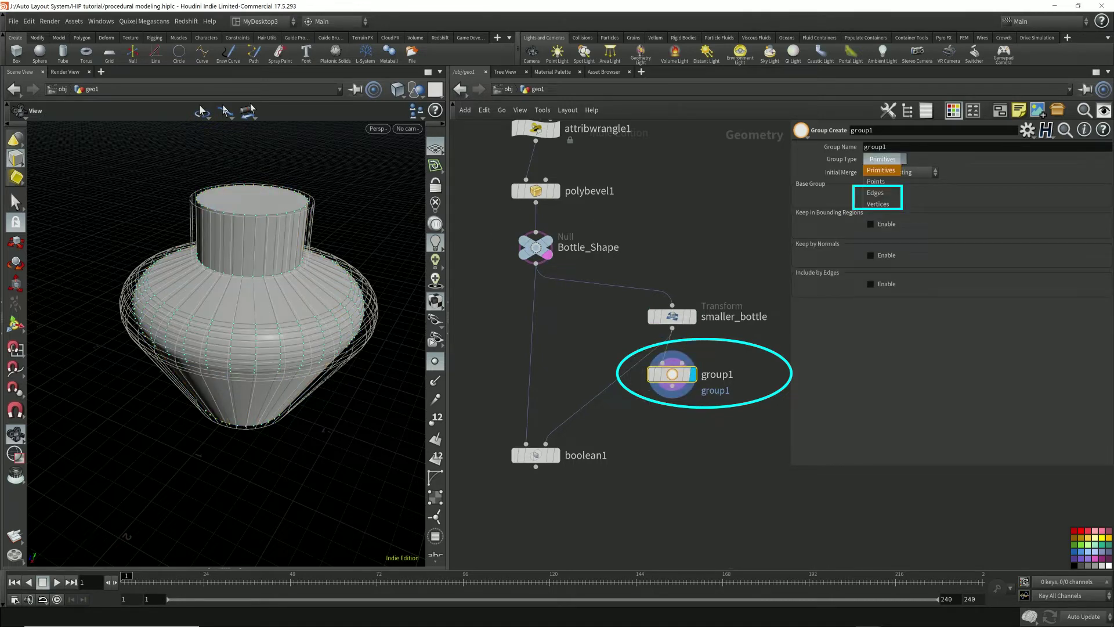
click(881, 170)
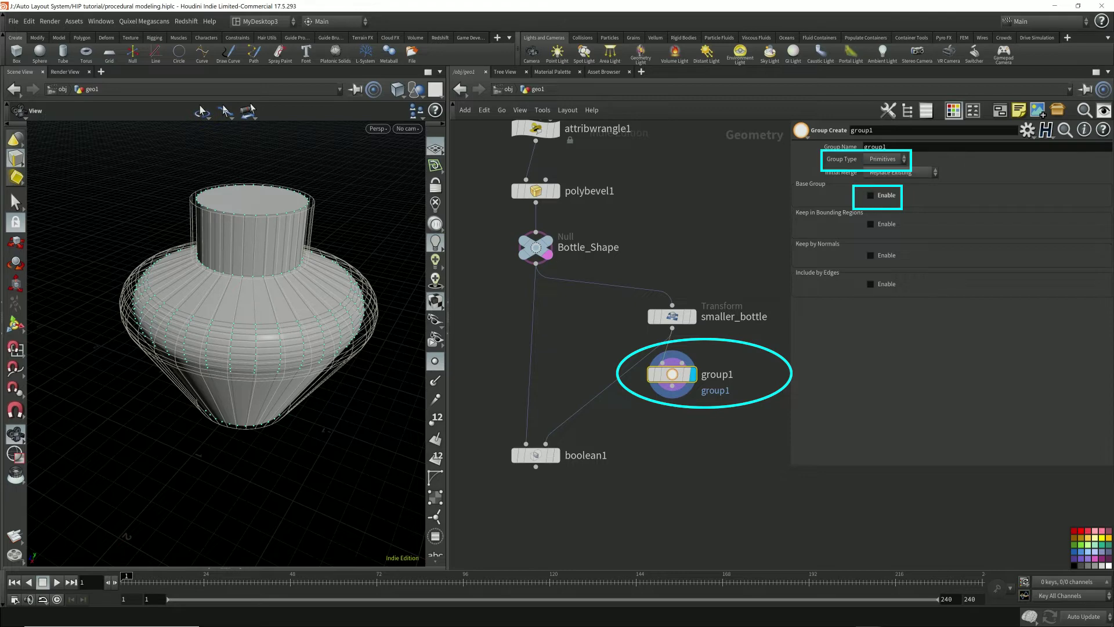
click(870, 255)
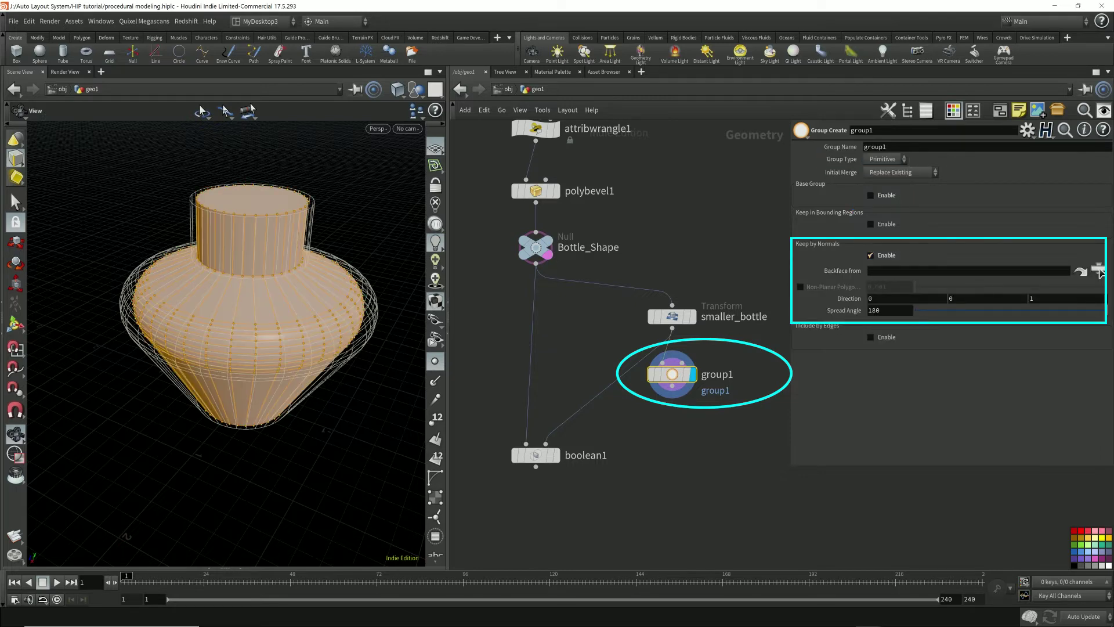
Set the Keep by Normals direction to 0, -1, 0 and the Spread Angle to 0.
double_click(951, 298)
text(-1)
key(Tab)
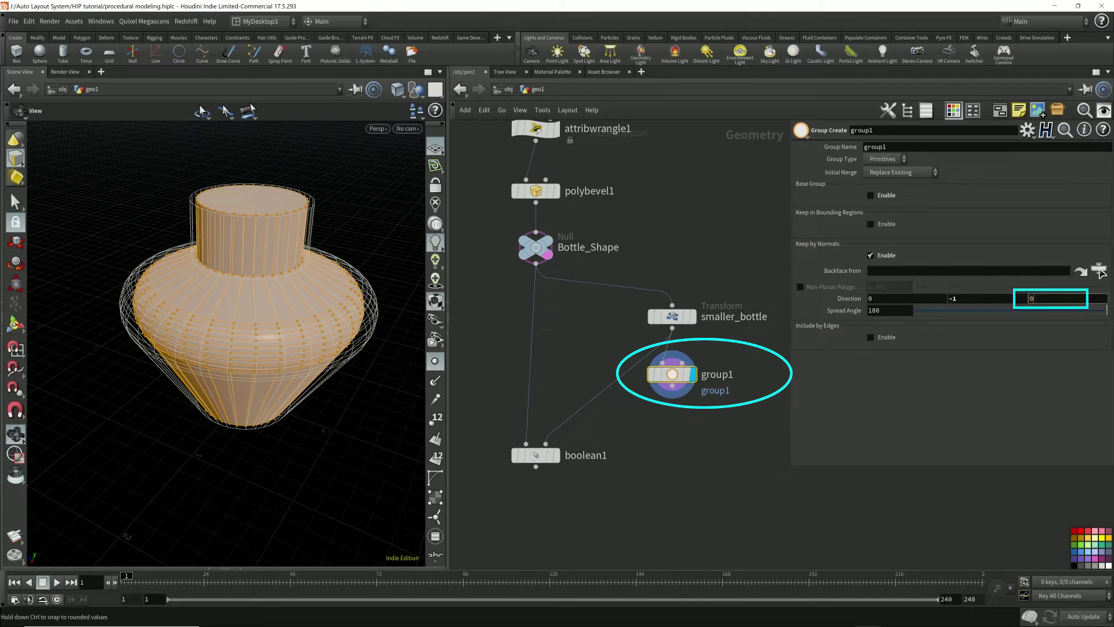
text(0)
key(Tab)
text(0)
key(Return)
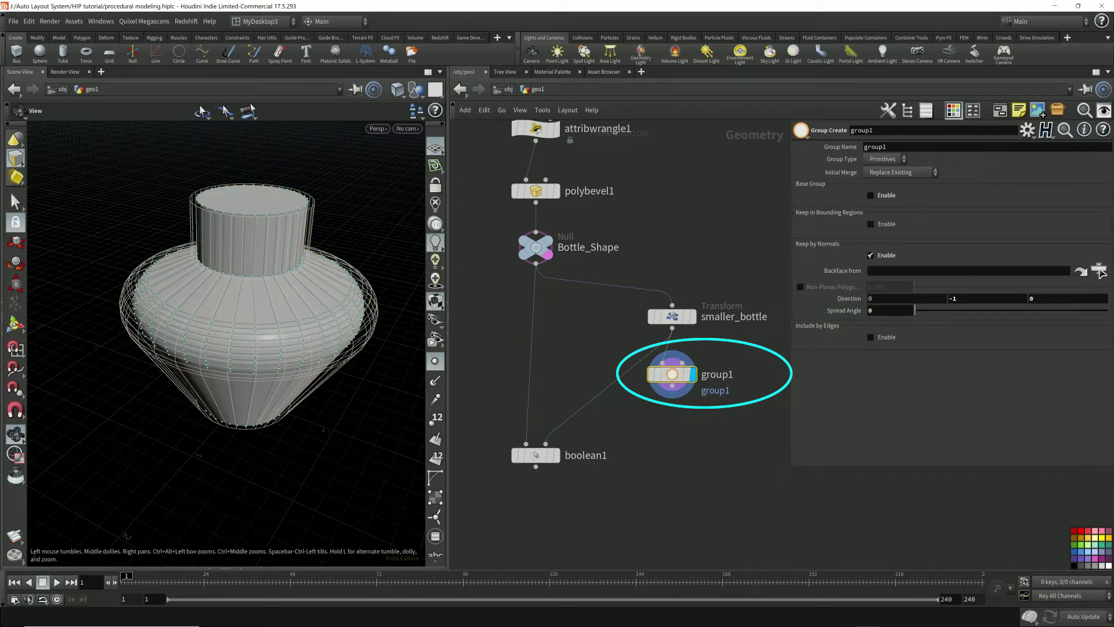
Examine the underside of the smaller bottle to check which face is grouped and where its normal points.
drag(249, 372, 255, 247)
right_drag(255, 348, 261, 279)
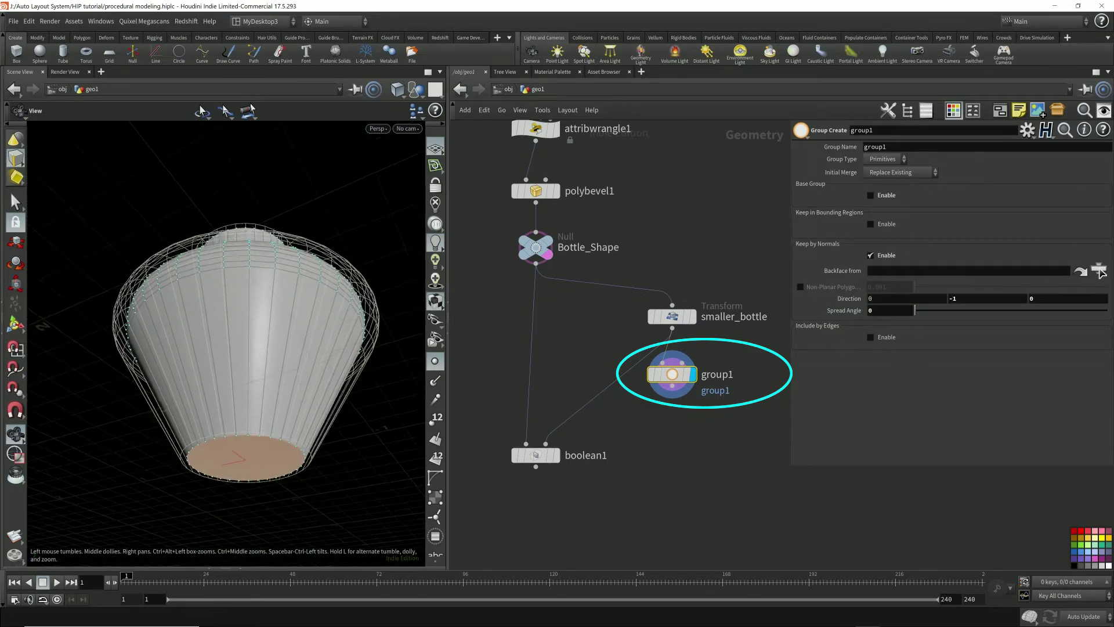
scroll(261, 290, down, 3)
drag(261, 290, 239, 311)
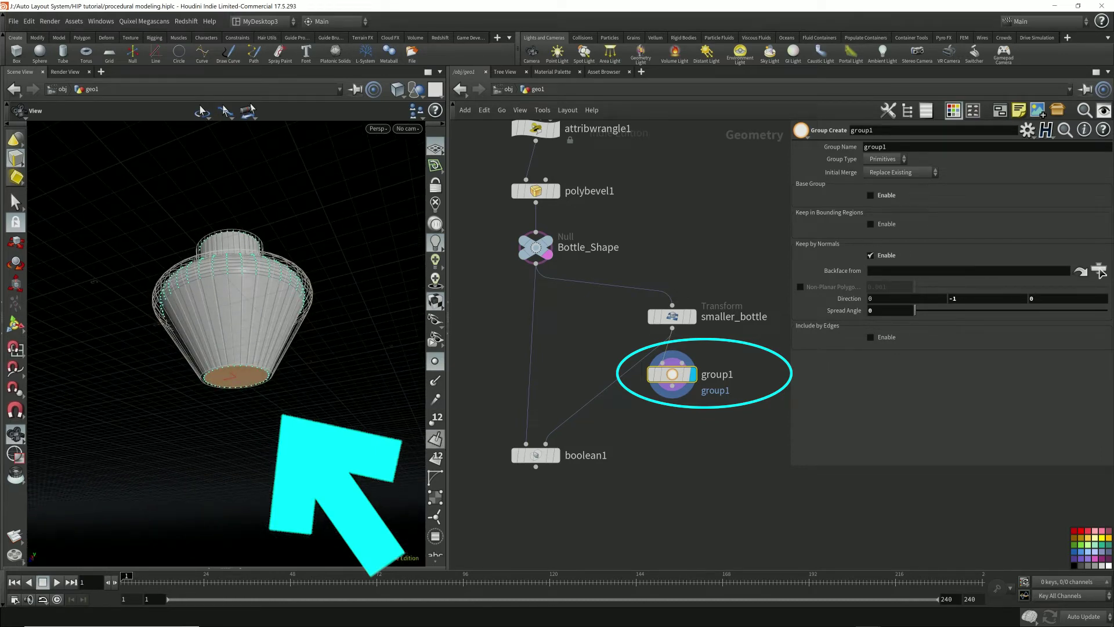
scroll(239, 380, up, 10)
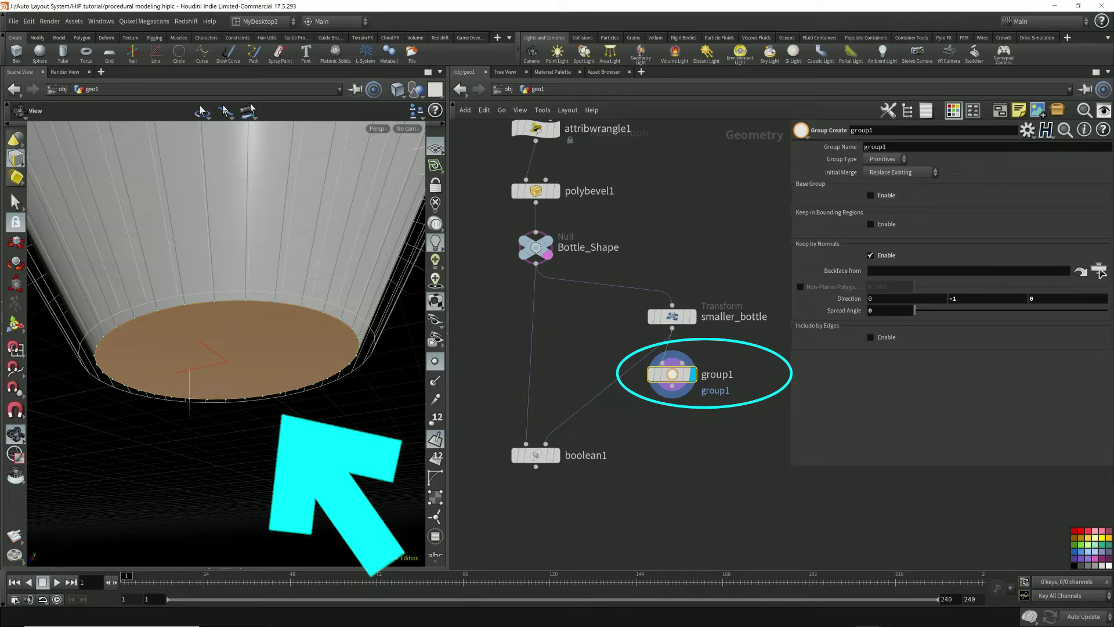
scroll(342, 378, down, 8)
drag(342, 378, 331, 470)
middle_drag(243, 262, 246, 356)
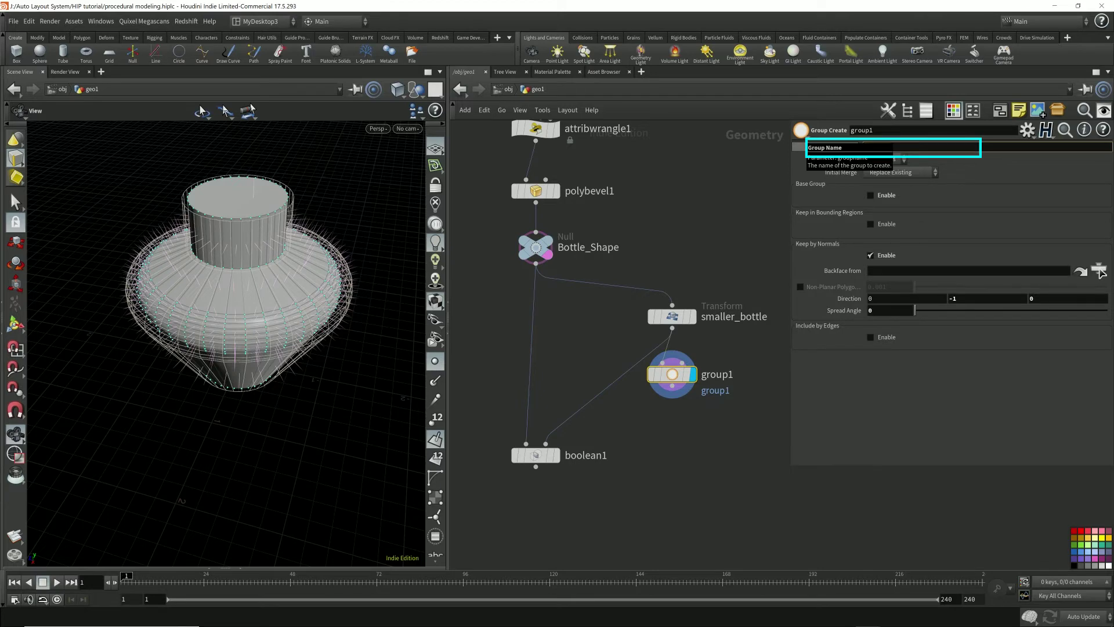
Name the new primitive group bottom_face.
text(bottom)
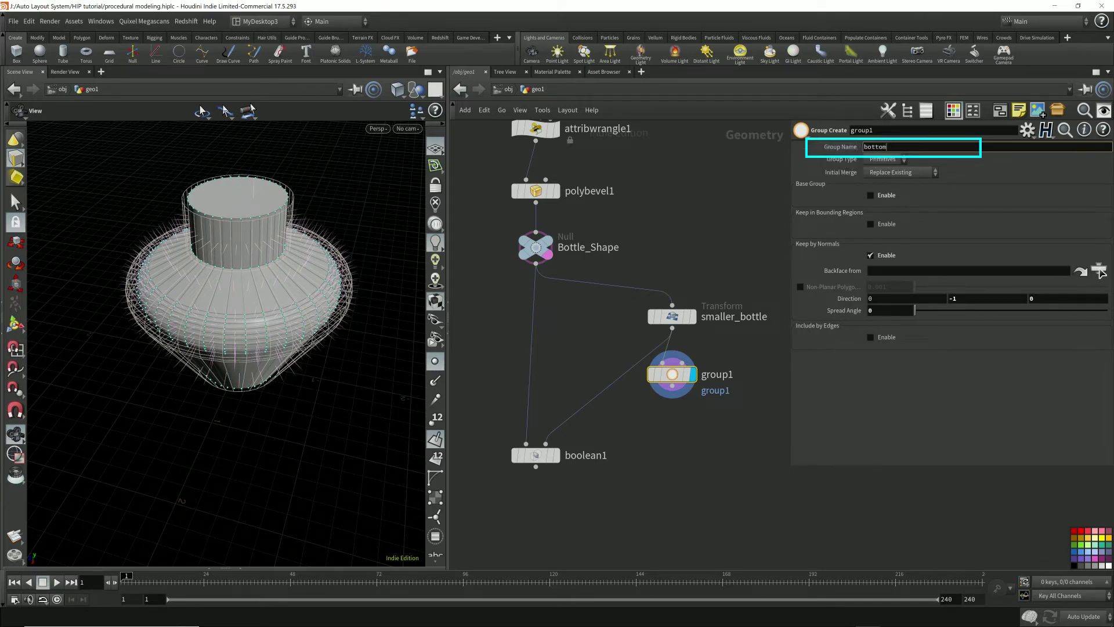
text(_face)
key(Return)
Add a Transform node after the group node, display it and limit it to the bottom_face group.
click(672, 385)
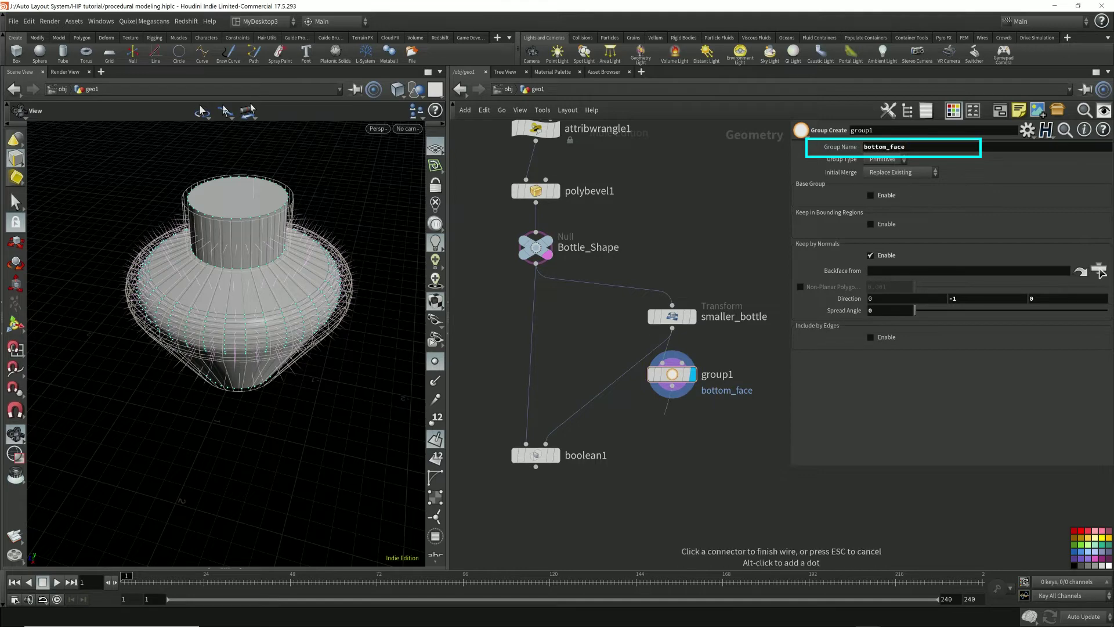
key(Tab)
text(transform)
key(Return)
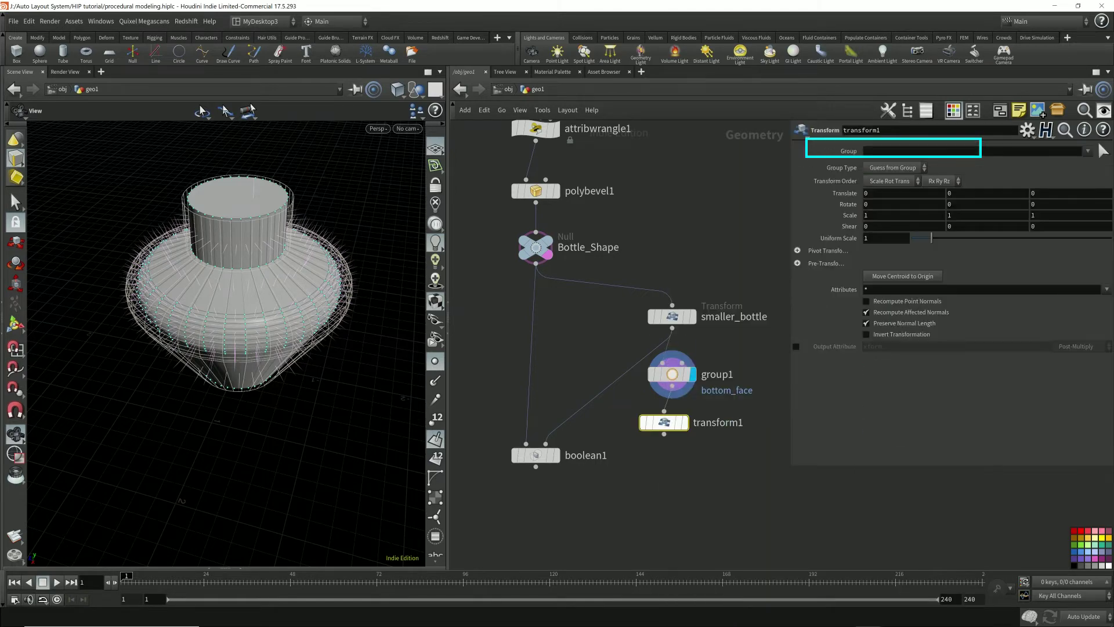
drag(664, 422, 672, 422)
click(699, 397)
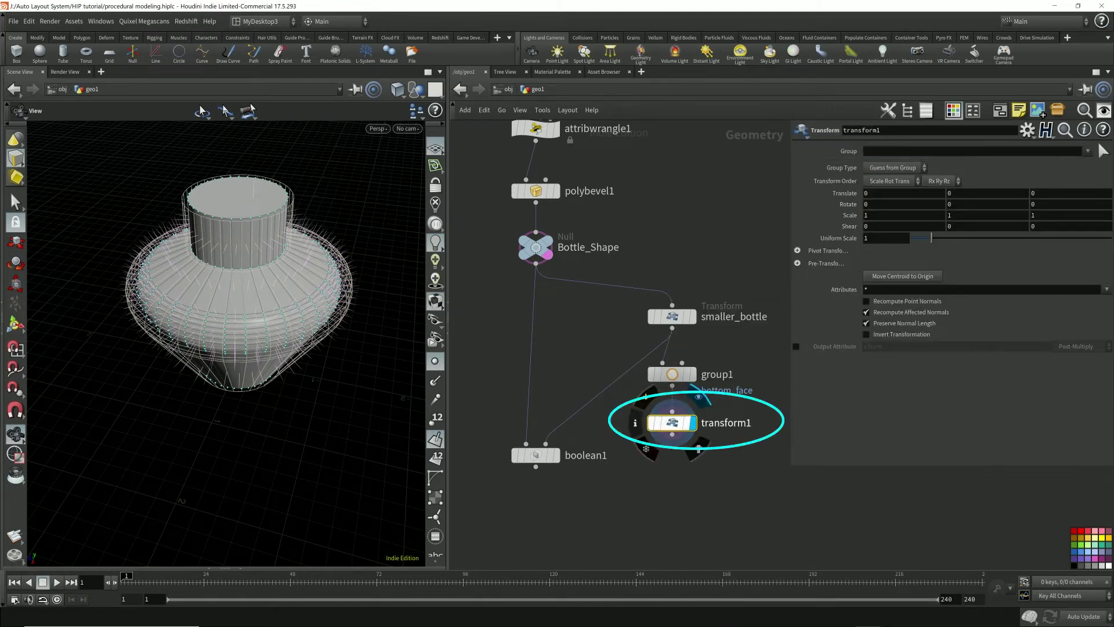
click(1088, 151)
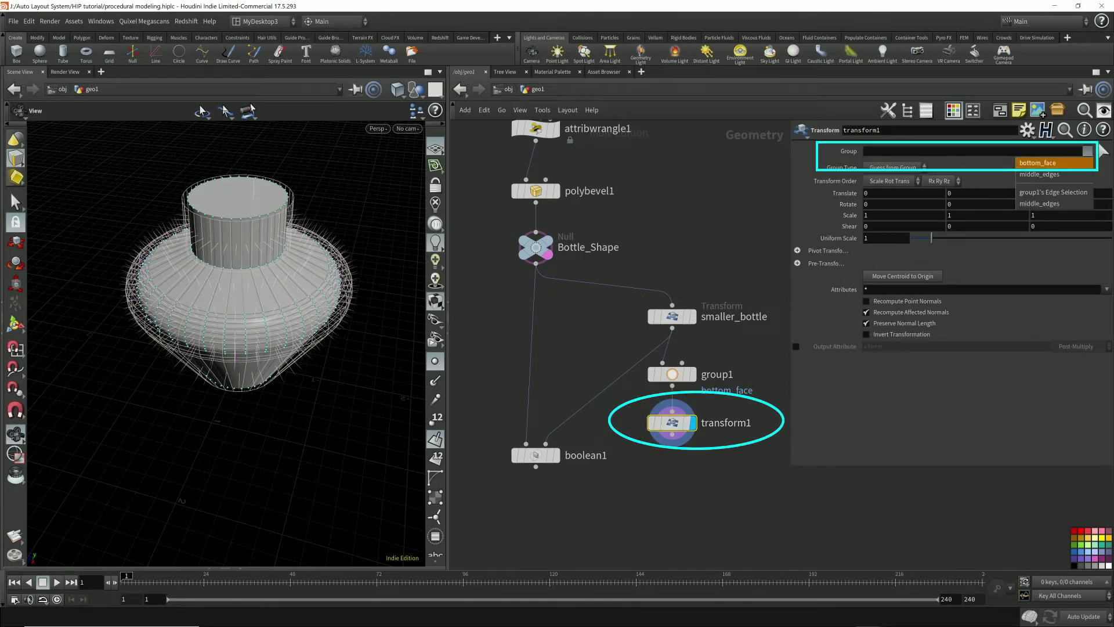
click(1055, 163)
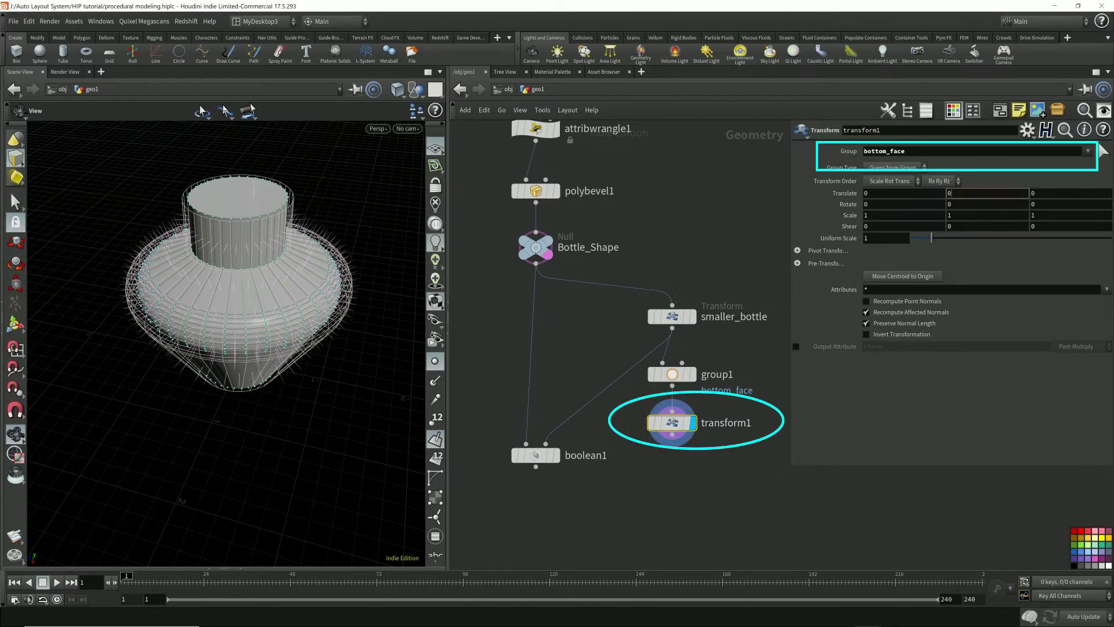
Hide the primitive normals and move the bottom face up by 0.1 in Y.
drag(255, 325, 250, 241)
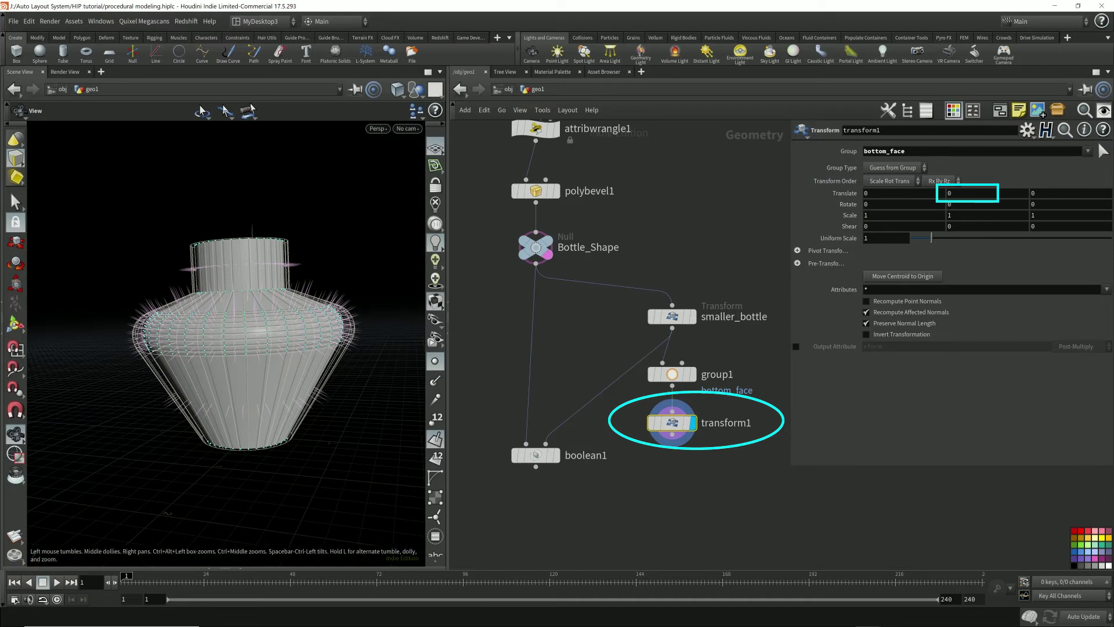
click(436, 439)
click(973, 193)
text(.1)
key(Return)
mouse_move(250, 348)
mouse_down()
mouse_move(255, 296)
mouse_move(253, 332)
mouse_up()
Rename the bottom-face Transform node to bottom_thickness.
click(726, 423)
text(bottom_thickness)
key(Return)
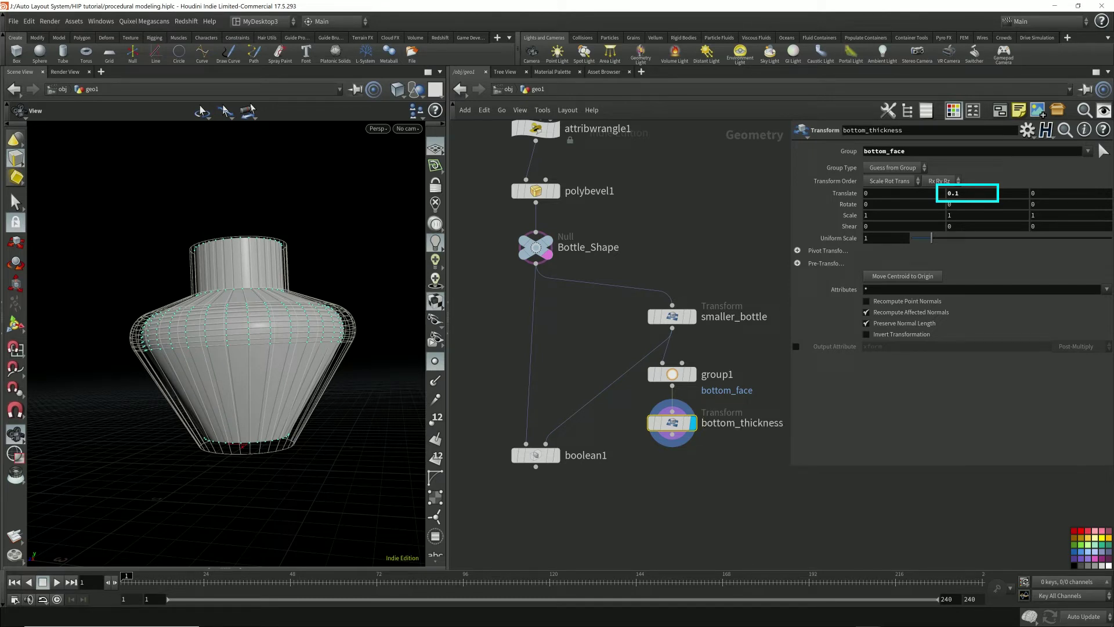
Set the Y translation of bottom_thickness to 0.05, and select smaller_bottle to show its scale settings.
click(968, 193)
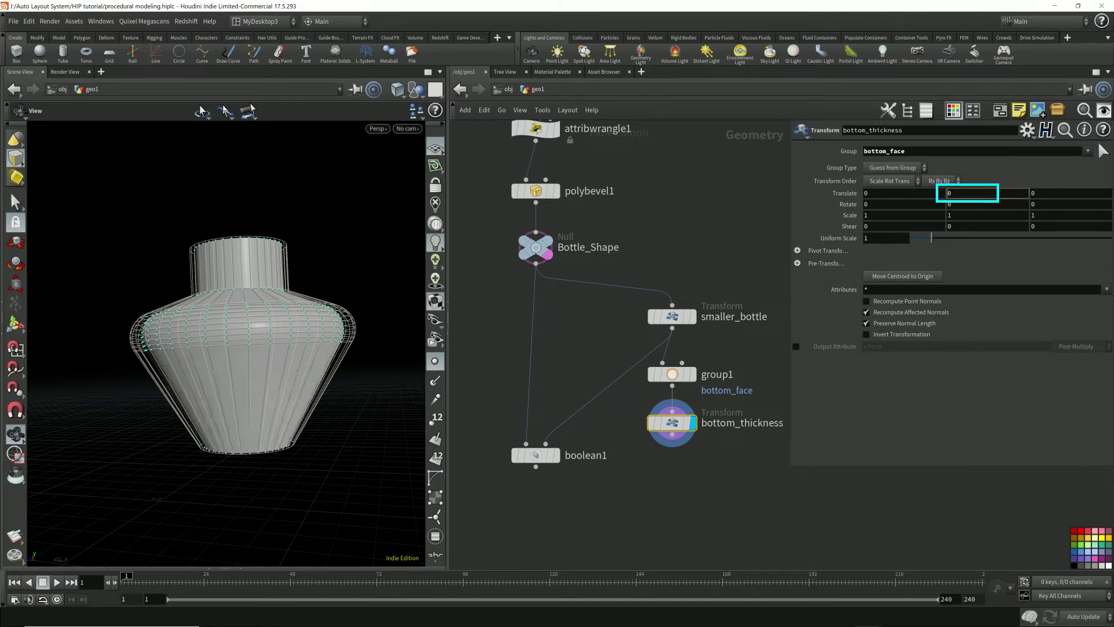
key(ctrl+z)
text(.1)
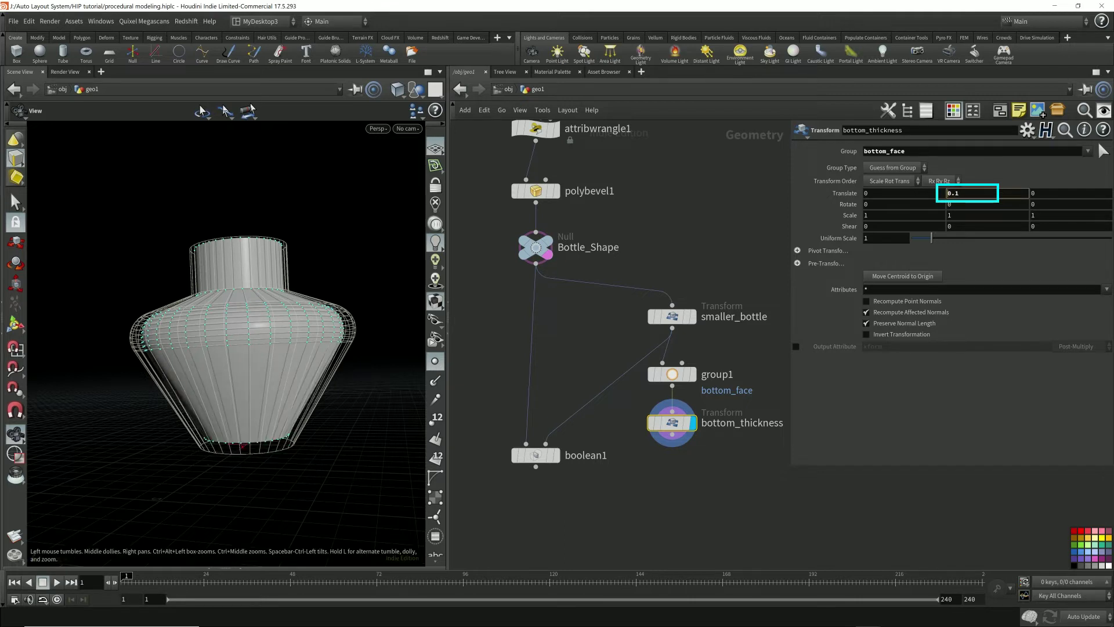
text(05)
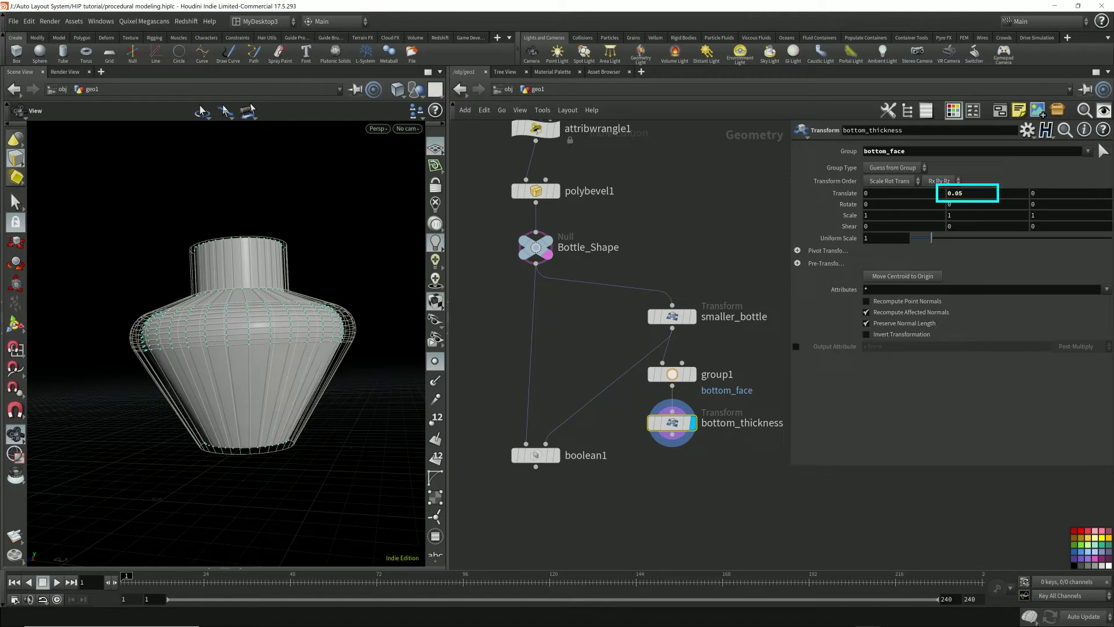
click(673, 316)
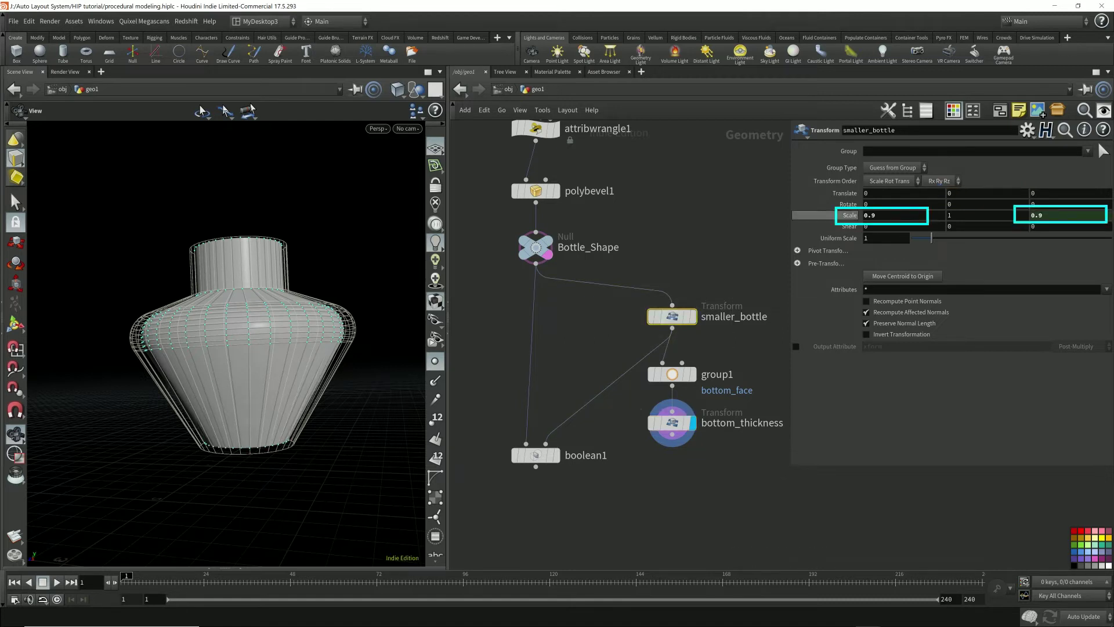
Rename the smaller_bottle Transform node to bottle_thickness.
mouse_move(888, 215)
middle_down()
mouse_move(871, 216)
mouse_move(888, 215)
middle_up()
drag(243, 313, 251, 348)
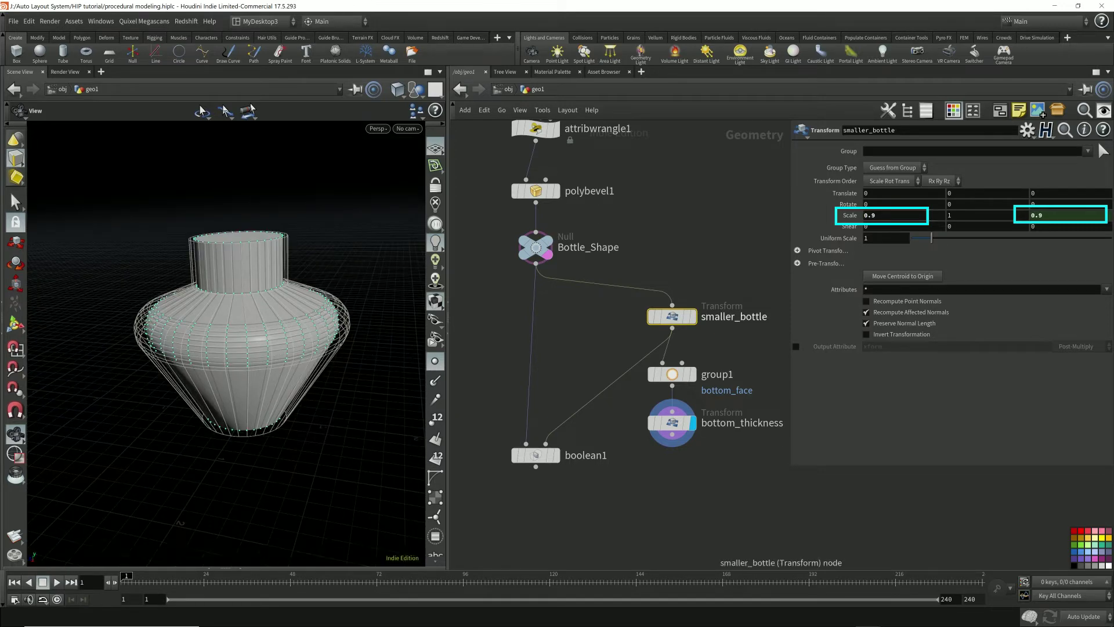
click(734, 317)
text(bottle_thickness)
key(Return)
Connect the bottom_thickness output to the second input of boolean1 and display the boolean.
middle_drag(610, 407, 610, 321)
drag(536, 369, 536, 423)
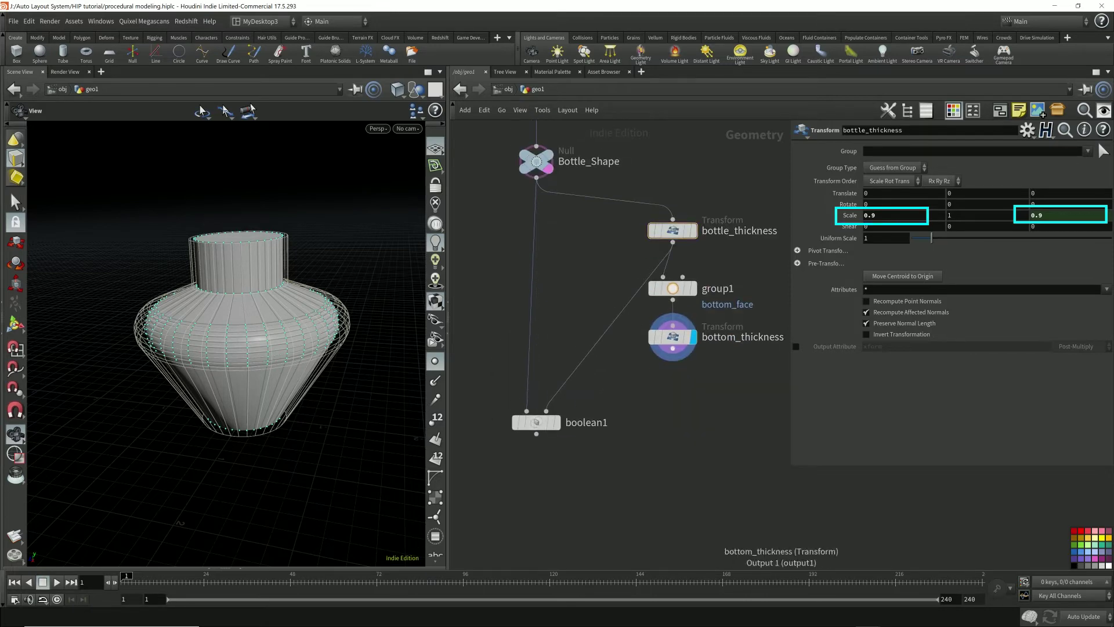
drag(672, 358, 551, 404)
click(546, 411)
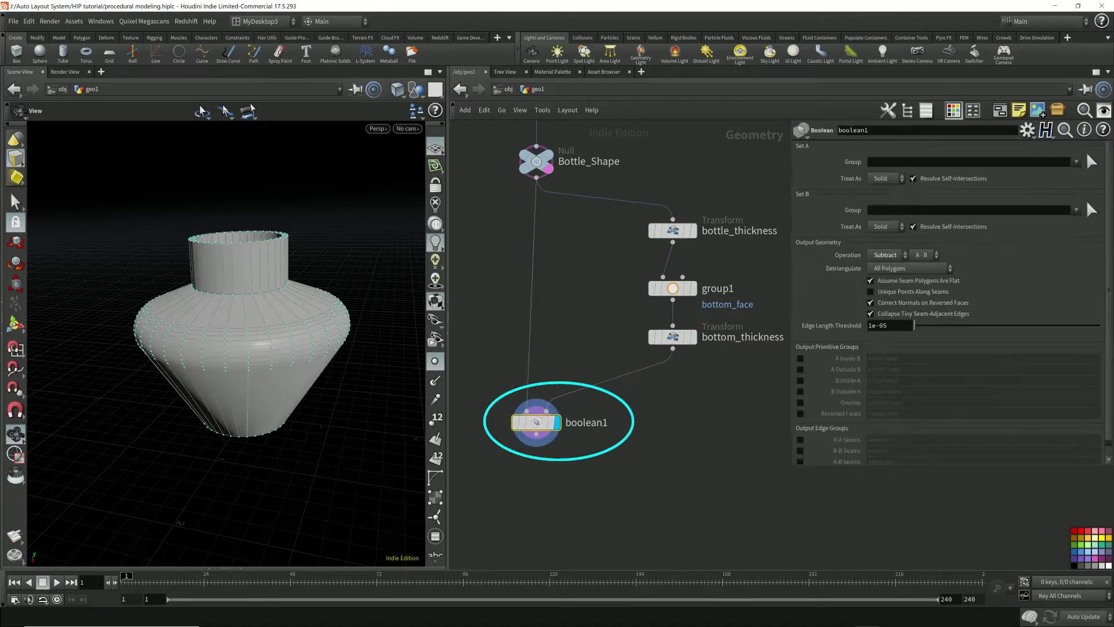
click(536, 422)
Compare the boolean result with the bottom_thickness and Bottle_Shape geometry by displaying each node and viewing the bottle from different angles.
drag(261, 290, 254, 351)
click(693, 337)
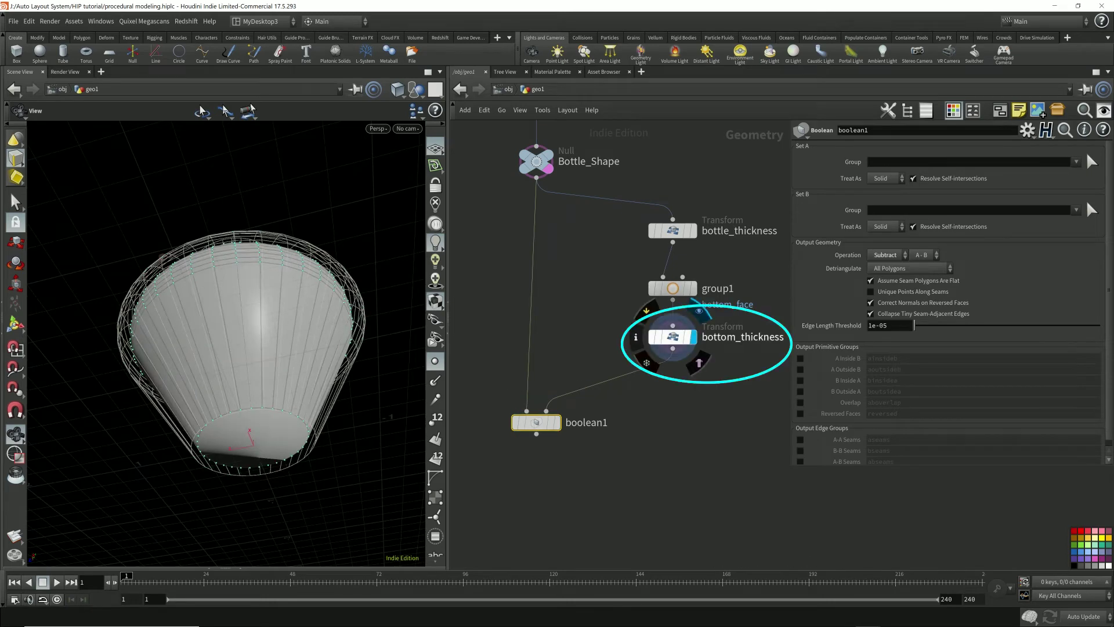
drag(244, 279, 246, 325)
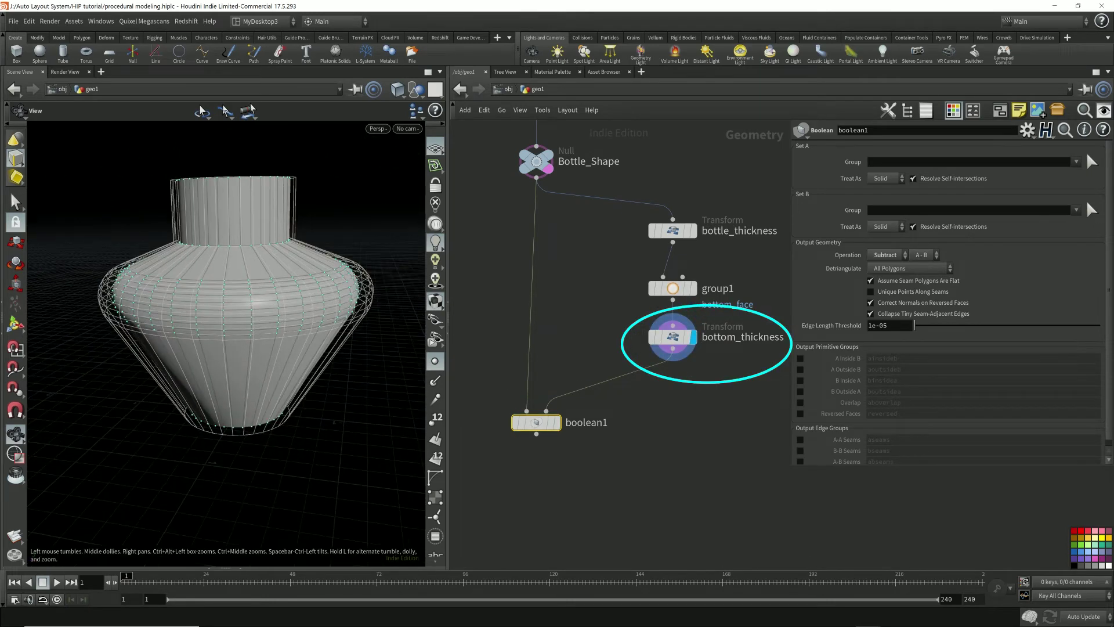
mouse_move(536, 422)
click(562, 397)
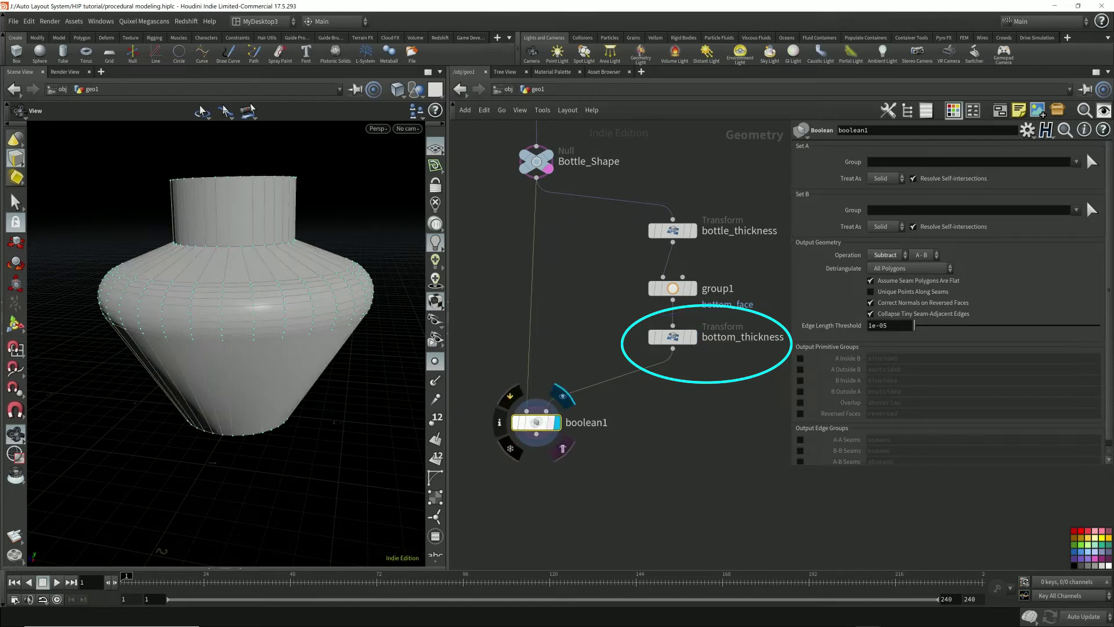
click(536, 162)
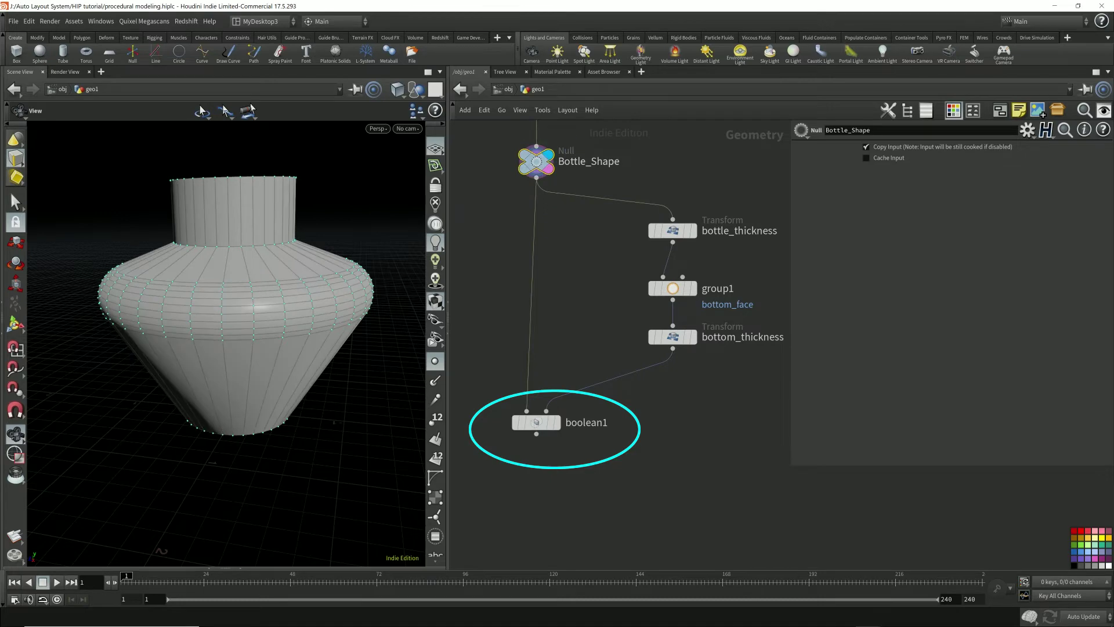
mouse_move(673, 336)
click(699, 310)
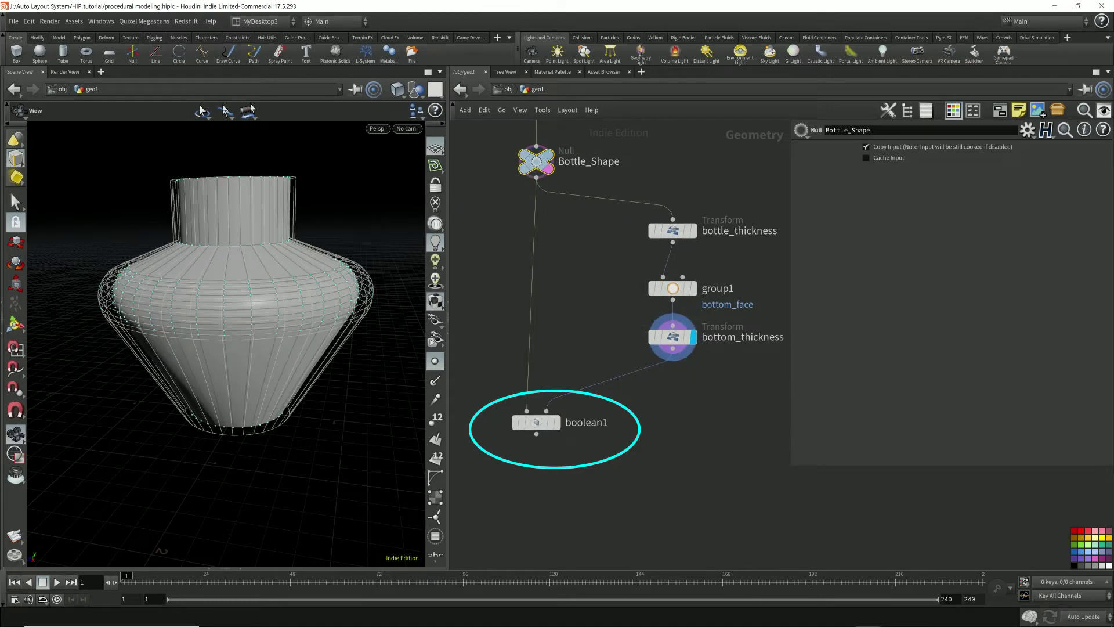
mouse_move(232, 331)
mouse_down()
mouse_move(213, 266)
mouse_move(223, 349)
mouse_up()
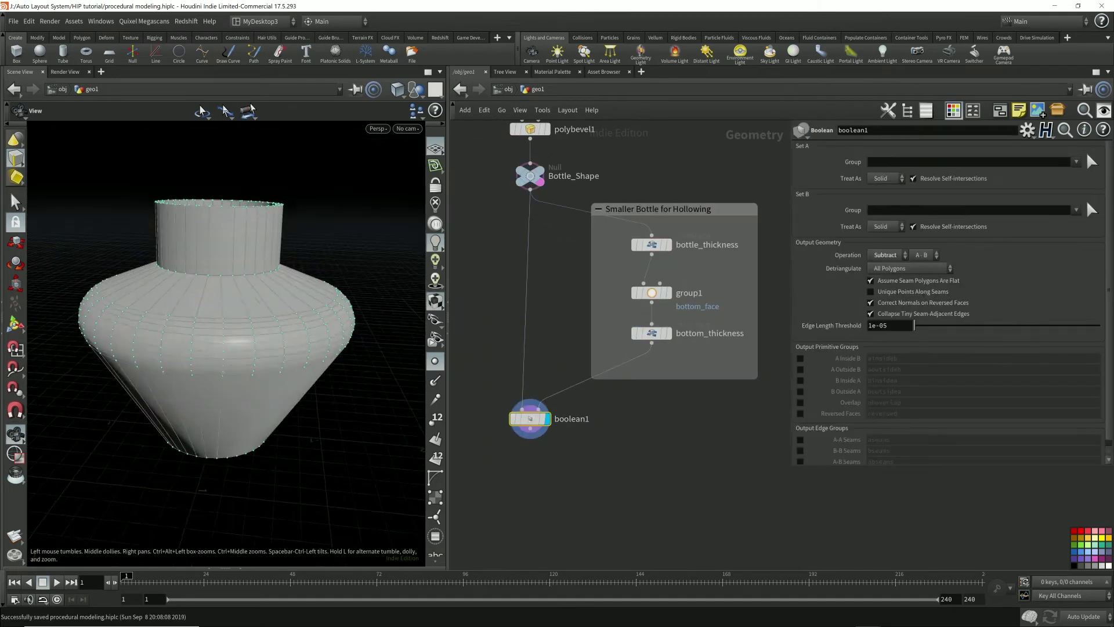
Turn off the point display and inspect the hollowed bottle and its node network.
mouse_move(227, 348)
mouse_down()
mouse_move(238, 325)
mouse_move(215, 351)
mouse_up()
click(436, 361)
scroll(659, 510, down, 3)
middle_drag(682, 175, 689, 342)
scroll(687, 309, down, 3)
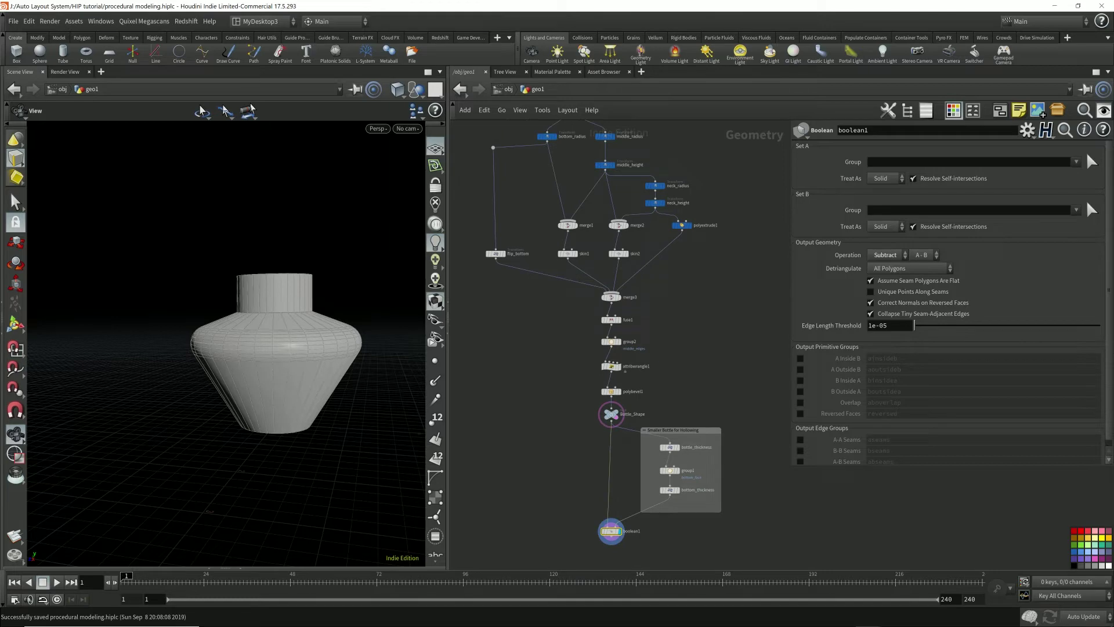
drag(232, 349, 236, 374)
middle_drag(557, 465, 522, 346)
scroll(653, 299, up, 5)
middle_drag(653, 299, 668, 274)
drag(235, 348, 234, 372)
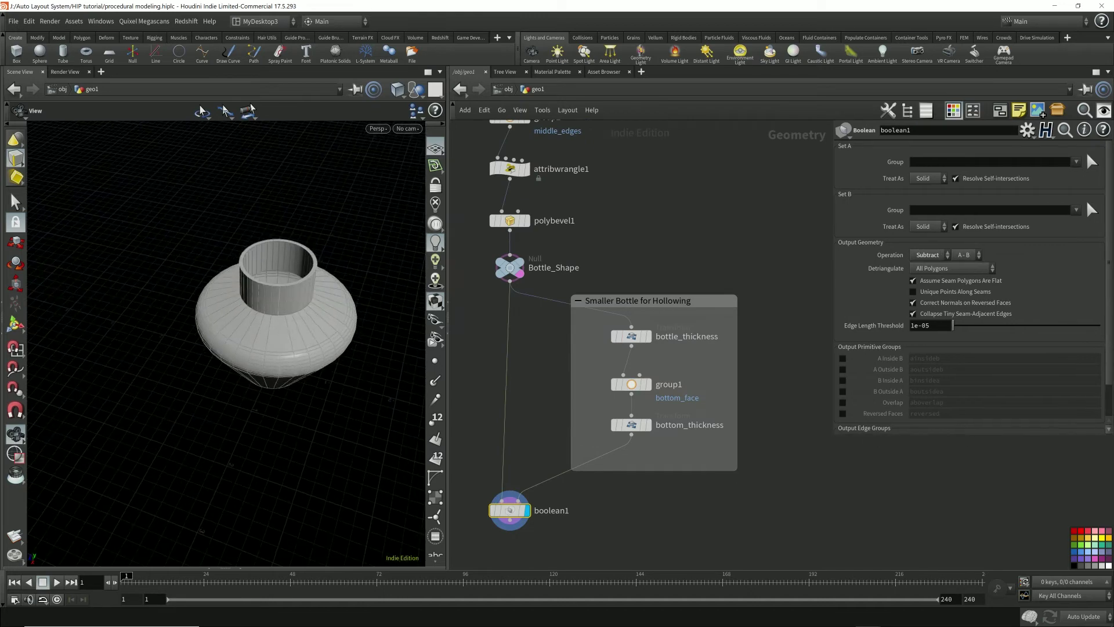
Display the bottle_thickness node and widen the Smaller Bottle for Hollowing network box.
click(649, 337)
click(631, 337)
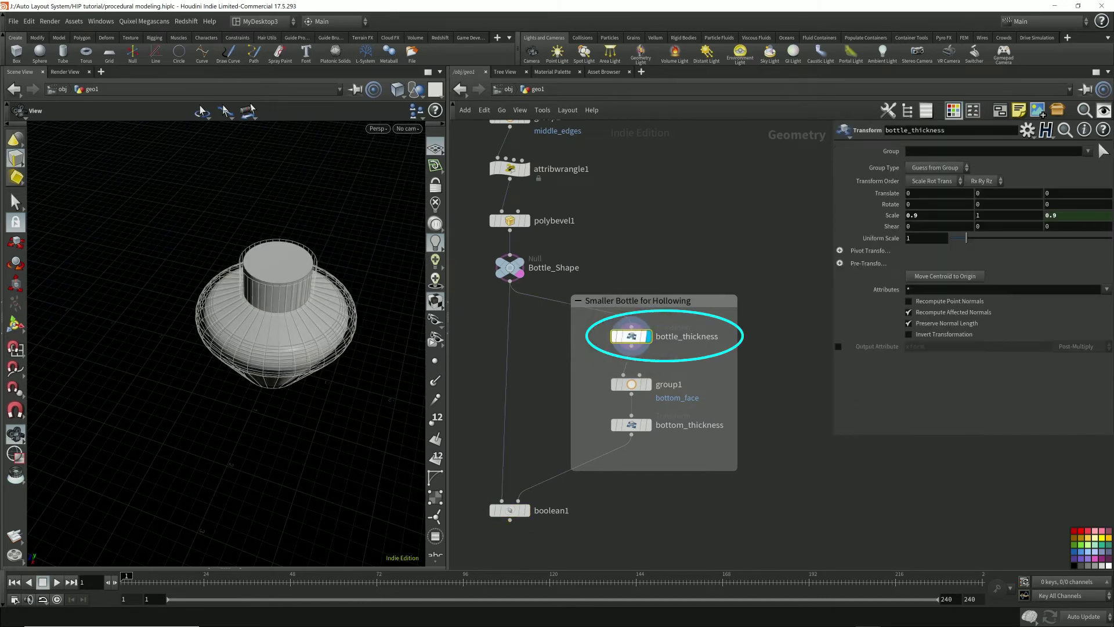
drag(244, 354, 244, 337)
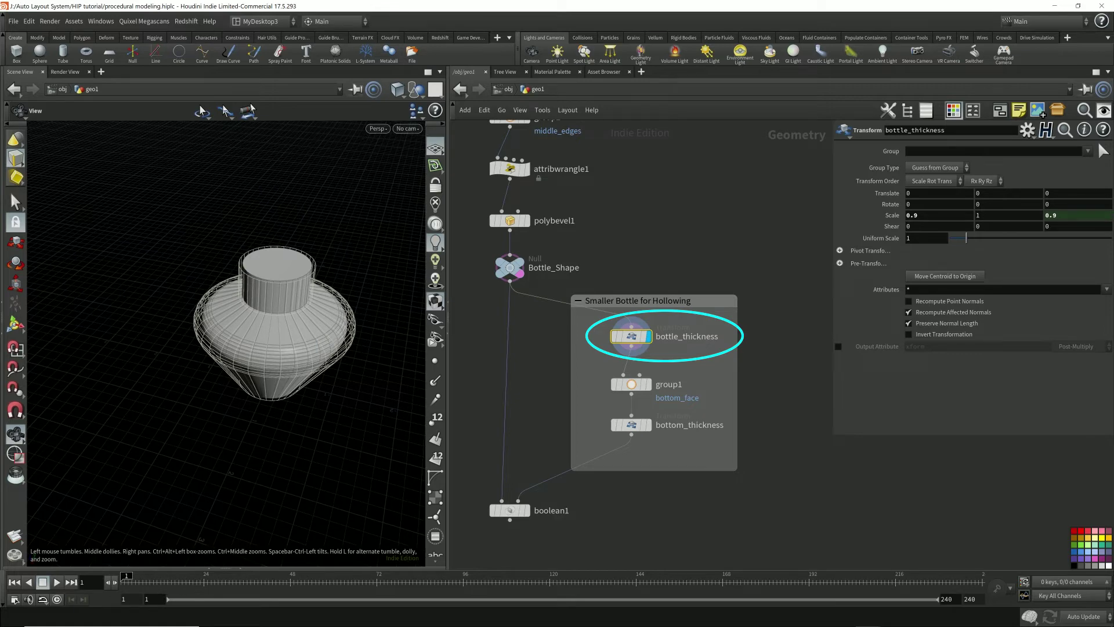
drag(737, 384, 845, 383)
middle_drag(813, 384, 789, 385)
Duplicate the group1 node as a second branch of bottle_thickness and set its group name to up_face.
mouse_move(608, 385)
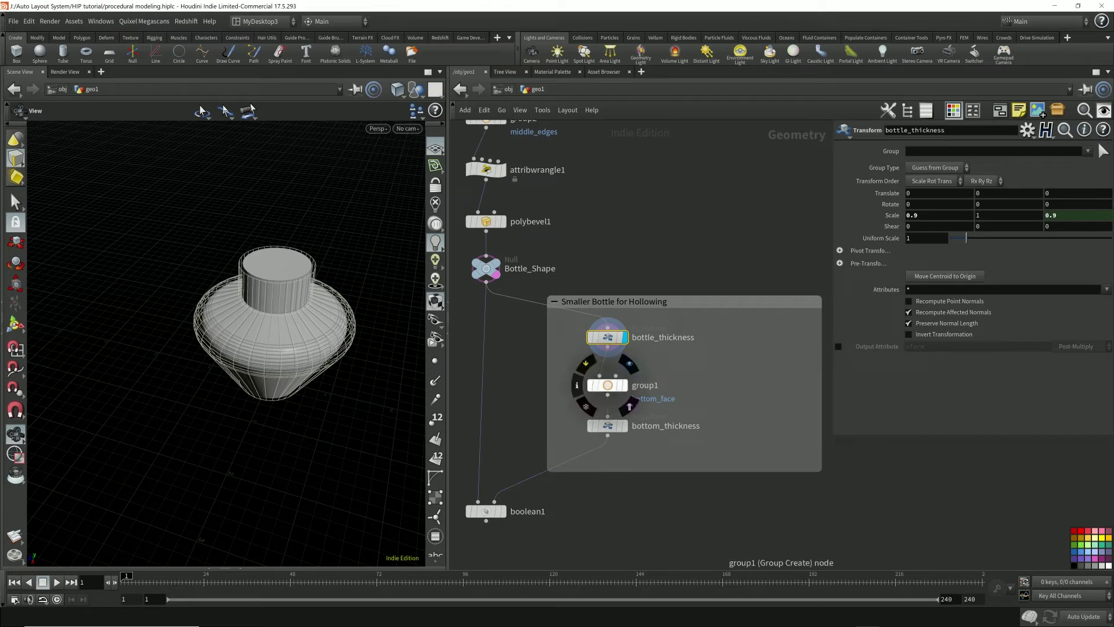
alt+drag(607, 384, 739, 384)
drag(931, 147, 905, 147)
text(up_face)
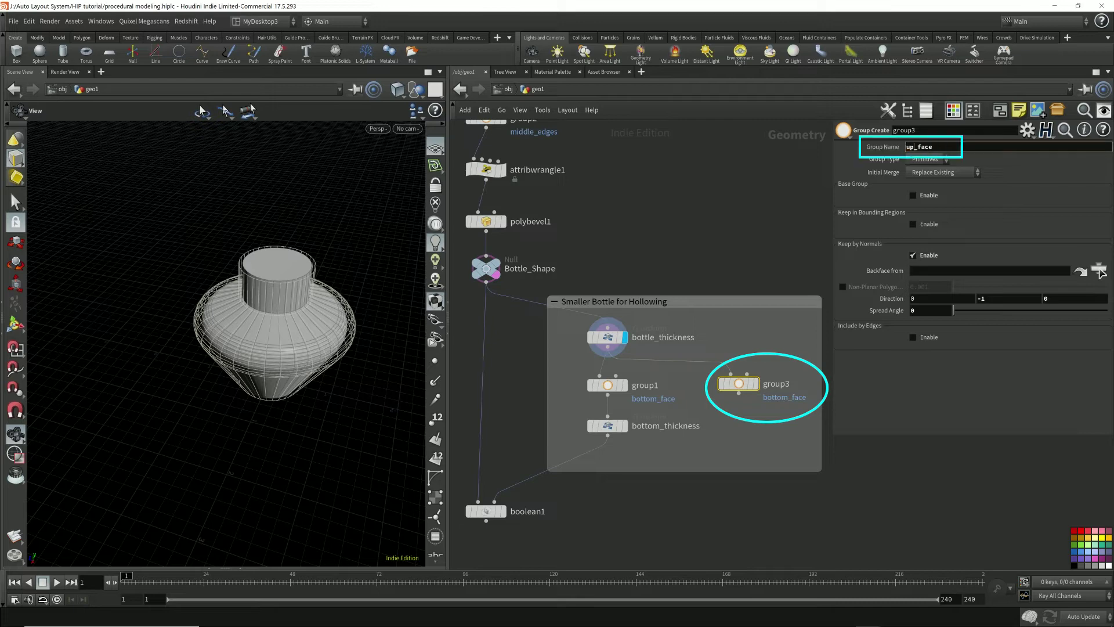
key(Return)
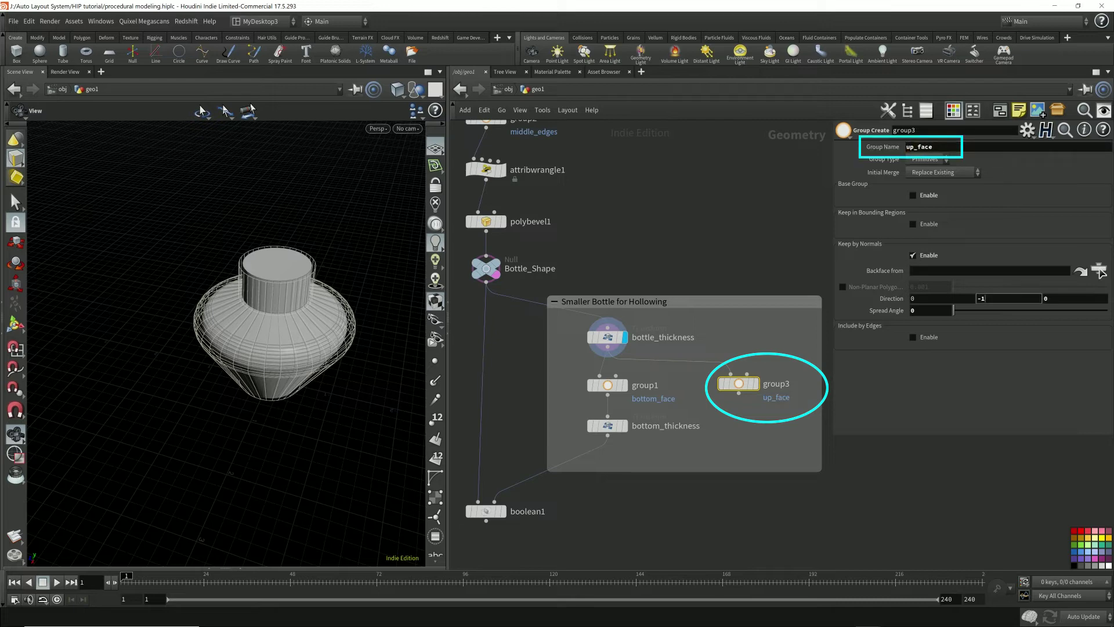
Set the up_face group's normal direction to 1 in Y, display the node and check the primitive normals.
key(BackSpace)
key(Return)
click(755, 384)
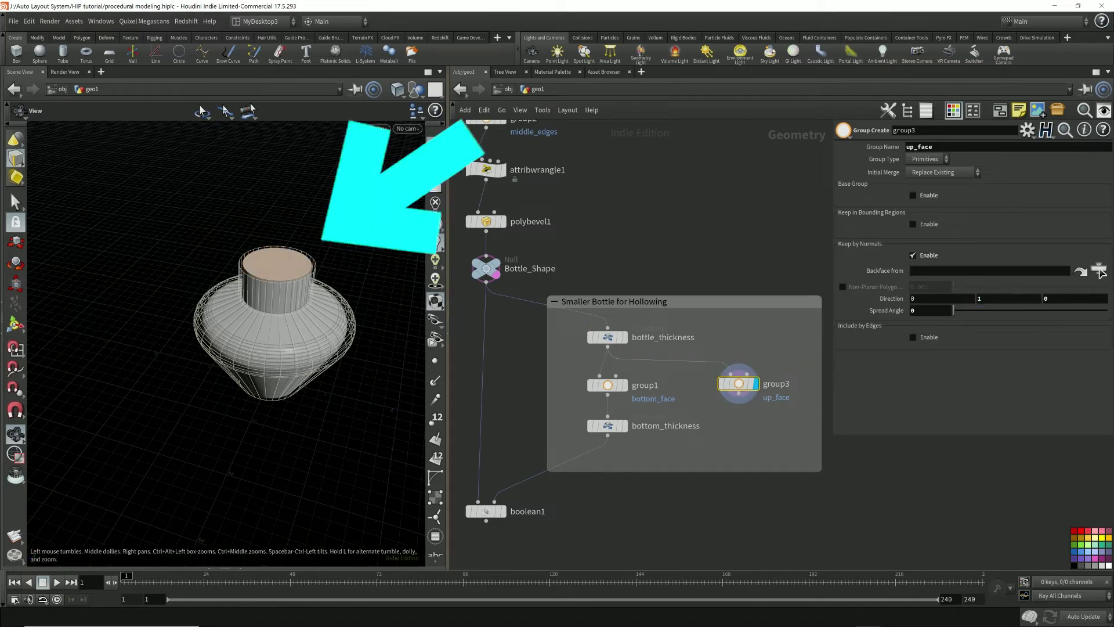
click(436, 440)
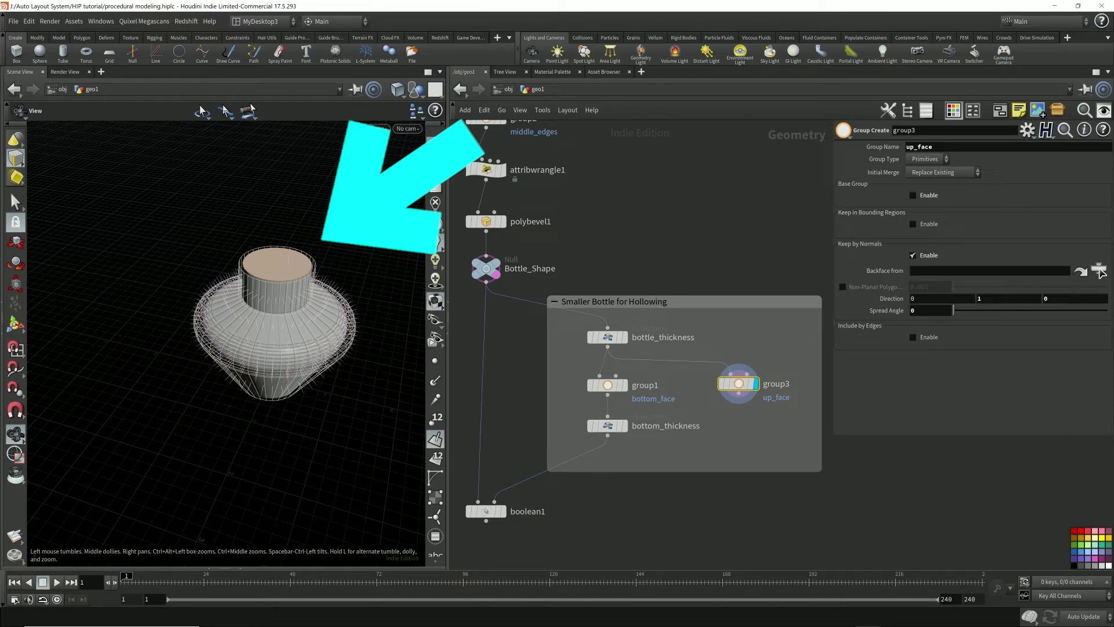
mouse_move(256, 417)
mouse_down()
mouse_move(250, 275)
mouse_move(257, 422)
mouse_up()
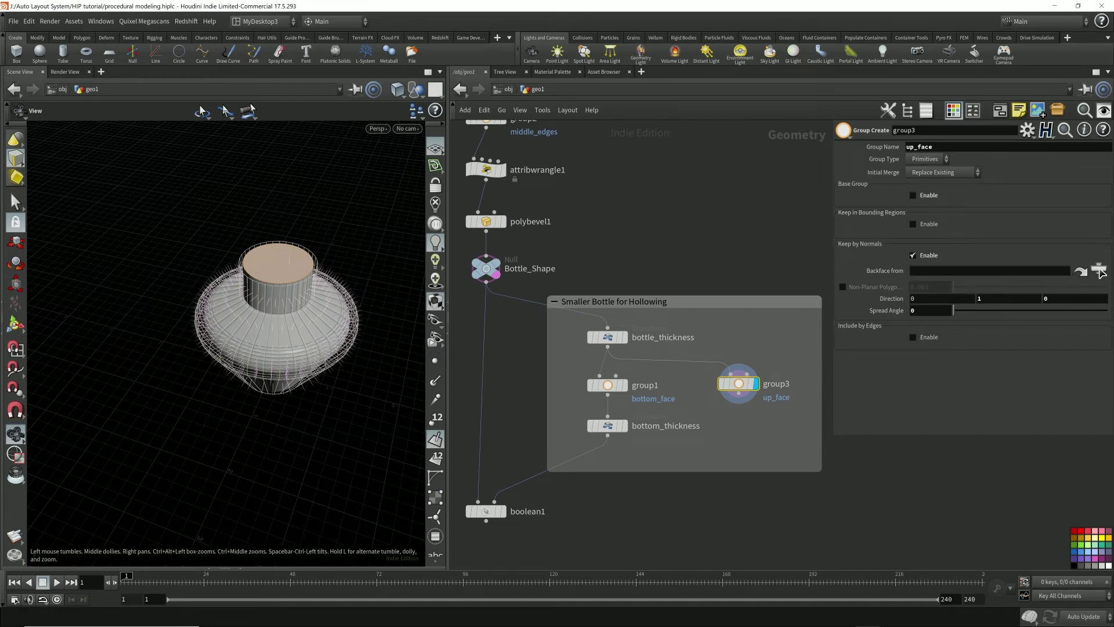
key(Tab)
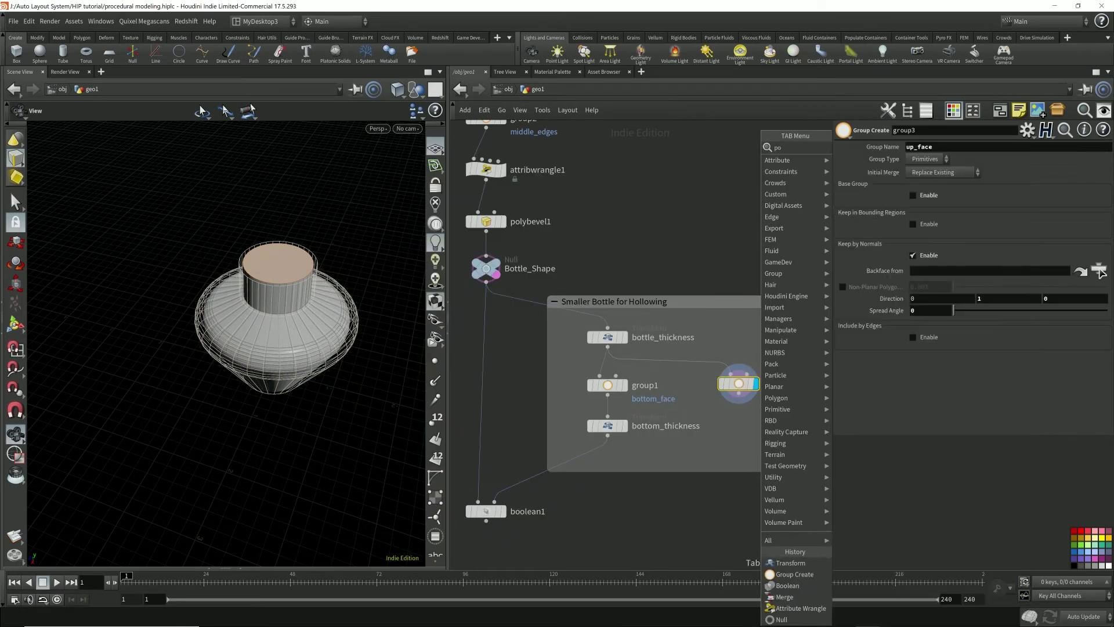
text(polyextr)
key(Return)
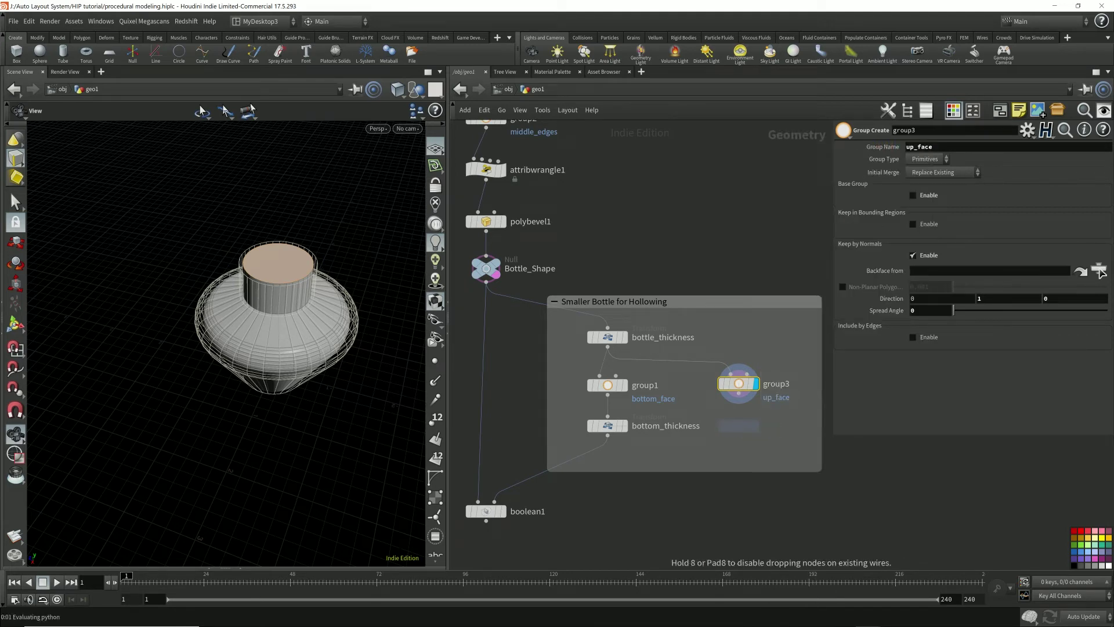
key(Escape)
Add a Blast node below the up_face group node and move both nodes out of the network box.
key(Tab)
text(blast)
key(Return)
click(743, 425)
middle_drag(743, 425, 676, 407)
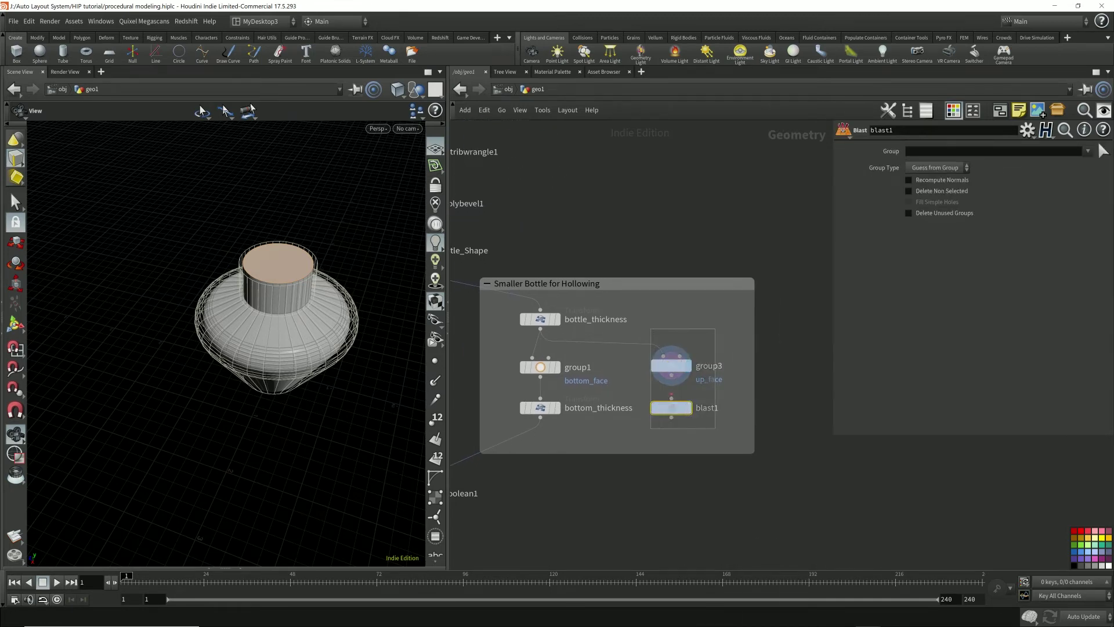
shift+click(672, 366)
mouse_move(672, 366)
mouse_down()
mouse_move(800, 366)
mouse_move(661, 379)
mouse_up()
middle_drag(719, 406, 645, 375)
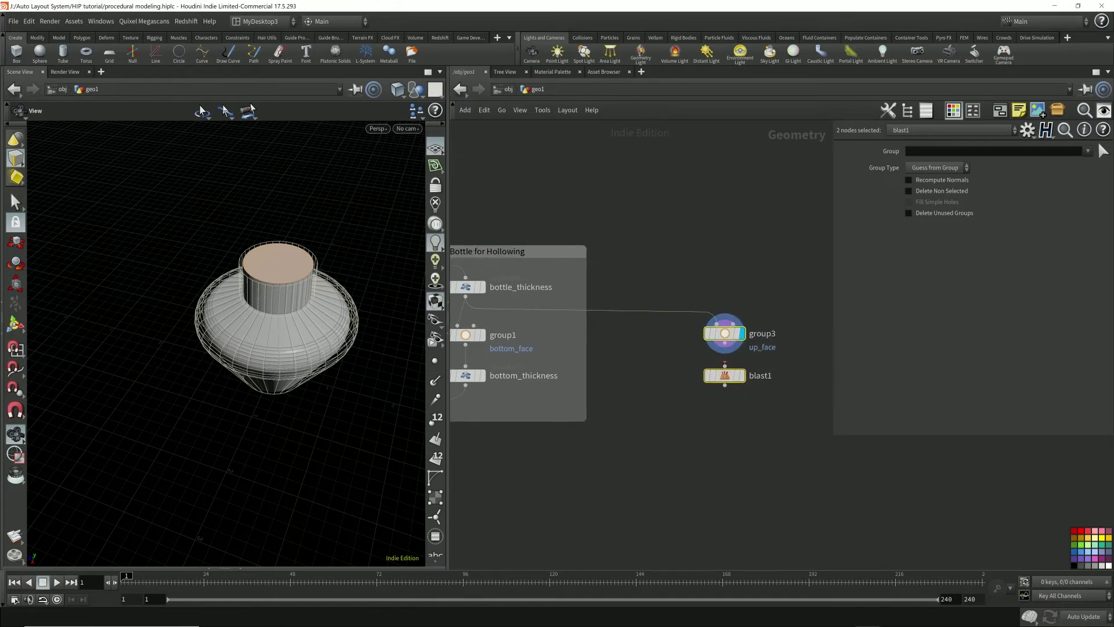
Connect the up_face group node to the Blast node and display the Blast.
click(725, 385)
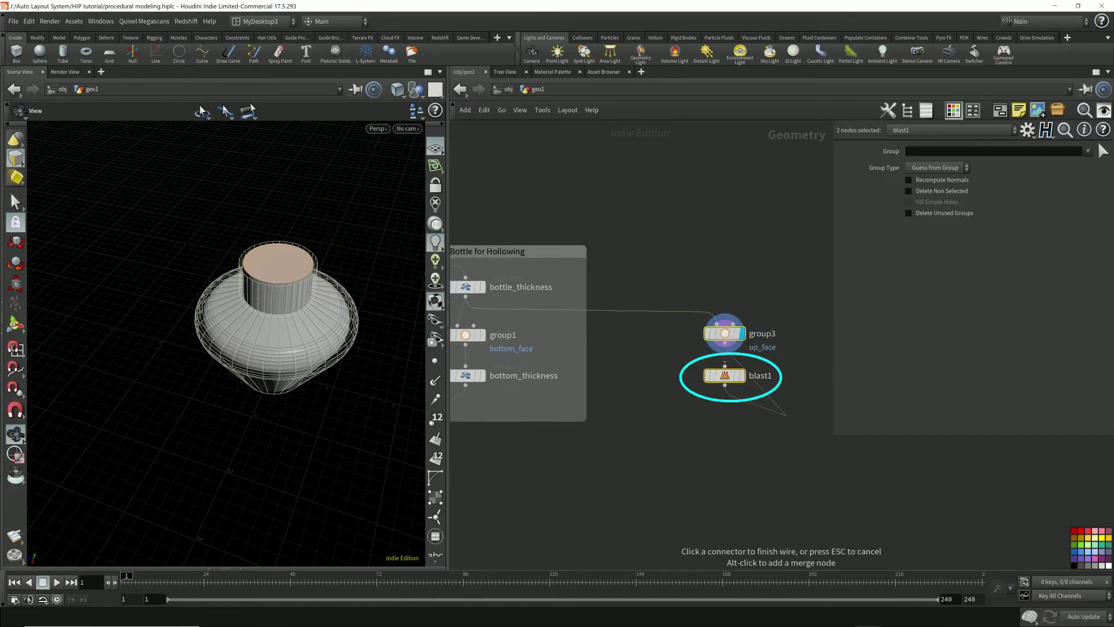
key(Escape)
click(734, 447)
drag(725, 343, 725, 366)
click(743, 376)
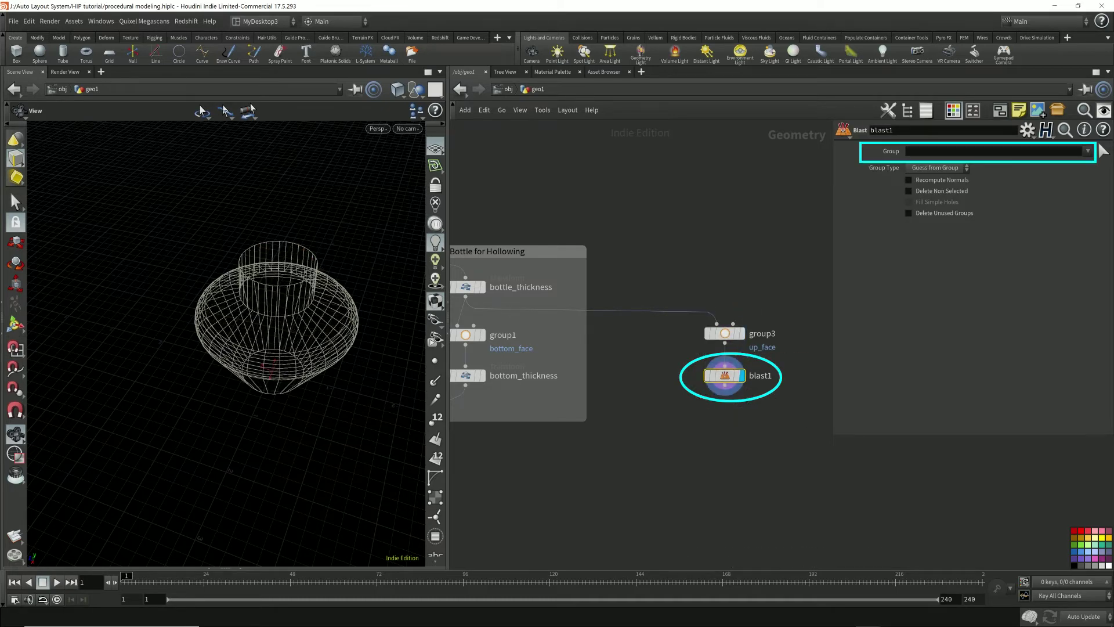
Set the Blast group to up_face and enable Delete Non Selected to keep only the top face.
click(994, 151)
click(1088, 150)
click(1039, 169)
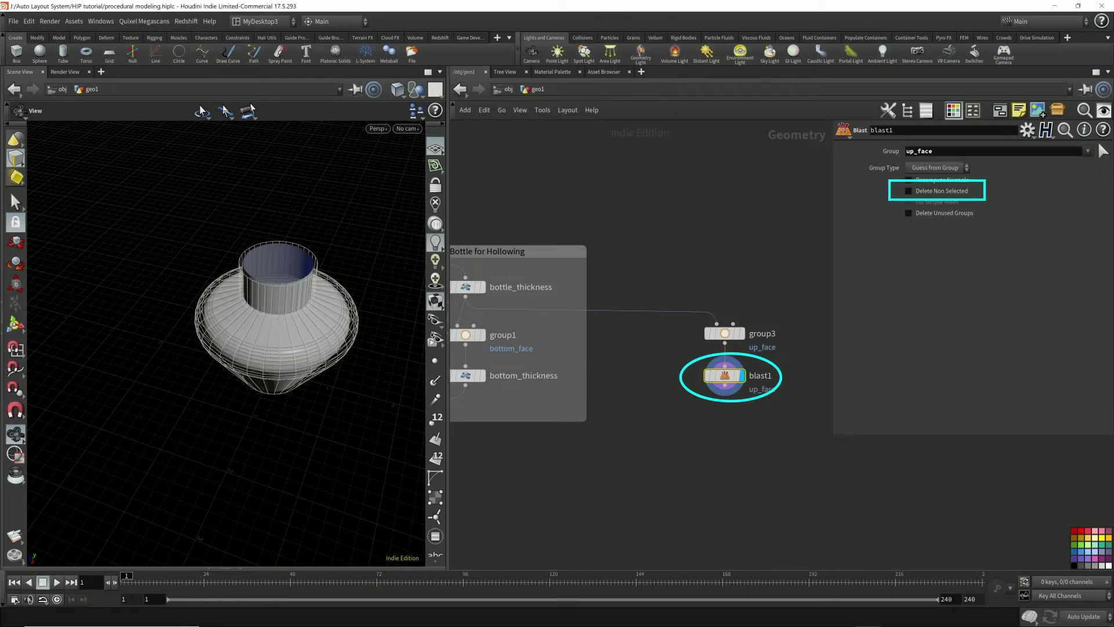
click(909, 191)
mouse_move(261, 348)
mouse_down()
mouse_move(261, 299)
mouse_move(261, 337)
mouse_up()
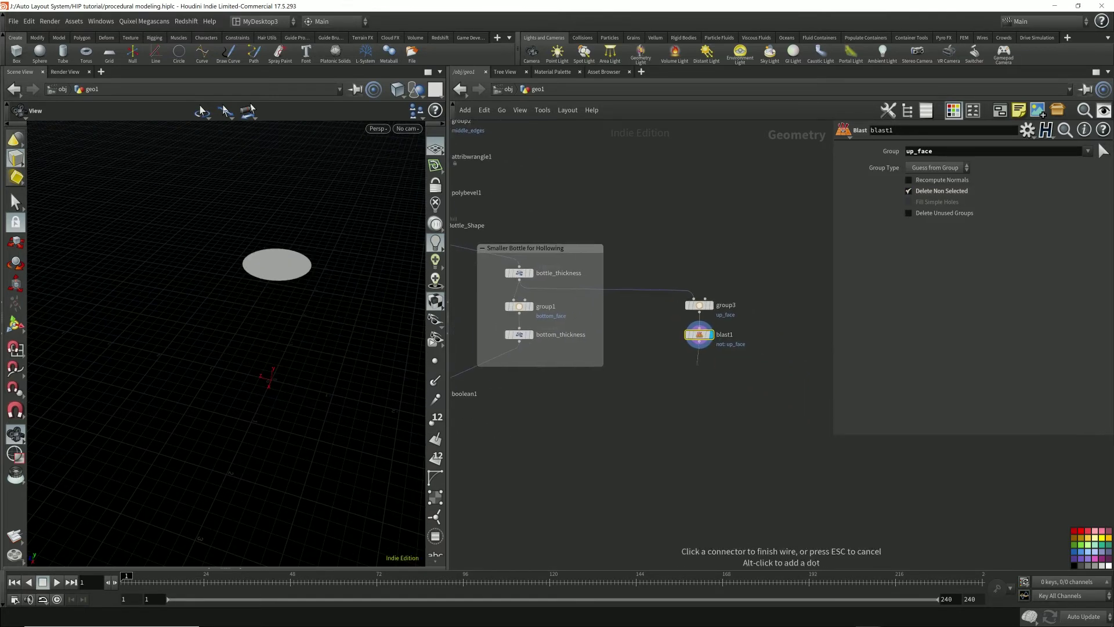
Add a PolyExtrude node after the Blast, display it and set its distance to 0.4.
key(Tab)
text(polyex)
key(Return)
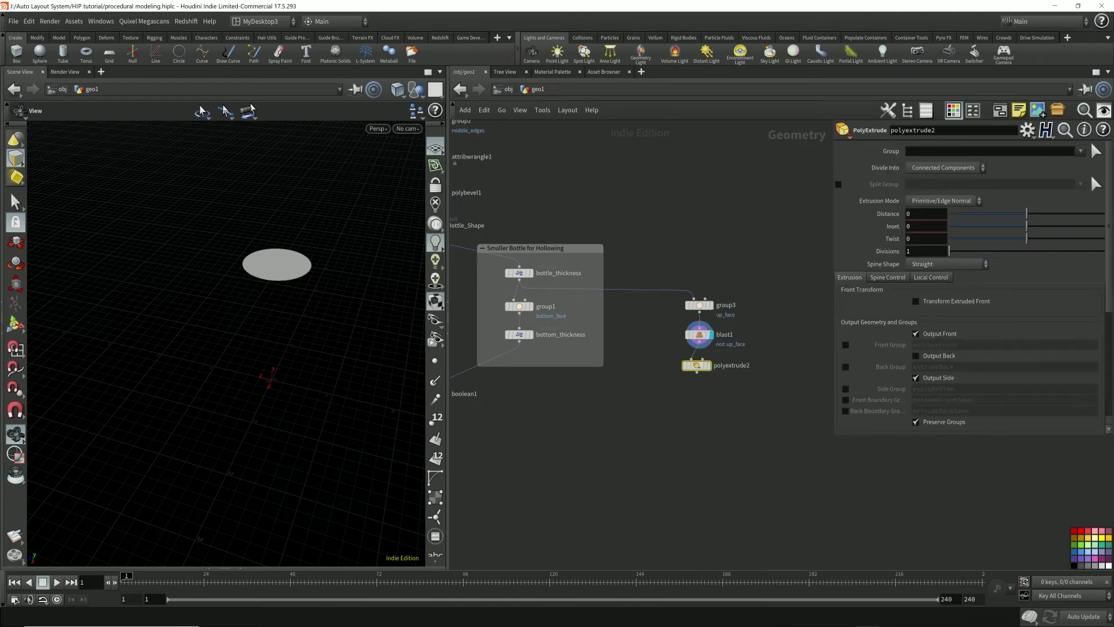
click(713, 363)
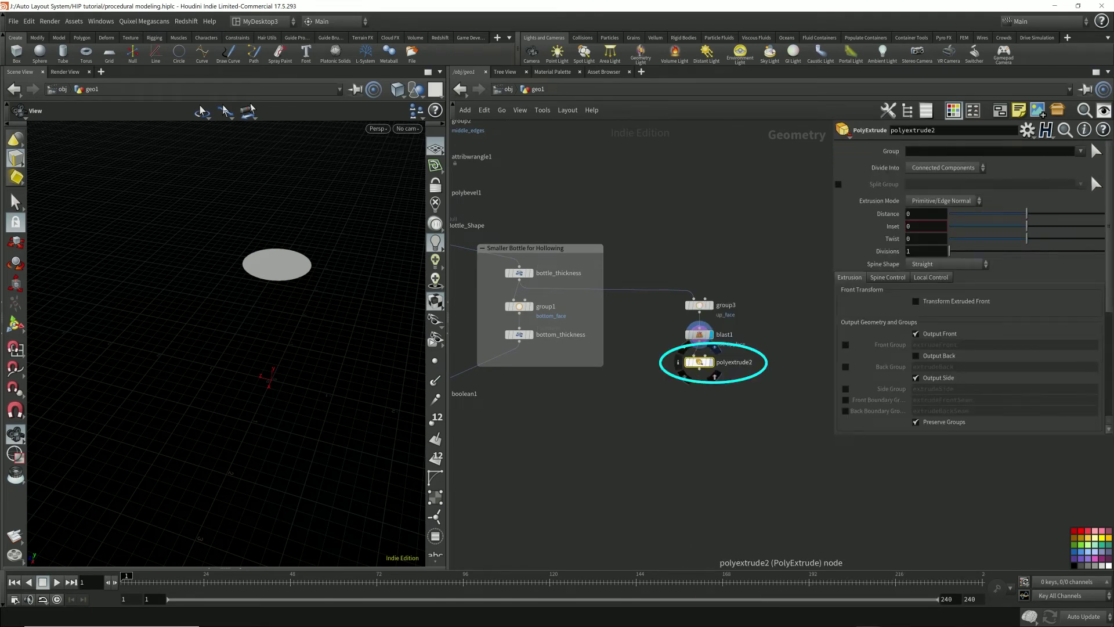
click(920, 214)
scroll(920, 213, up, 3)
scroll(920, 213, up, 1)
Rename the PolyExtrude node to cork_height and align it under the Blast node.
click(734, 362)
text(cork_height)
key(Return)
drag(699, 363, 699, 366)
Show Bottle_Shape as a template wireframe around the extruded cork.
click(656, 400)
middle_drag(656, 400, 694, 438)
click(486, 275)
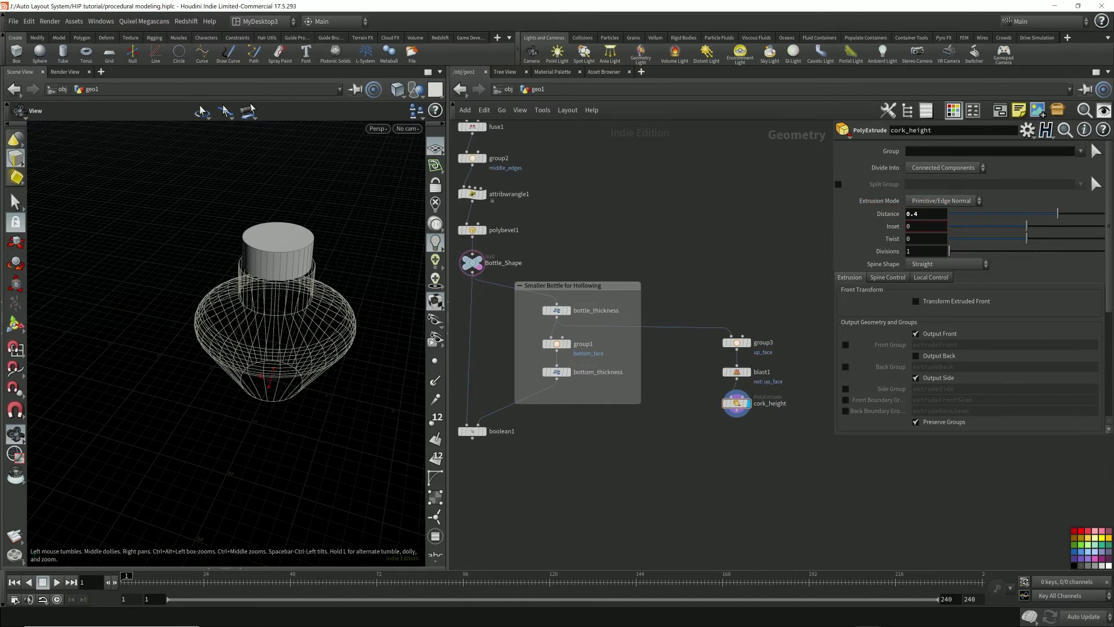
drag(325, 348, 342, 298)
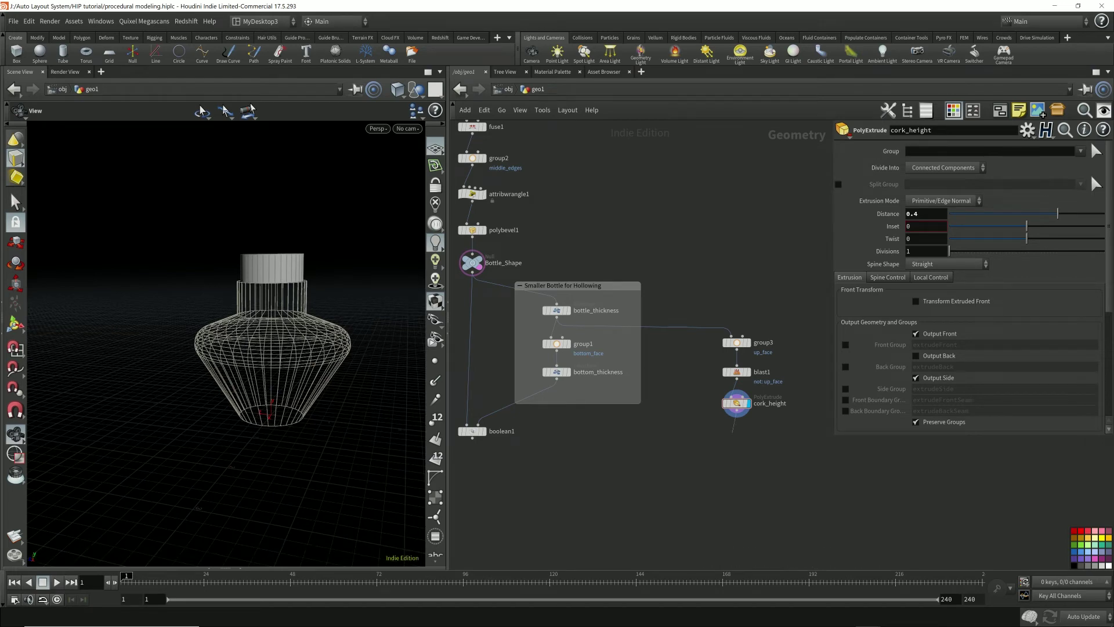
Add a Transform node after cork_height and display it.
key(Tab)
text(trans)
key(Return)
key(Return)
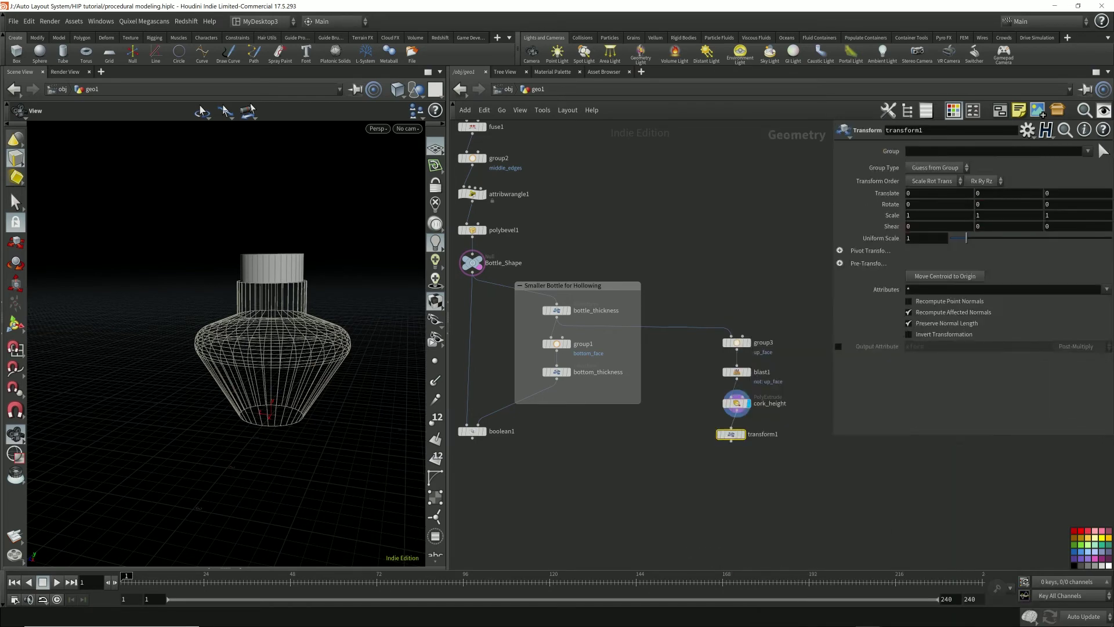
click(736, 432)
Try a Y translation of -0.2 on the cork's Transform node and reset it to 0.
click(994, 193)
scroll(994, 194, down, 2)
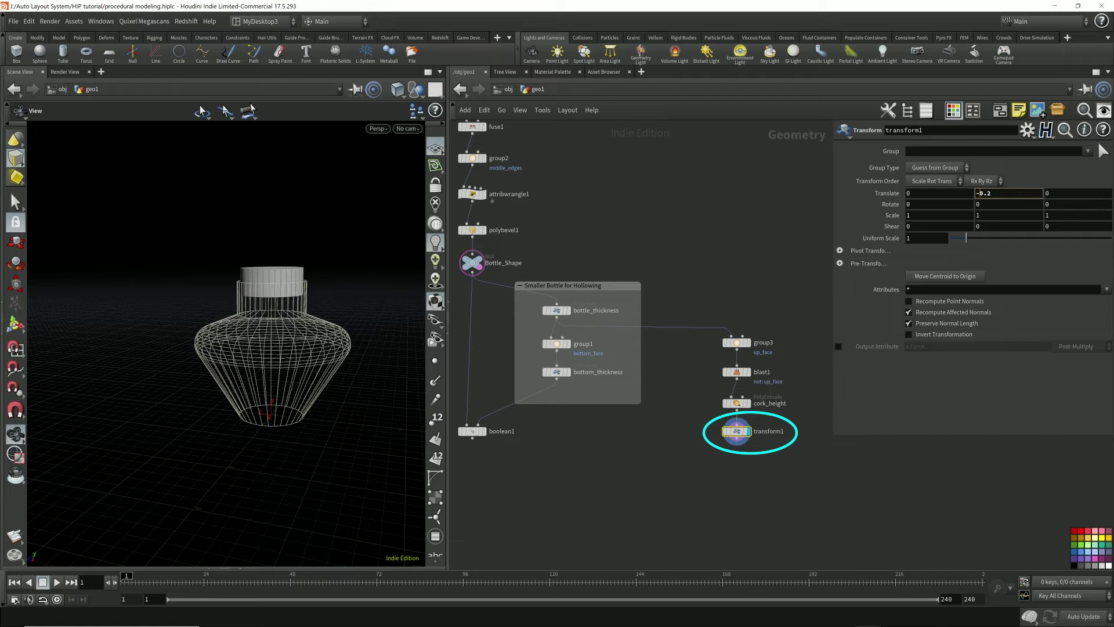
drag(993, 193, 976, 193)
text(0)
key(Return)
Reference cork_height's Distance parameter in transform1's Y translation and divide the reference by 2.
click(736, 403)
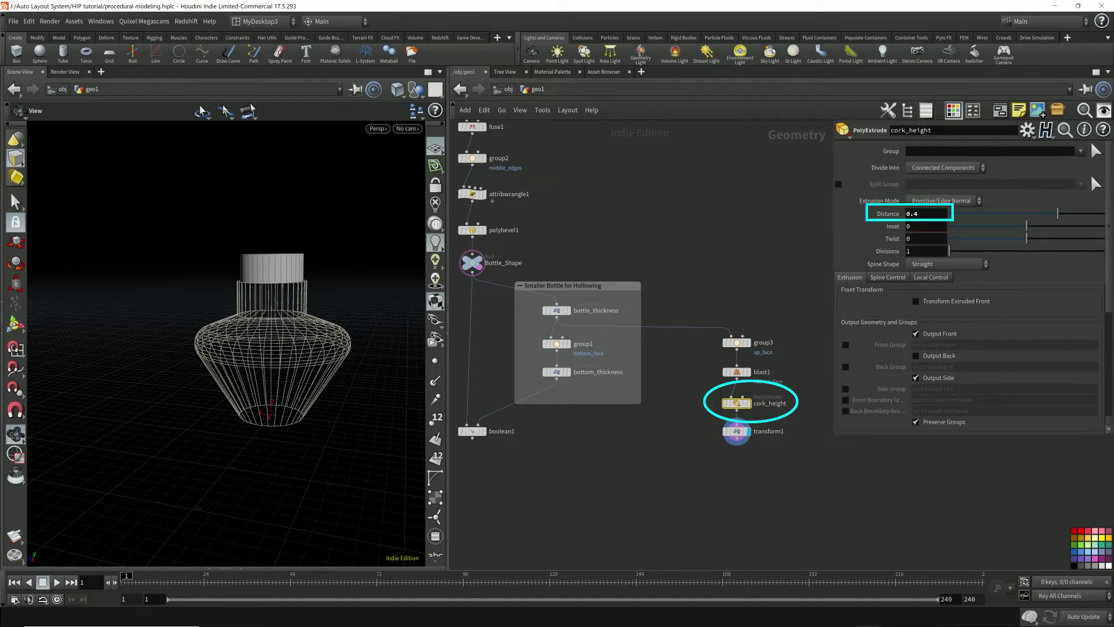
right_click(892, 214)
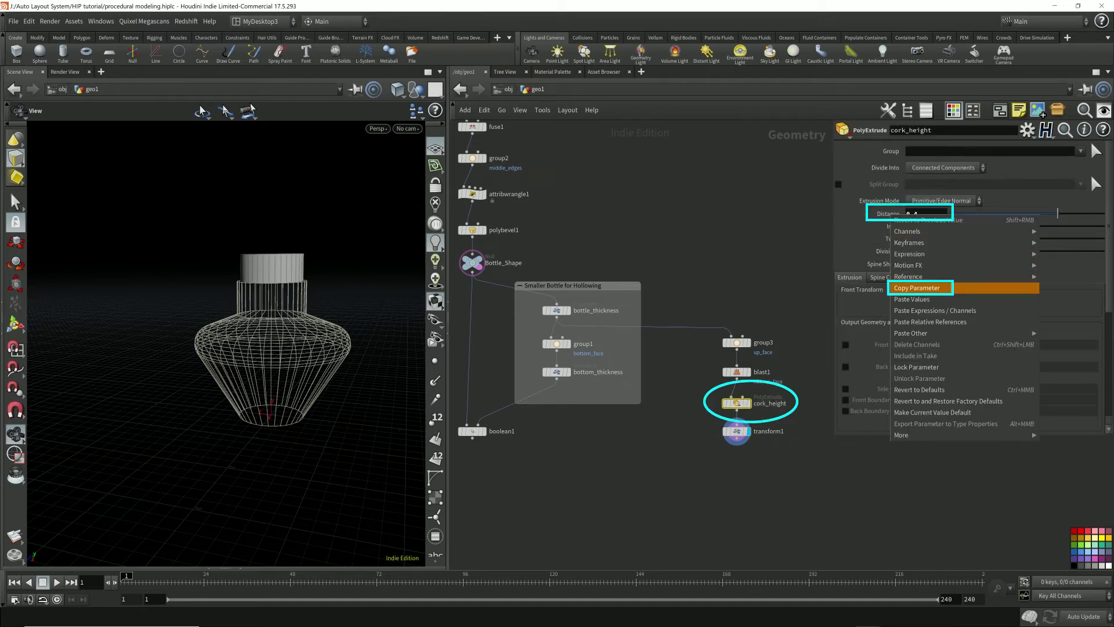
click(917, 288)
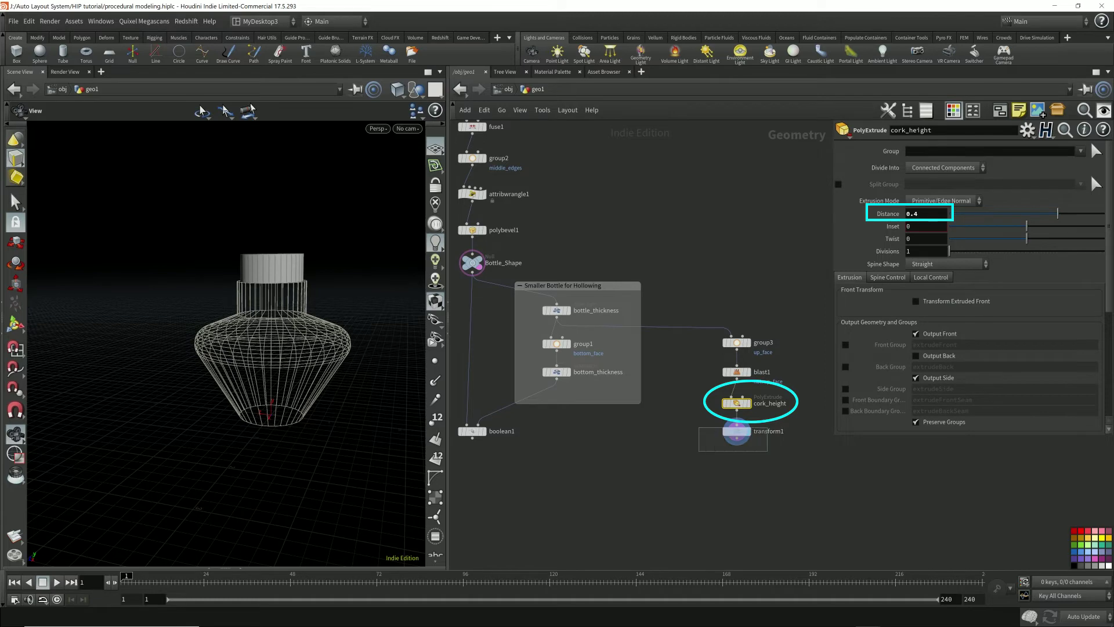
click(736, 431)
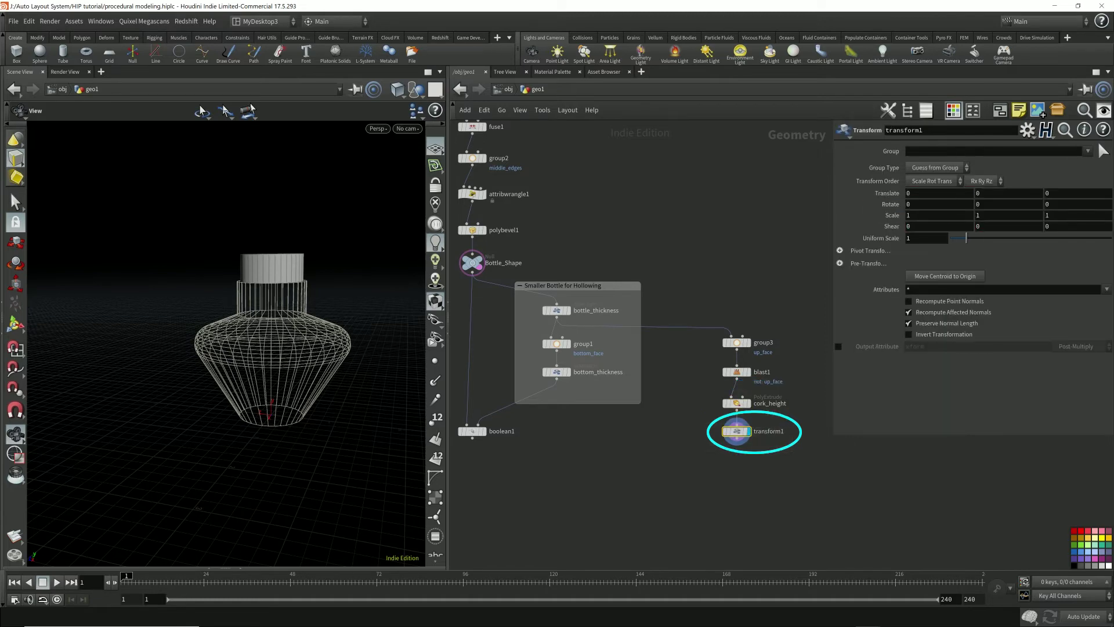
double_click(978, 193)
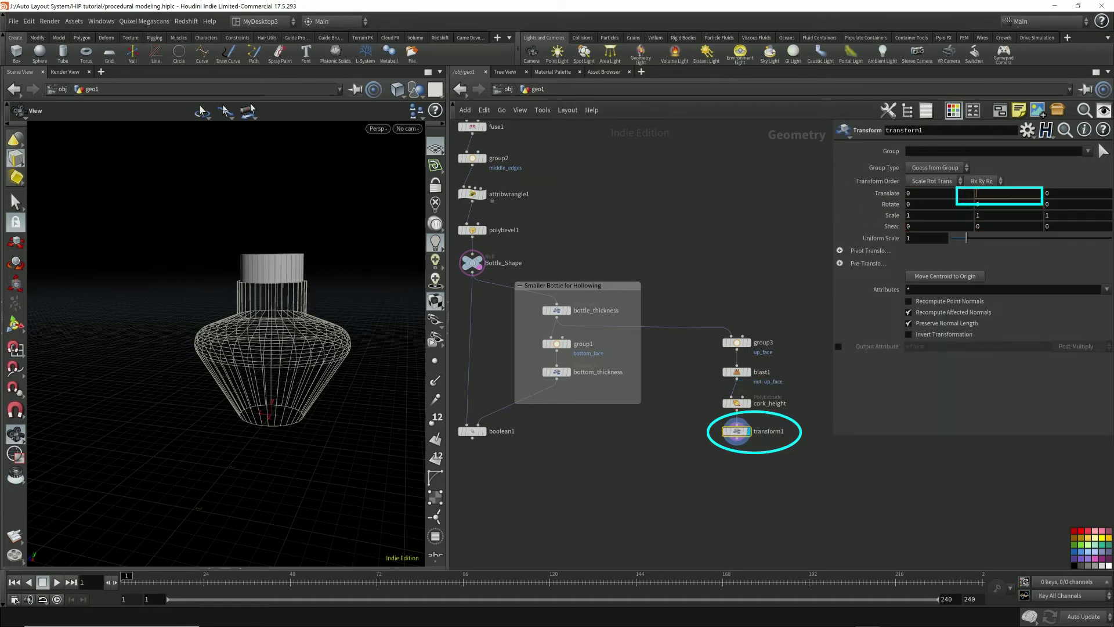
right_click(986, 193)
click(995, 299)
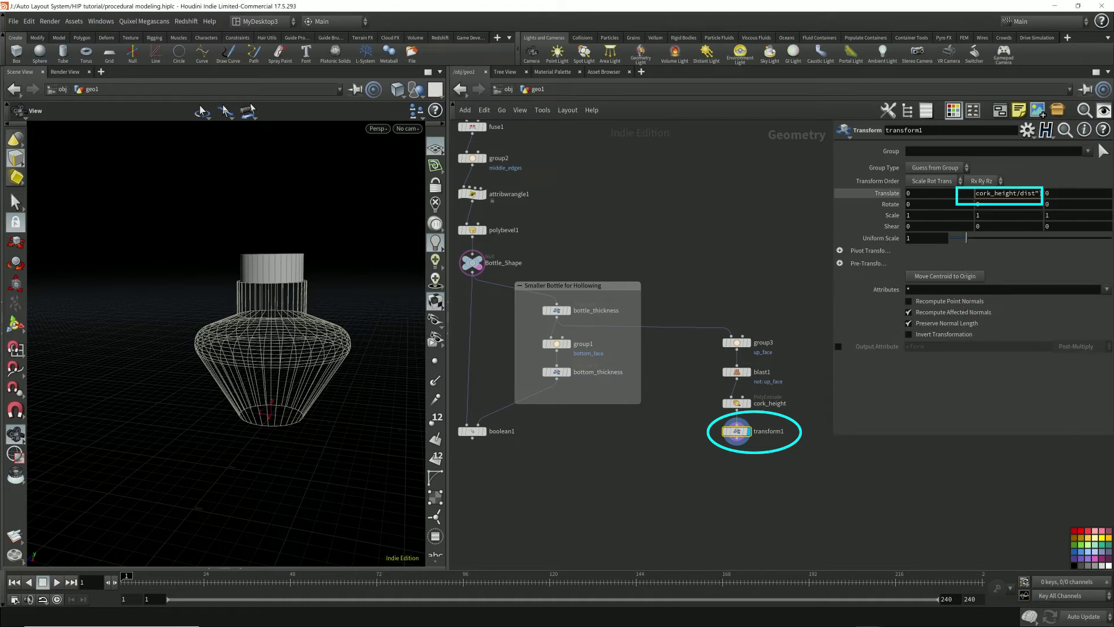
text(/2)
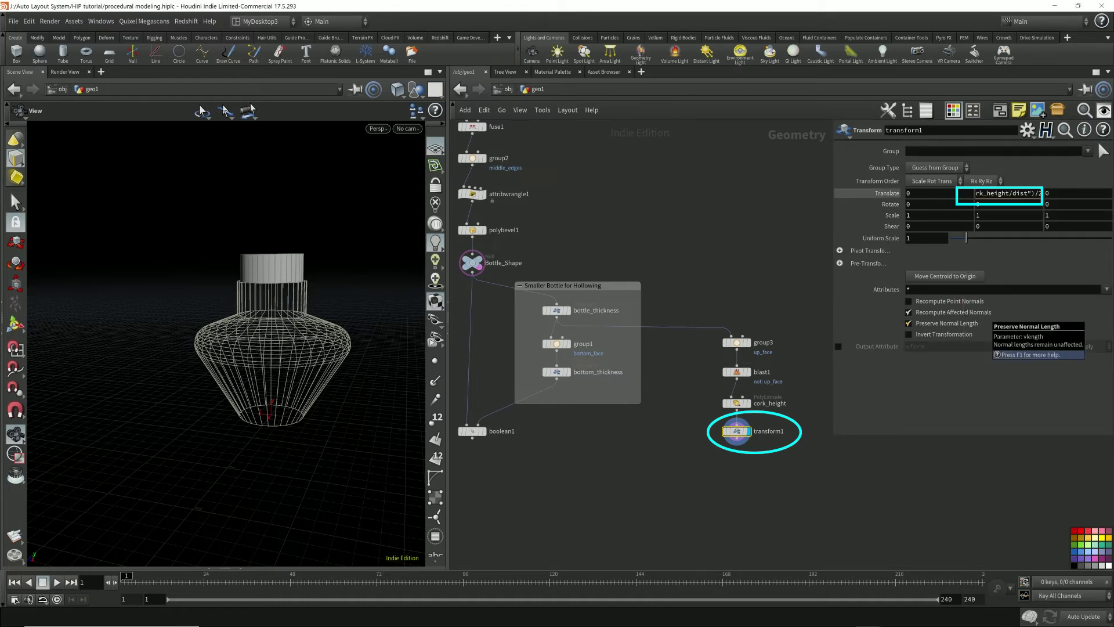
key(Return)
Negate transform1's Y translation expression to -ch("../cork_height/dist")/2 and compare its display with cork_height's.
mouse_move(834, 279)
mouse_down()
mouse_move(672, 279)
mouse_move(702, 279)
mouse_up()
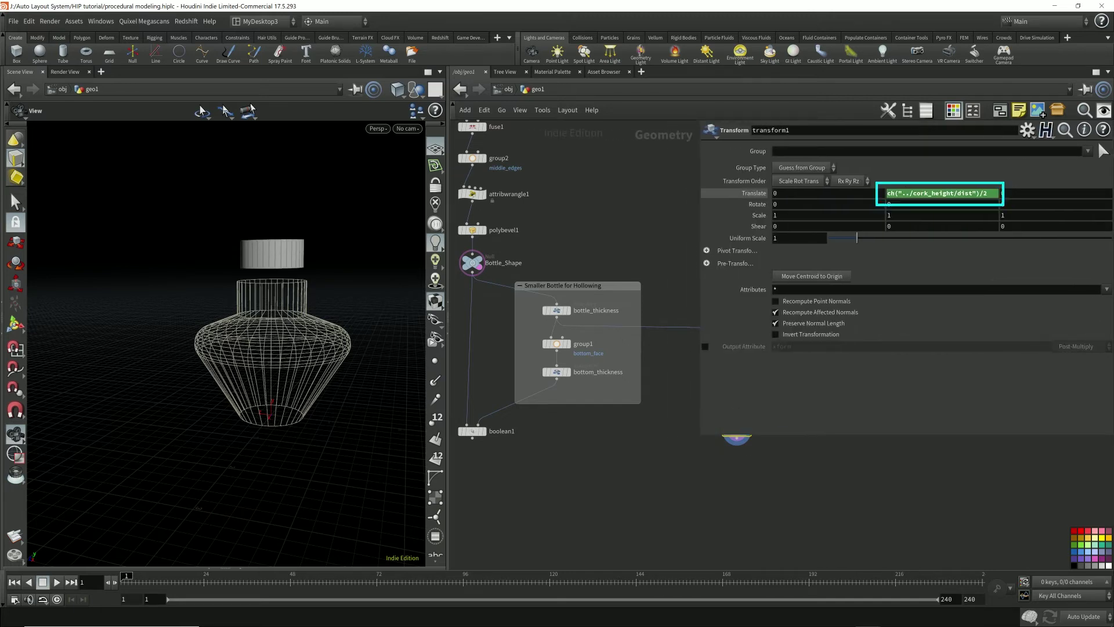
drag(979, 194, 887, 193)
middle_drag(650, 371, 538, 356)
click(624, 388)
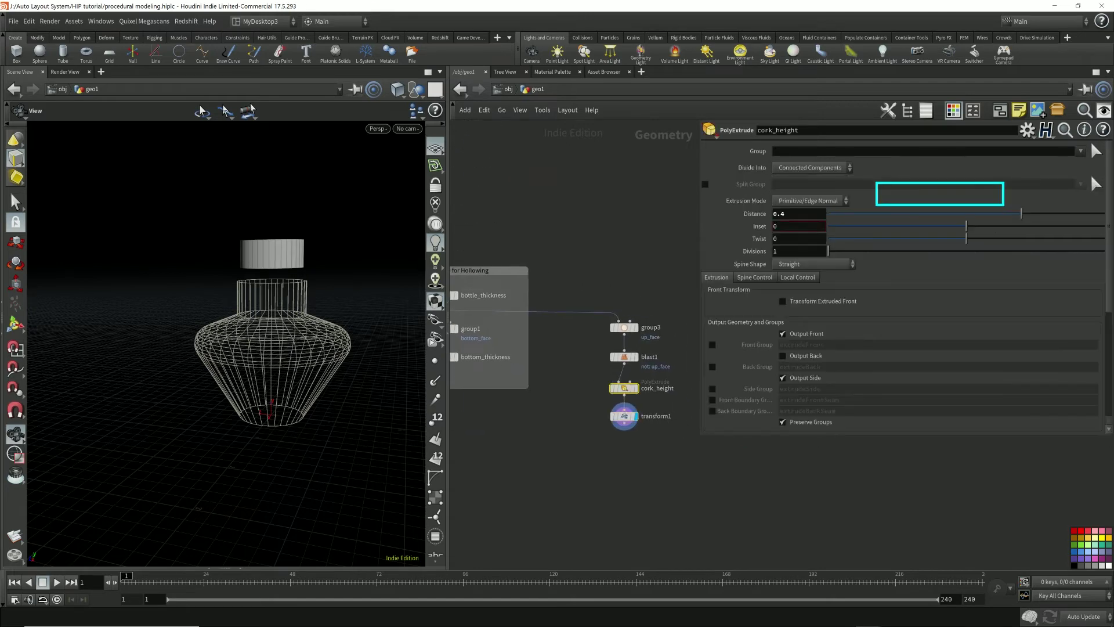
drag(790, 214, 772, 214)
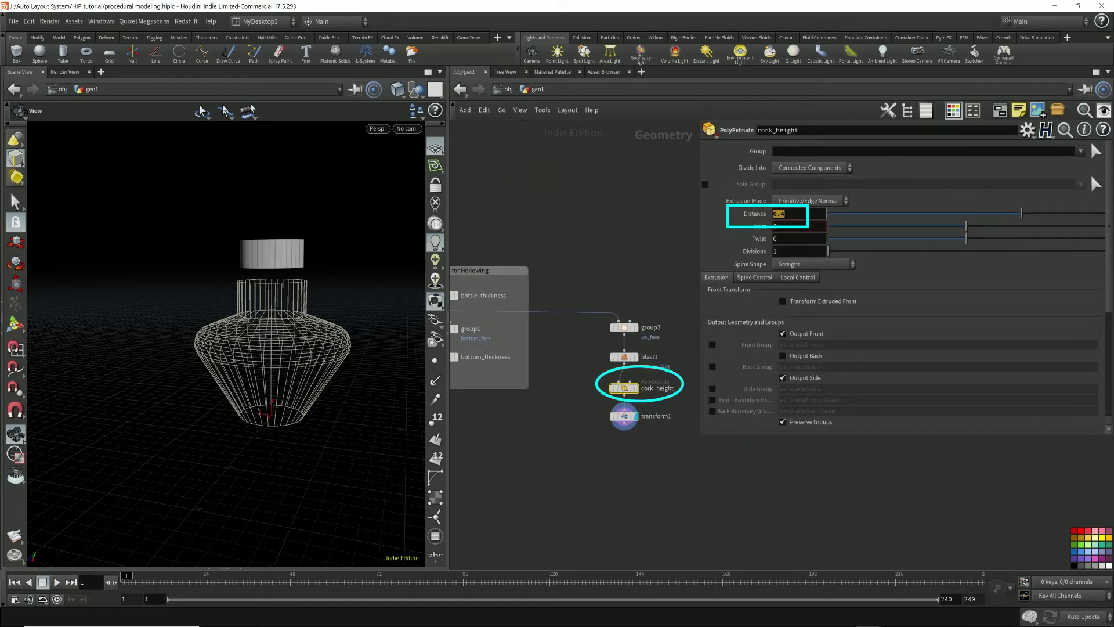
click(624, 415)
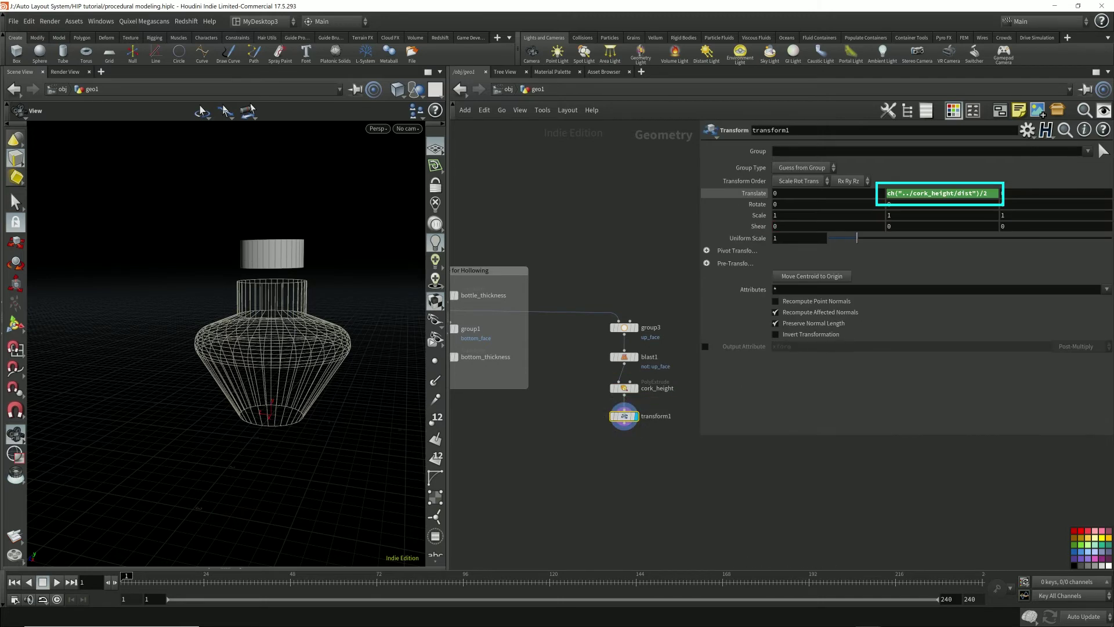
drag(978, 193, 887, 194)
click(928, 194)
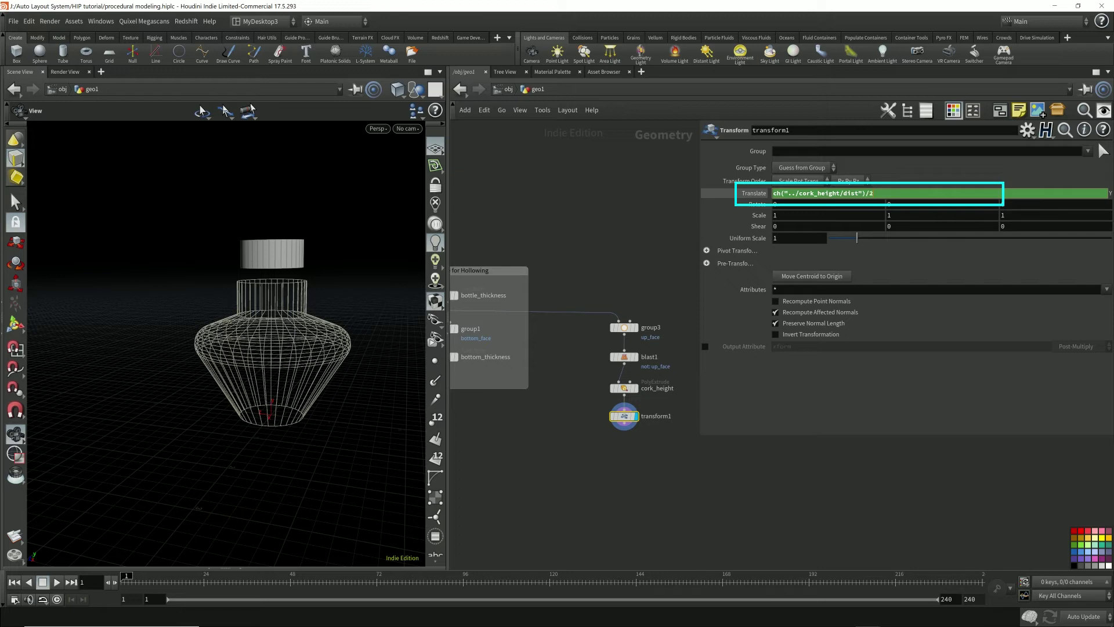
text(-)
key(Return)
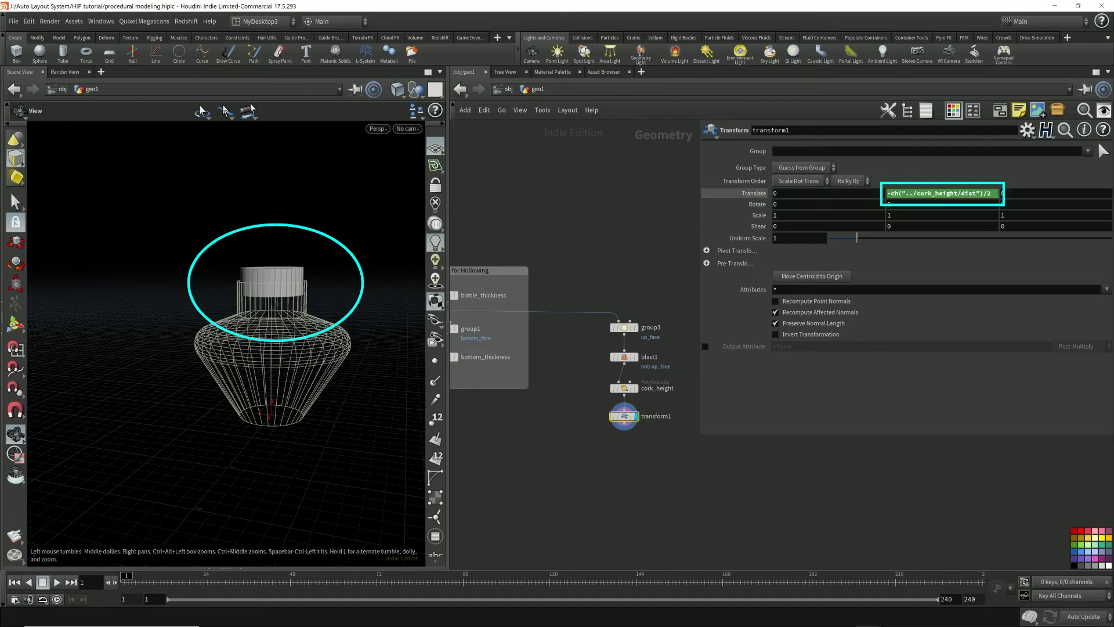
click(635, 388)
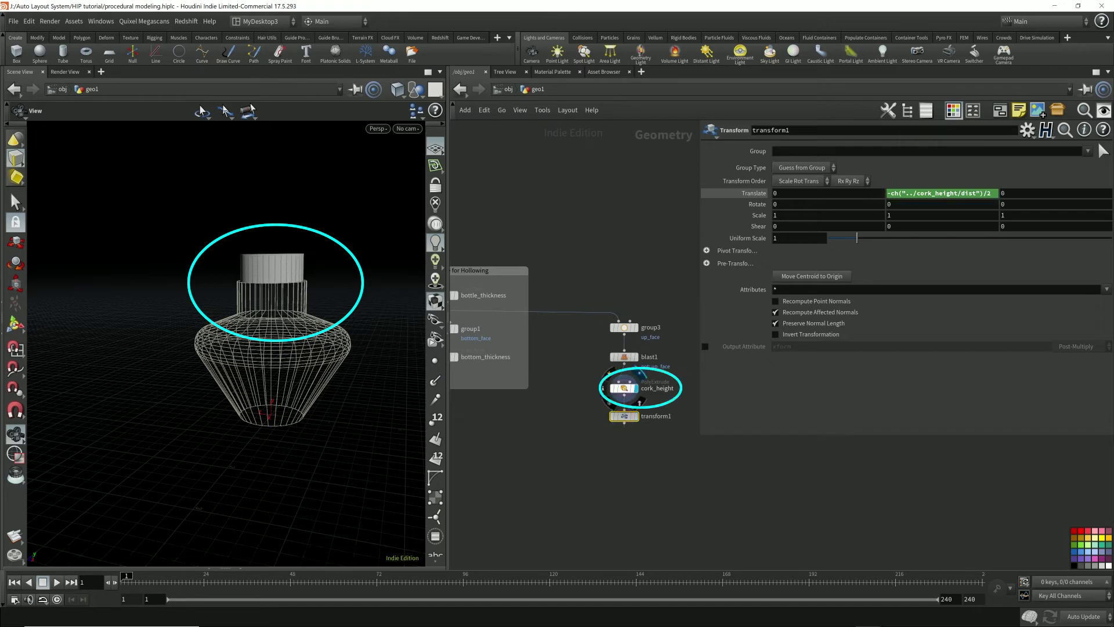
click(632, 416)
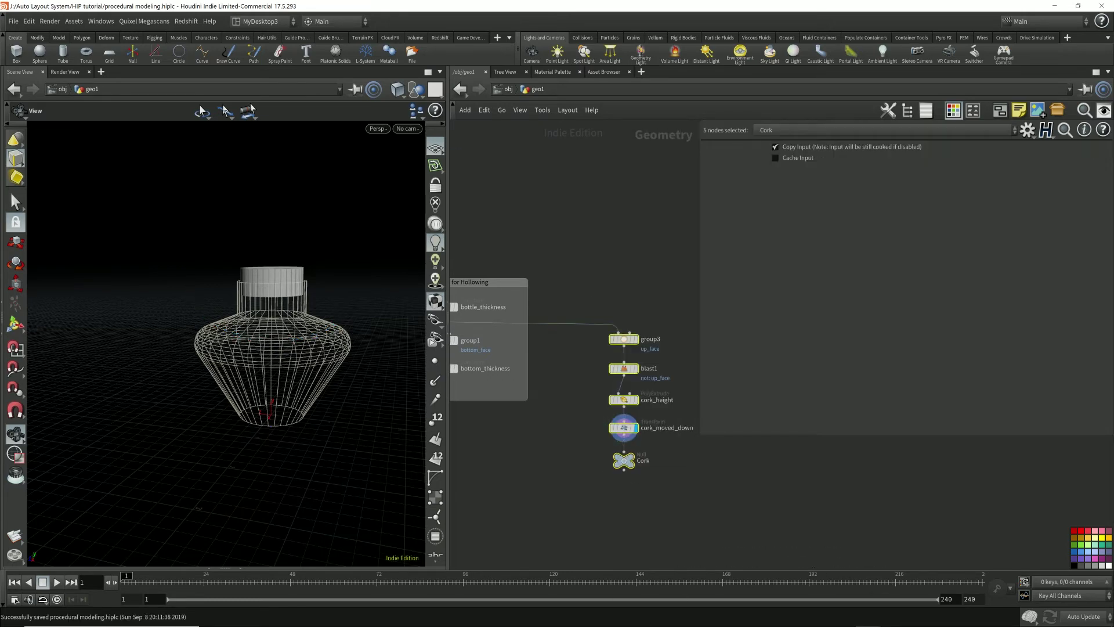
Enclose the five cork nodes in a network box titled Cork.
key(shift+o)
text(Cork)
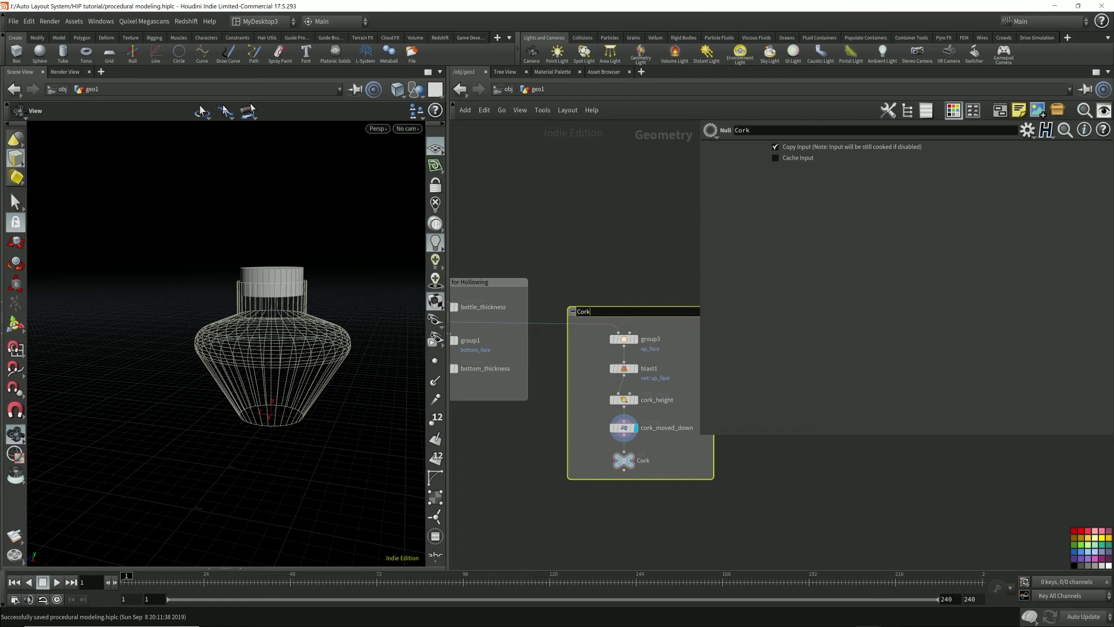
click(597, 511)
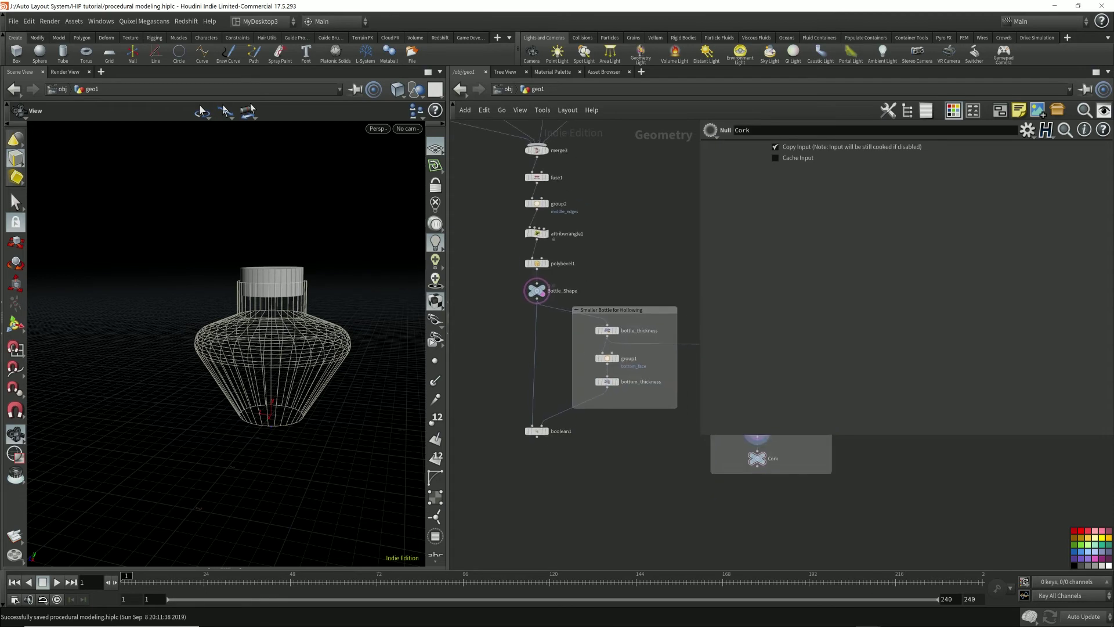
Add a Merge node below boolean1, wire boolean1 and the Cork null into it, and check the combined bottle.
key(Tab)
text(merge)
key(Return)
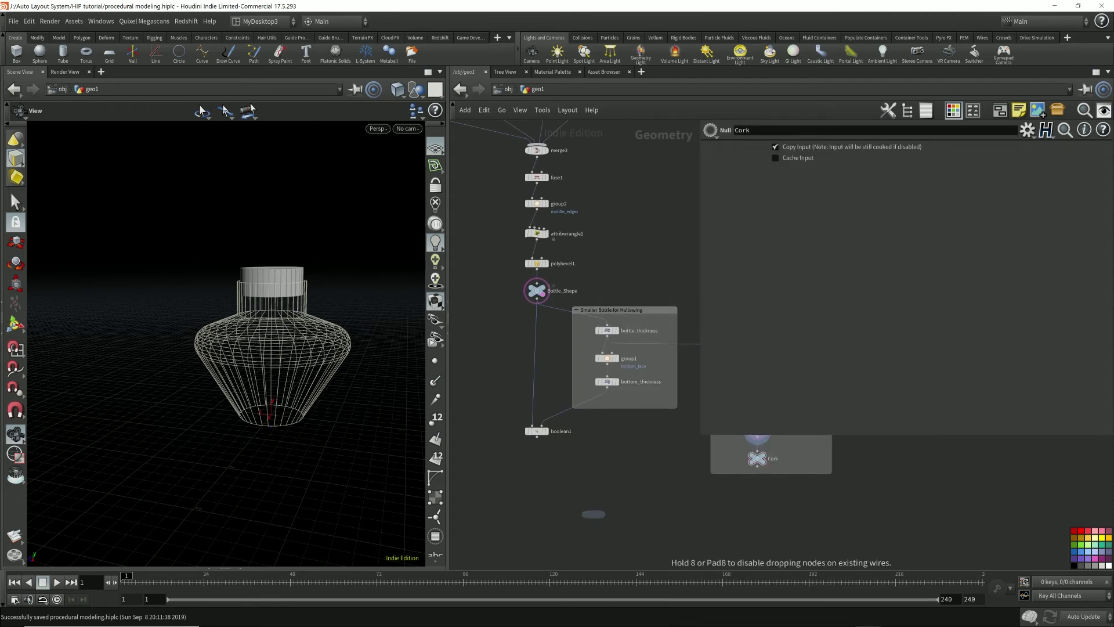
click(547, 546)
drag(537, 437, 548, 538)
drag(758, 466, 548, 539)
click(557, 546)
drag(547, 546, 537, 535)
drag(262, 337, 290, 363)
Add a Null node named OUT under the Merge node and display it.
middle_drag(632, 481, 631, 453)
key(Tab)
text(nu)
key(Return)
click(542, 522)
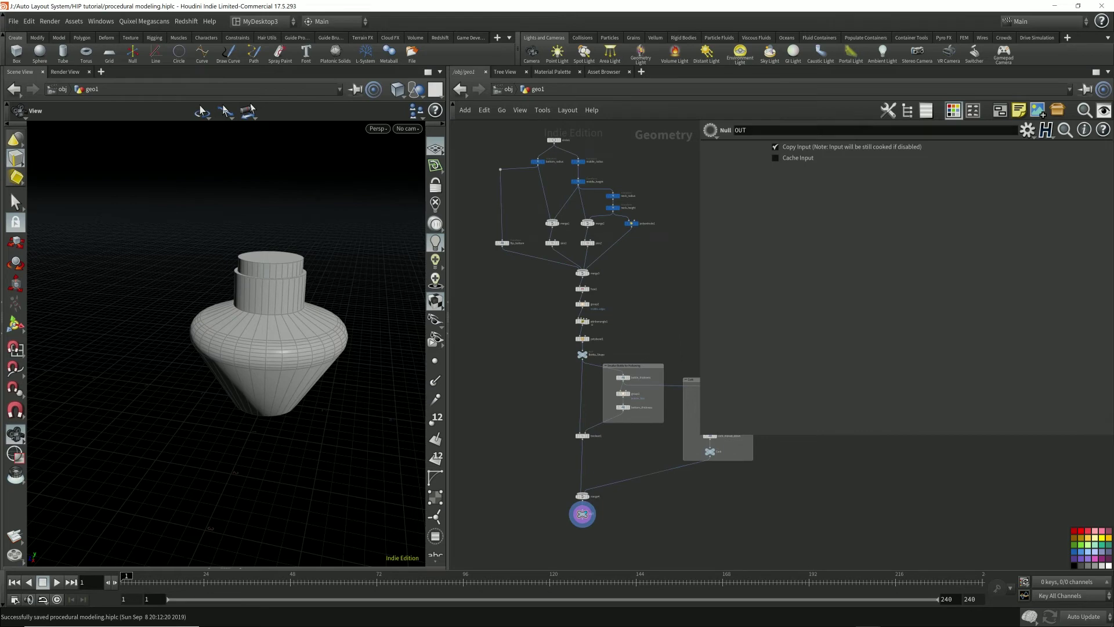
Go up to object level and set geo1's Bottom Radius to 0.3 and Middle Radius to 1.1.
key(u)
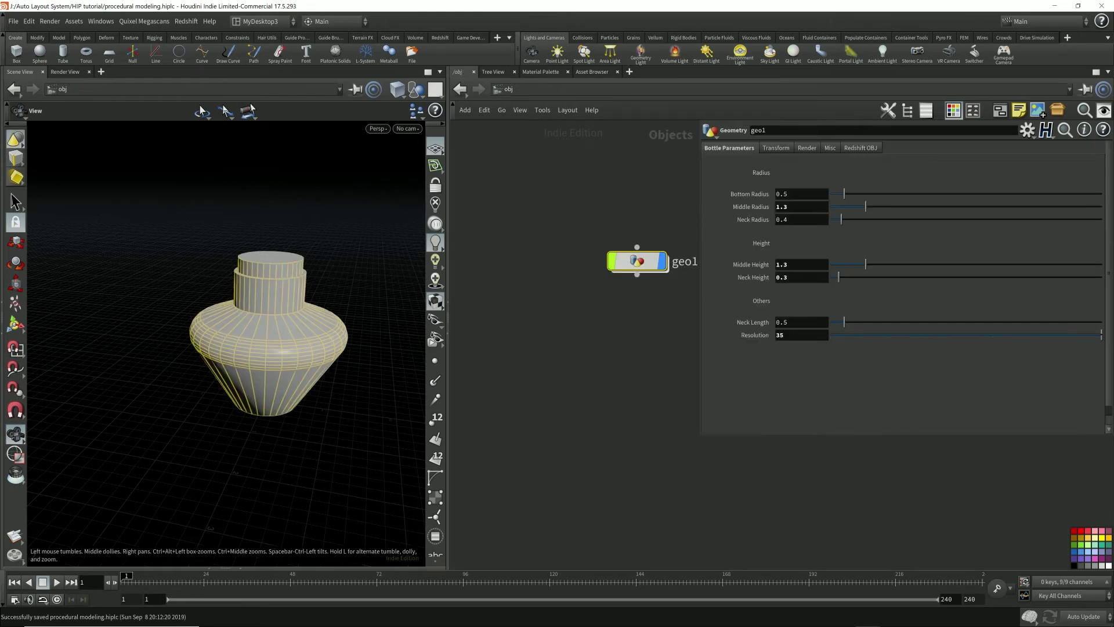
key(h)
drag(227, 344, 231, 321)
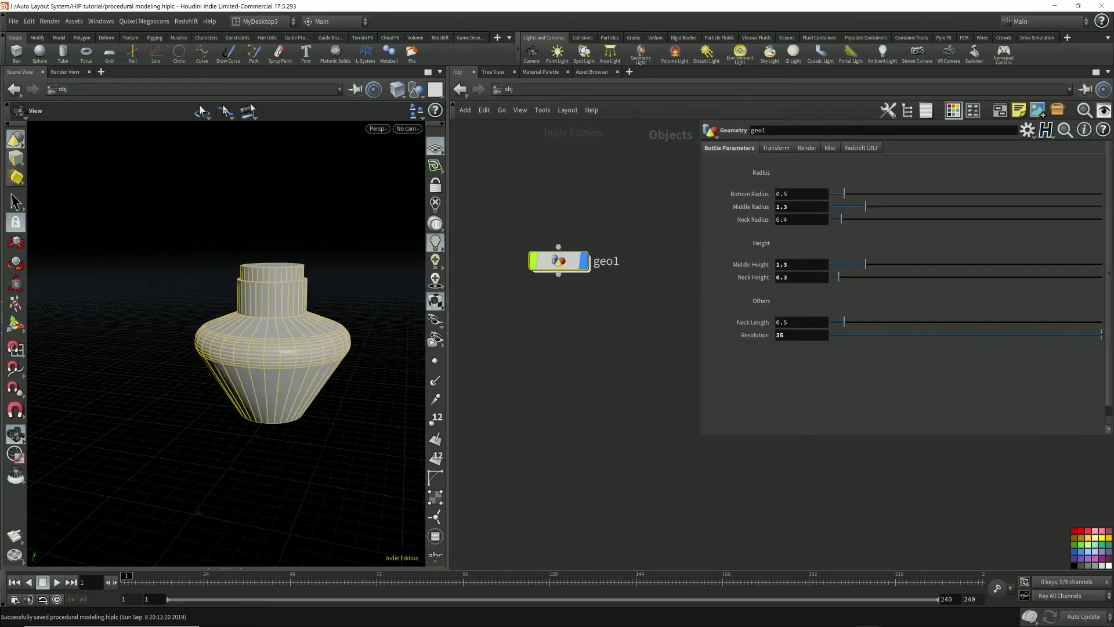
click(790, 193)
scroll(790, 193, down, 1)
scroll(790, 194, down, 1)
scroll(790, 194, up, 3)
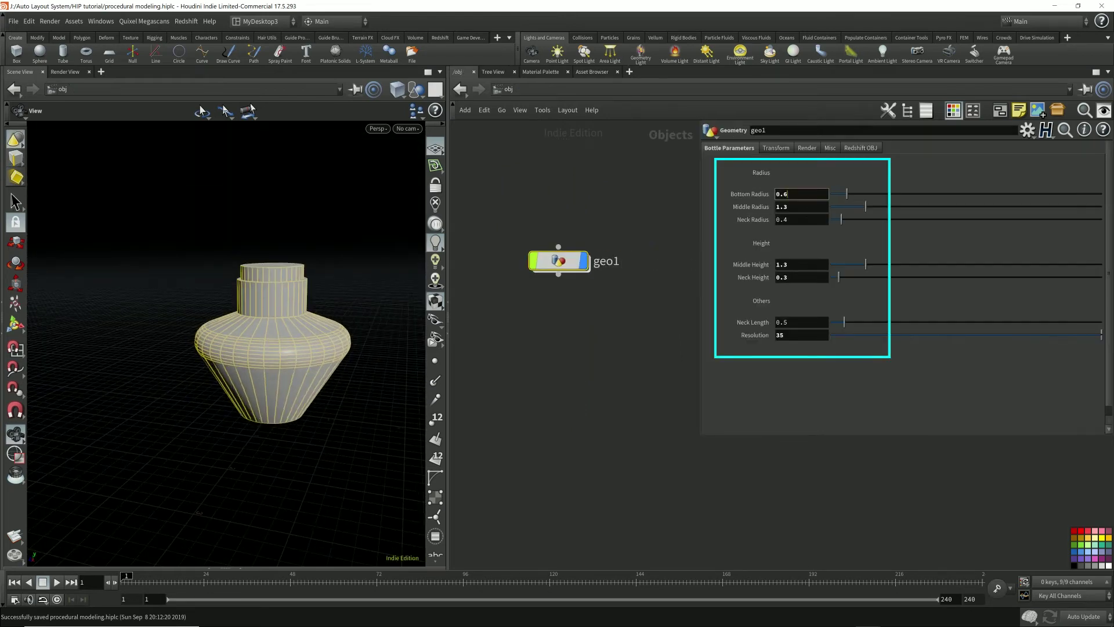
scroll(791, 194, down, 3)
click(790, 206)
key(BackSpace)
text(1)
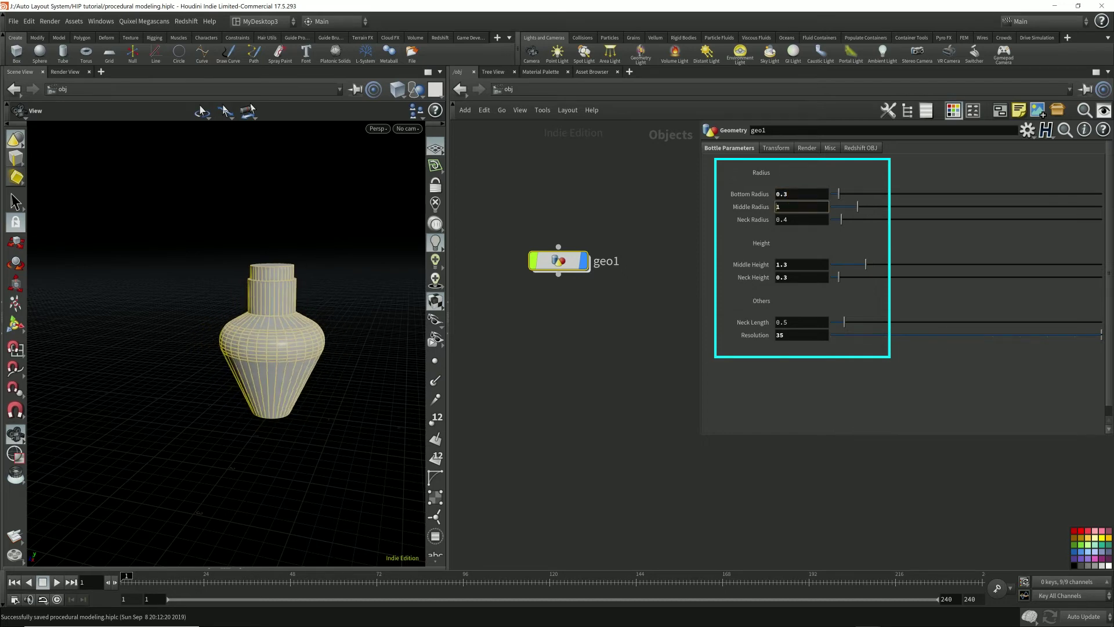
Test geo1's Neck Radius by lowering it to -0.1 and raising it again.
key(Tab)
key(BackSpace)
text(3)
key(BackSpace)
text(2)
key(Down)
key(Down)
key(Down)
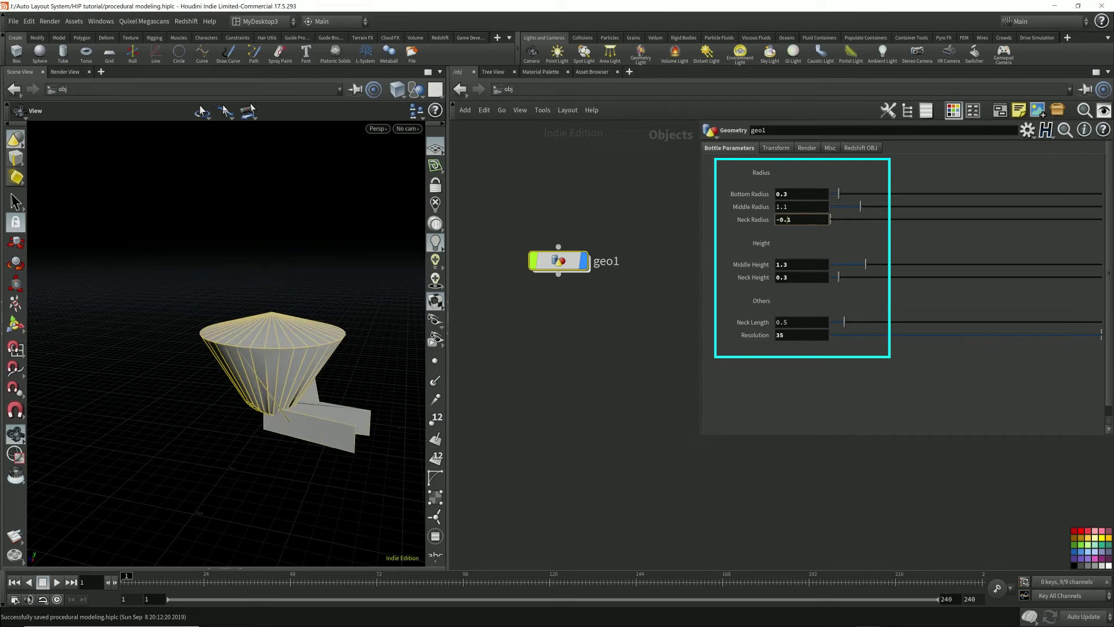
key(Up)
key(Up)
key(Up)
key(Up)
Vary geo1's Middle Height, Neck Height, Neck Length and Resolution to test the bottle's shape.
key(Tab)
key(Up)
key(Up)
key(Up)
key(Up)
key(Tab)
key(Down)
key(Tab)
key(Down)
key(Tab)
key(Up)
key(Up)
key(Up)
key(Up)
mouse_move(233, 290)
mouse_down()
mouse_move(241, 360)
mouse_move(247, 240)
mouse_move(258, 325)
mouse_move(240, 351)
mouse_move(247, 319)
mouse_up()
Inside geo1, add a Switch node and insert it between merge4 and the OUT null.
double_click(558, 261)
scroll(617, 522, up, 4)
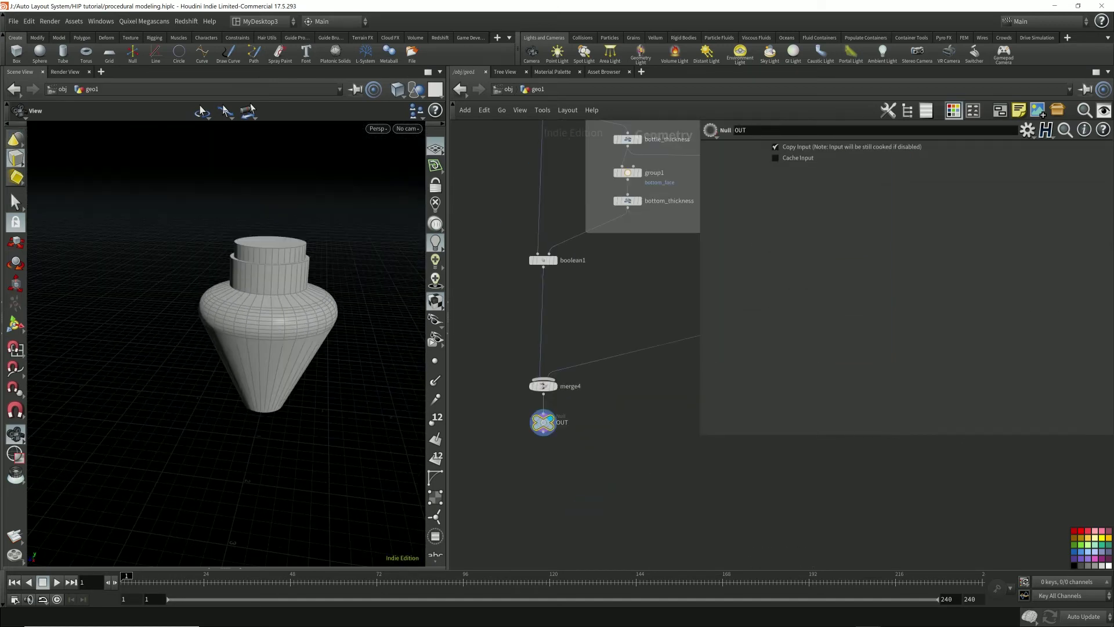
drag(700, 434, 902, 422)
middle_drag(685, 325, 684, 363)
key(Tab)
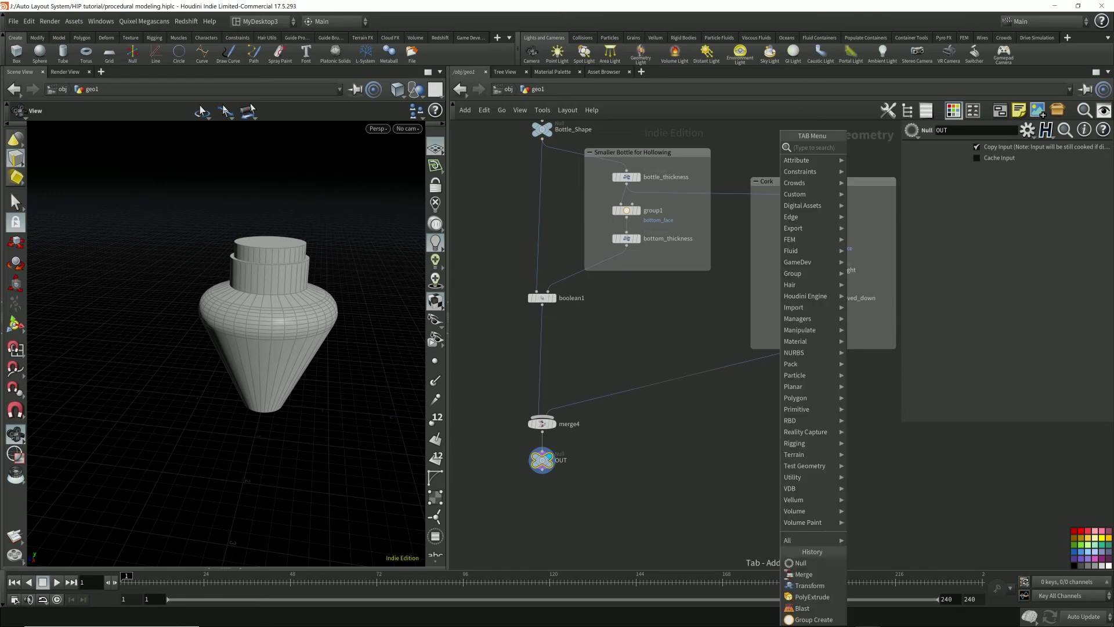
text(switch)
key(Return)
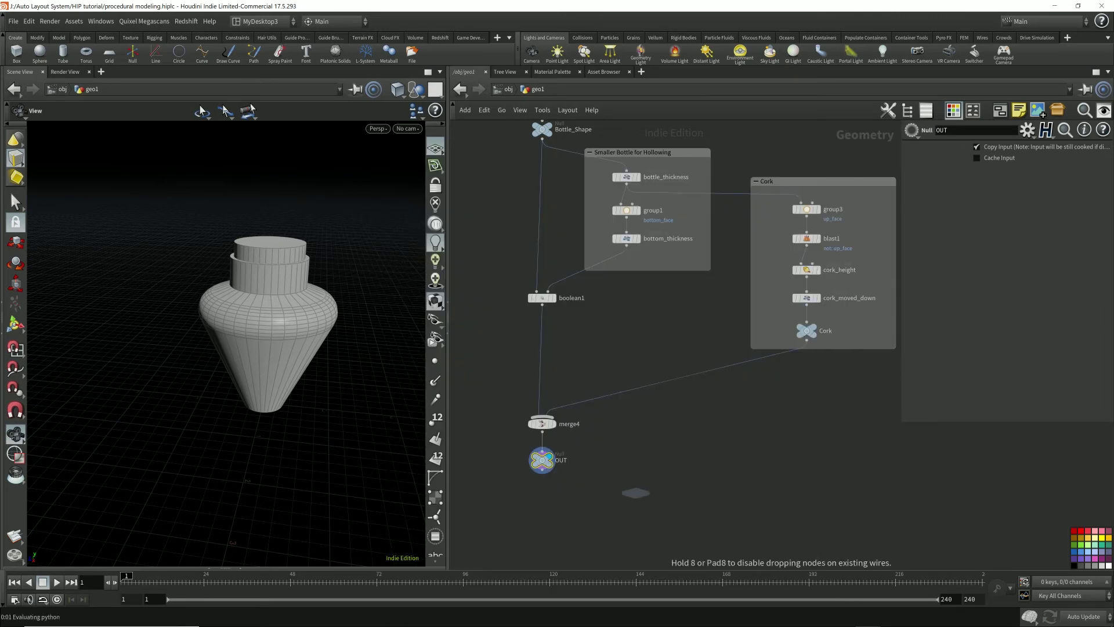
click(624, 423)
drag(542, 460, 542, 528)
drag(624, 424, 542, 476)
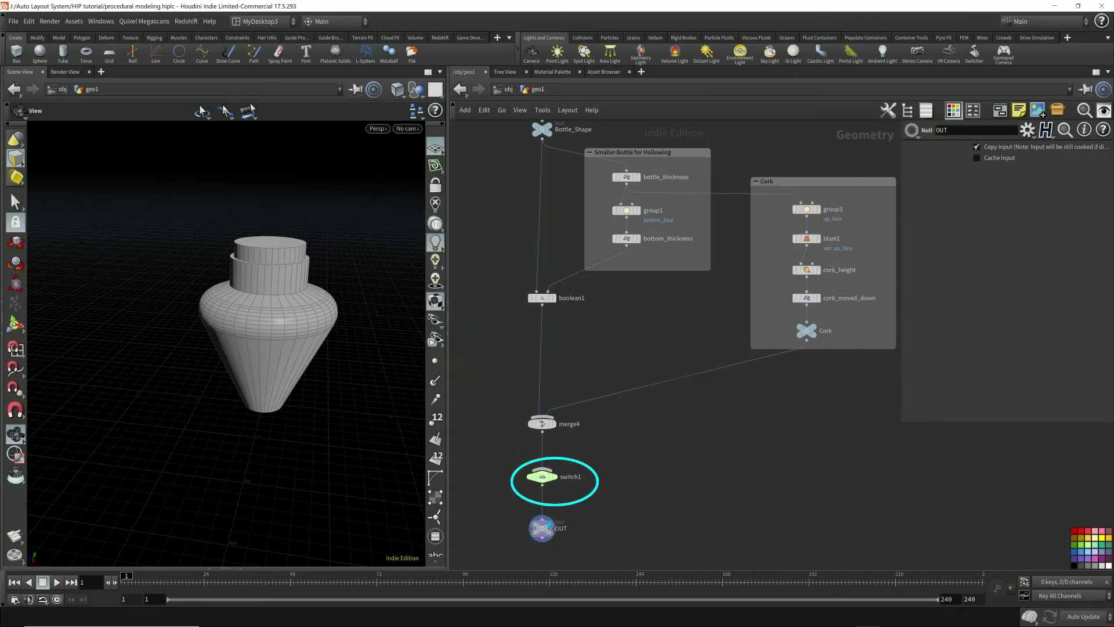
Wire boolean1 into switch1 as its second input and move merge4 aside from the direct wire.
drag(543, 424, 578, 417)
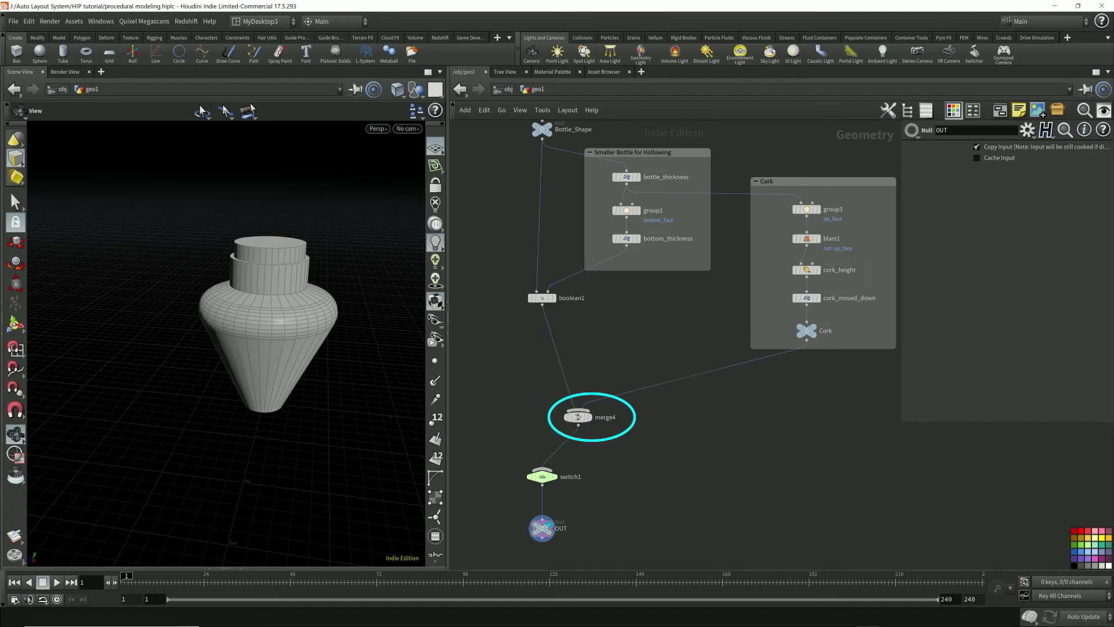
drag(543, 305, 542, 471)
click(542, 477)
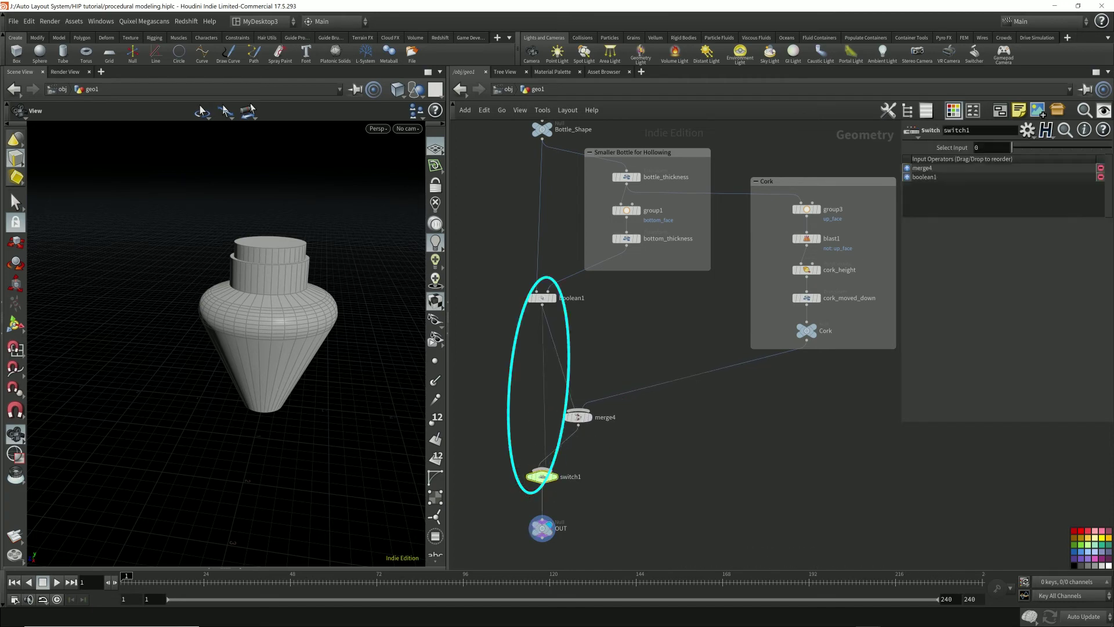
drag(578, 416, 498, 421)
Try Select Input 1 on switch1 and return it to 0.
double_click(977, 147)
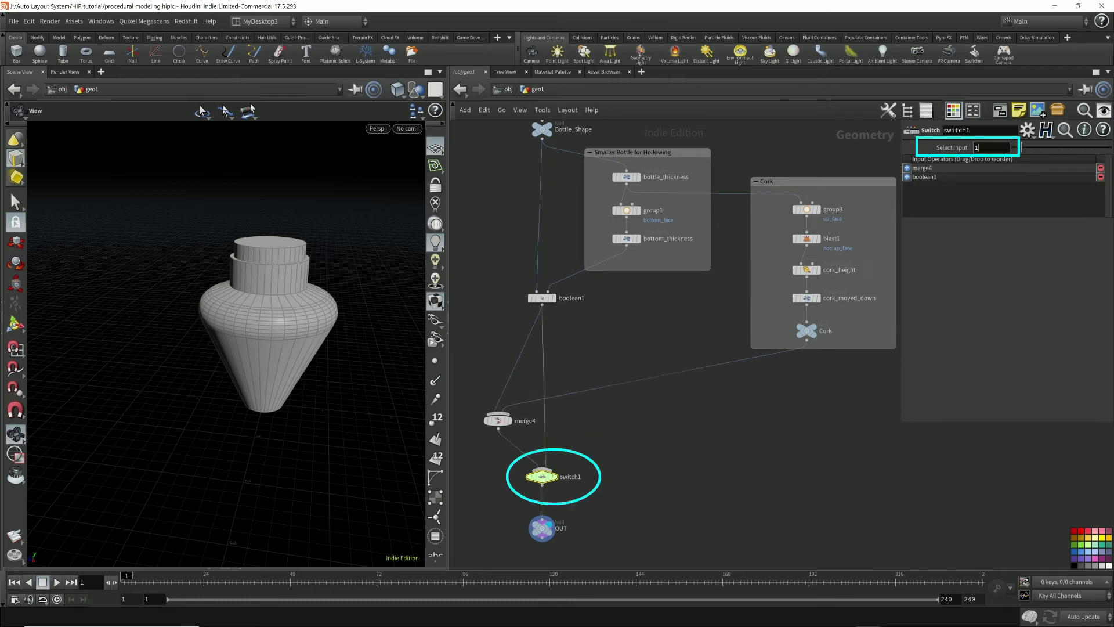
text(1)
key(Return)
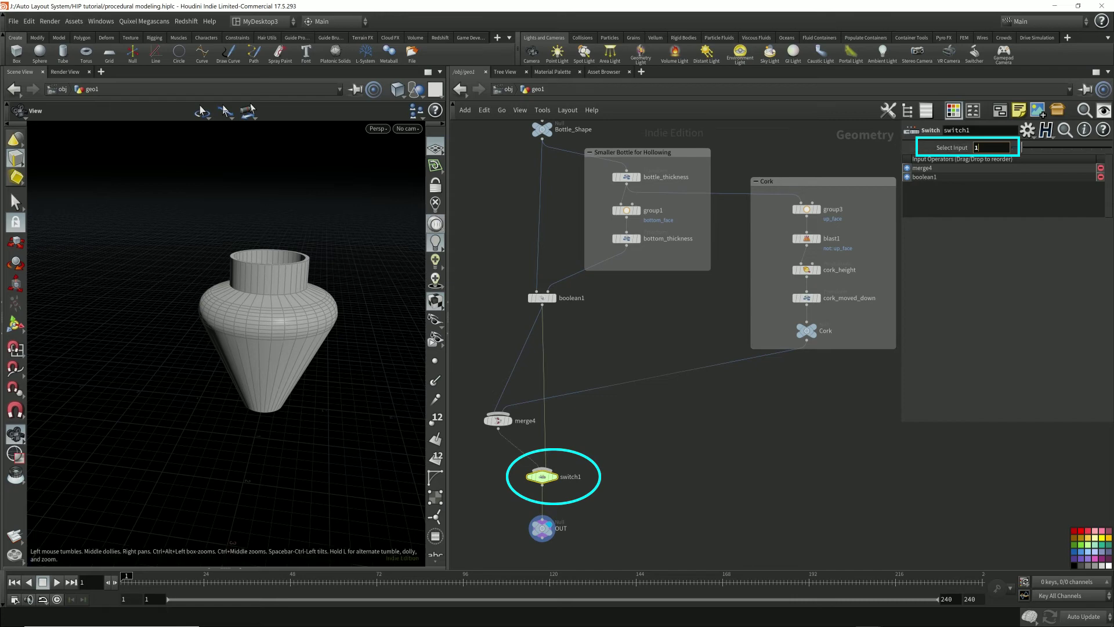
key(Down)
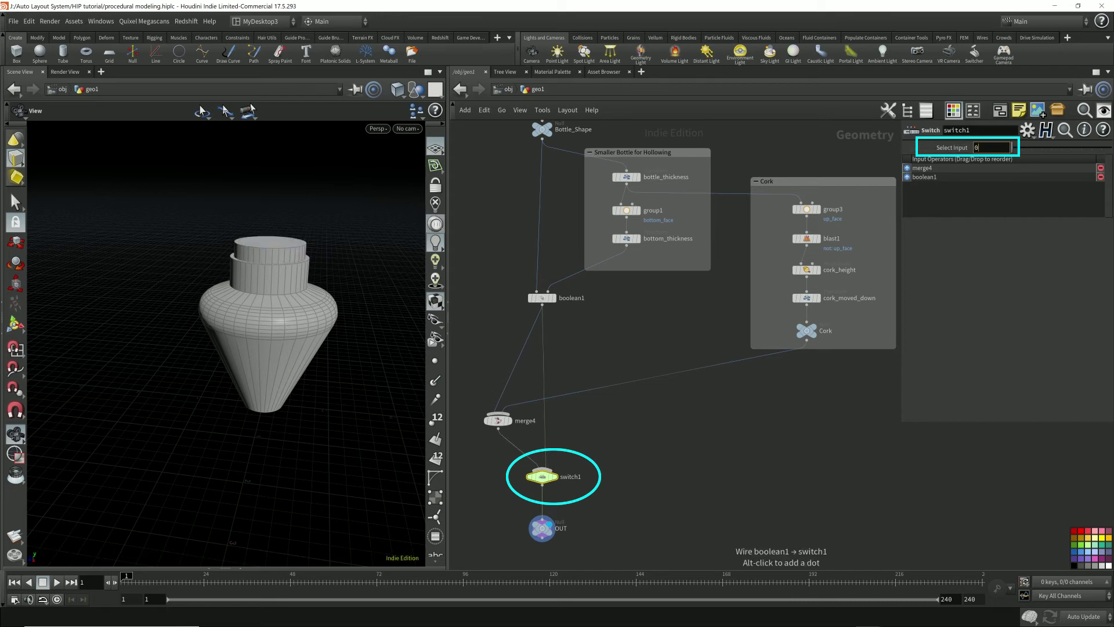
Insert a Null node between merge4 and switch1, then move it and merge4 aside together.
middle_drag(607, 433, 675, 428)
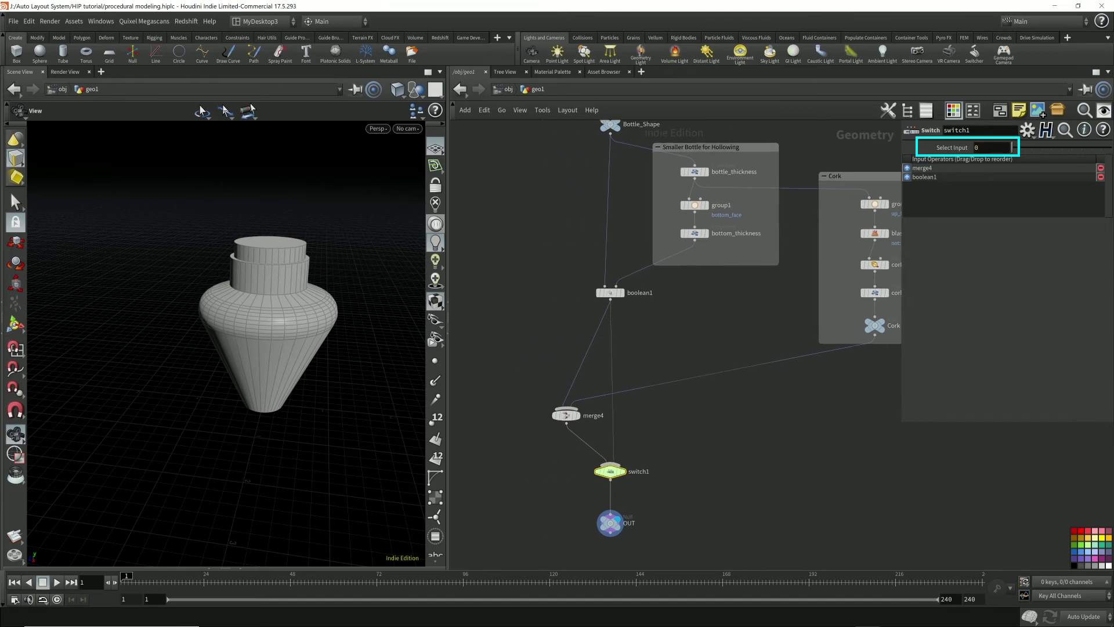
key(Tab)
text(null)
key(Return)
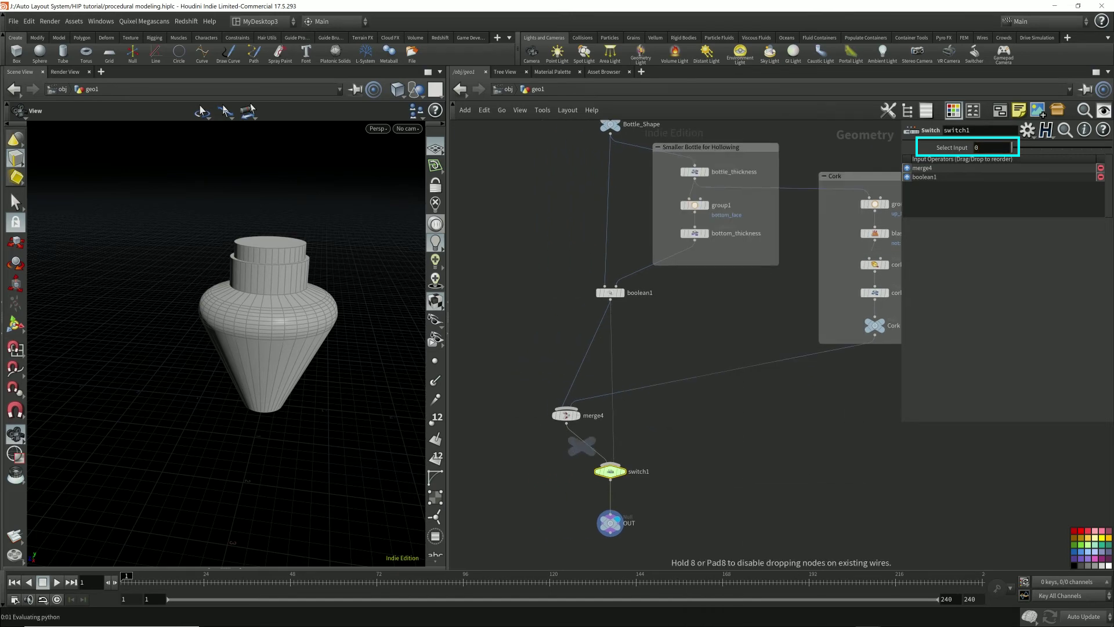
click(568, 450)
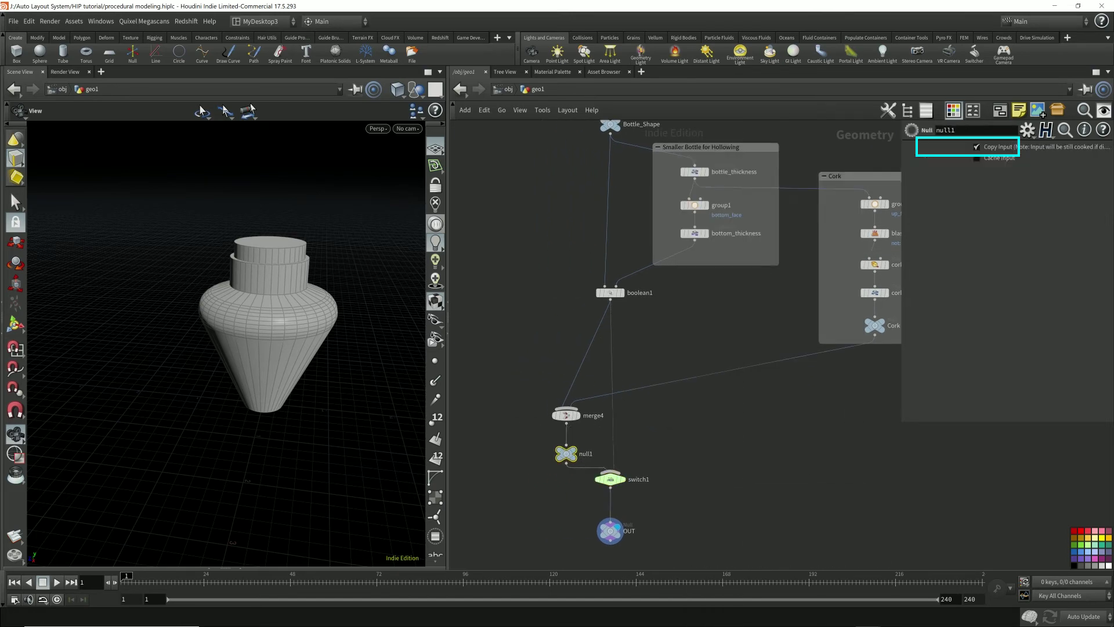
shift+click(566, 416)
drag(566, 416, 525, 401)
Rename the null below merge4 as switch_0 and place a copy, switch_1, on the wire from boolean1 to switch1.
double_click(544, 439)
text(switch_0)
key(Return)
alt+drag(524, 439, 610, 439)
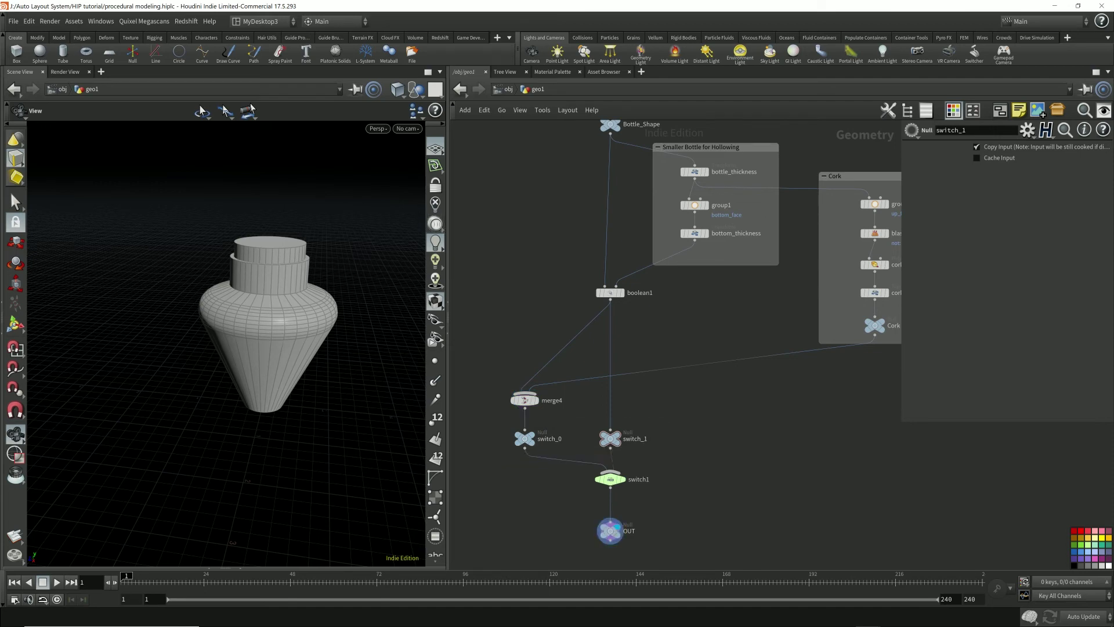
Go up to the object level and open the Edit Parameter Interface window for geo1.
mouse_move(255, 325)
mouse_down()
mouse_move(273, 371)
mouse_move(262, 327)
mouse_up()
key(u)
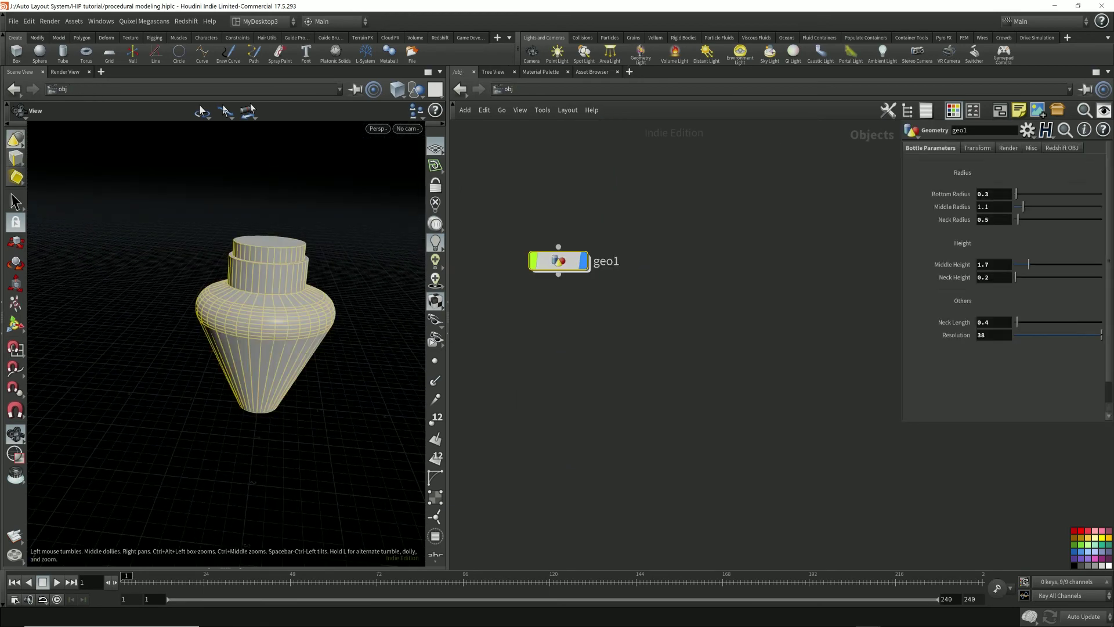
right_click(558, 260)
mouse_move(597, 306)
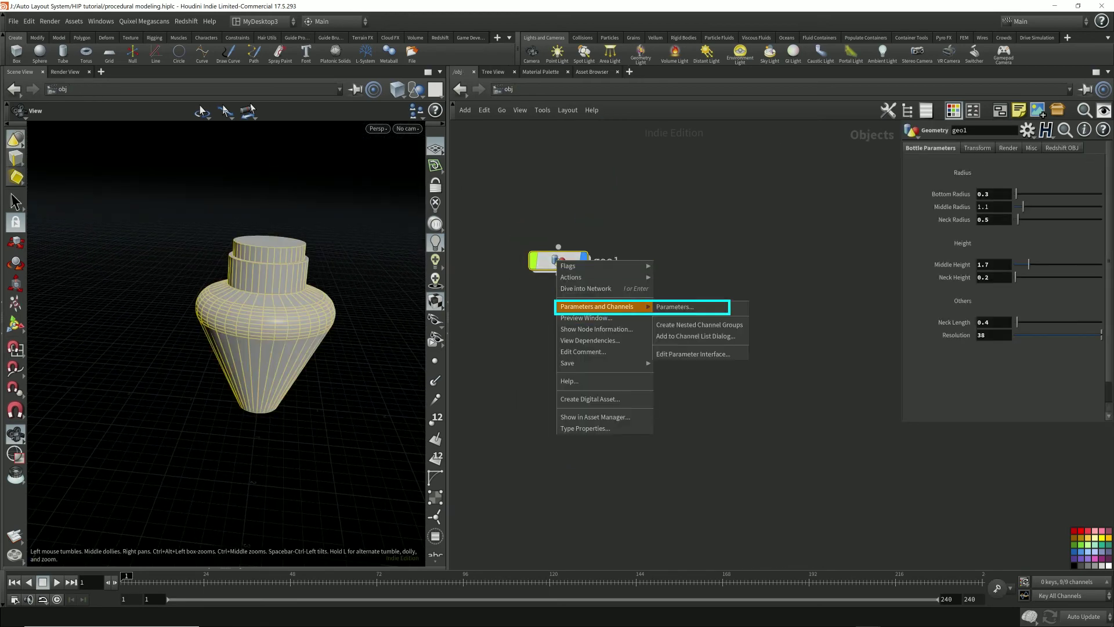
click(674, 307)
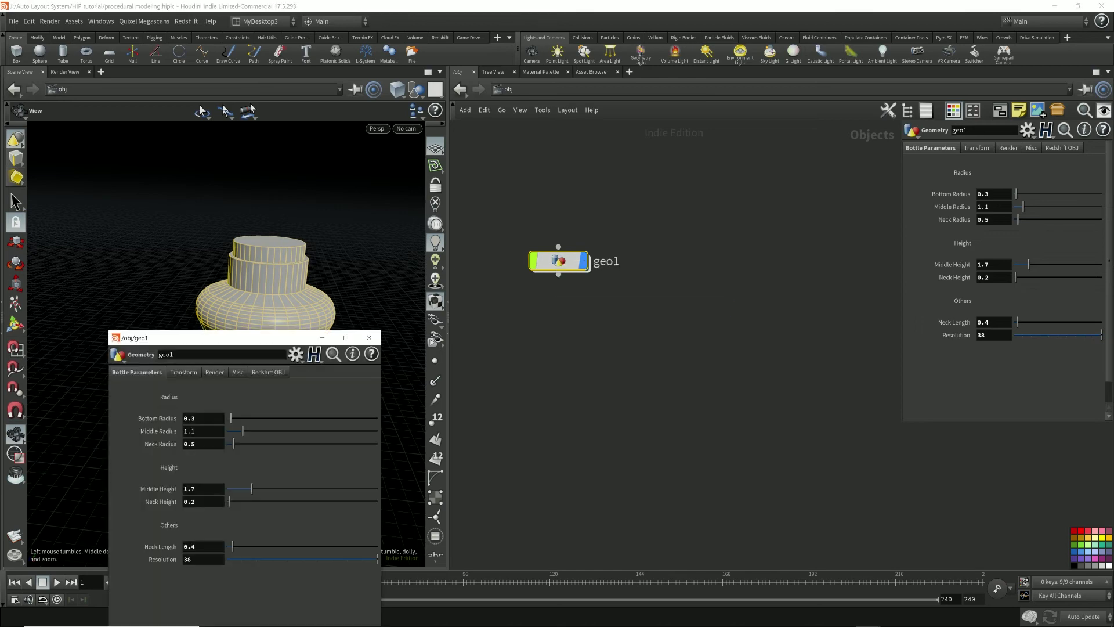
click(296, 354)
click(299, 370)
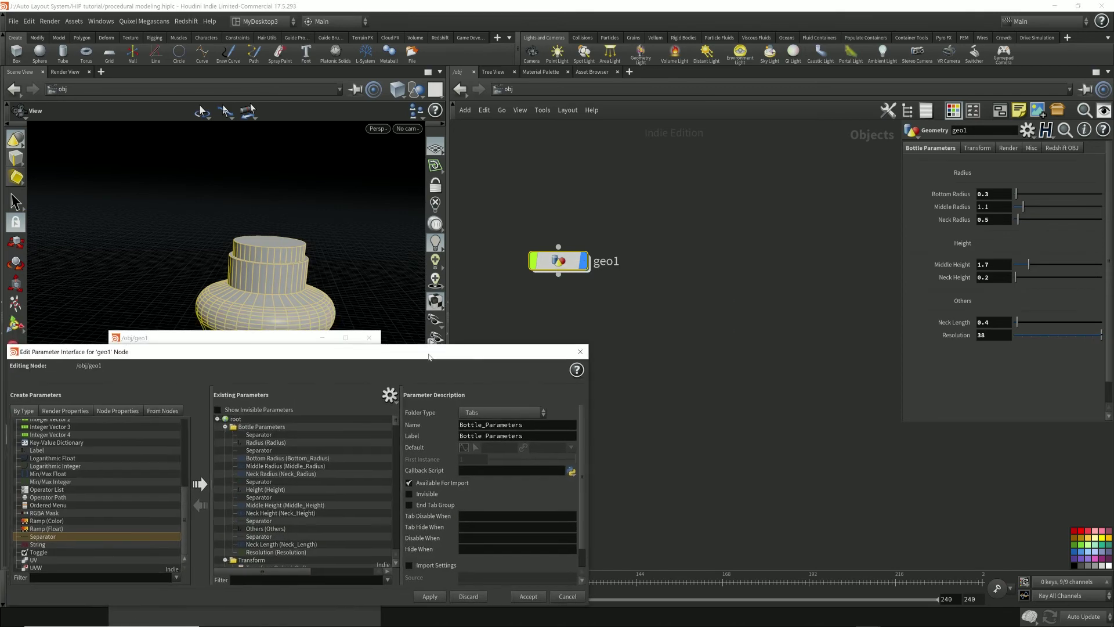
Add a Toggle parameter at the start of the Bottle Parameters folder, with name Hide_Cork and label Hide Cork.
click(40, 552)
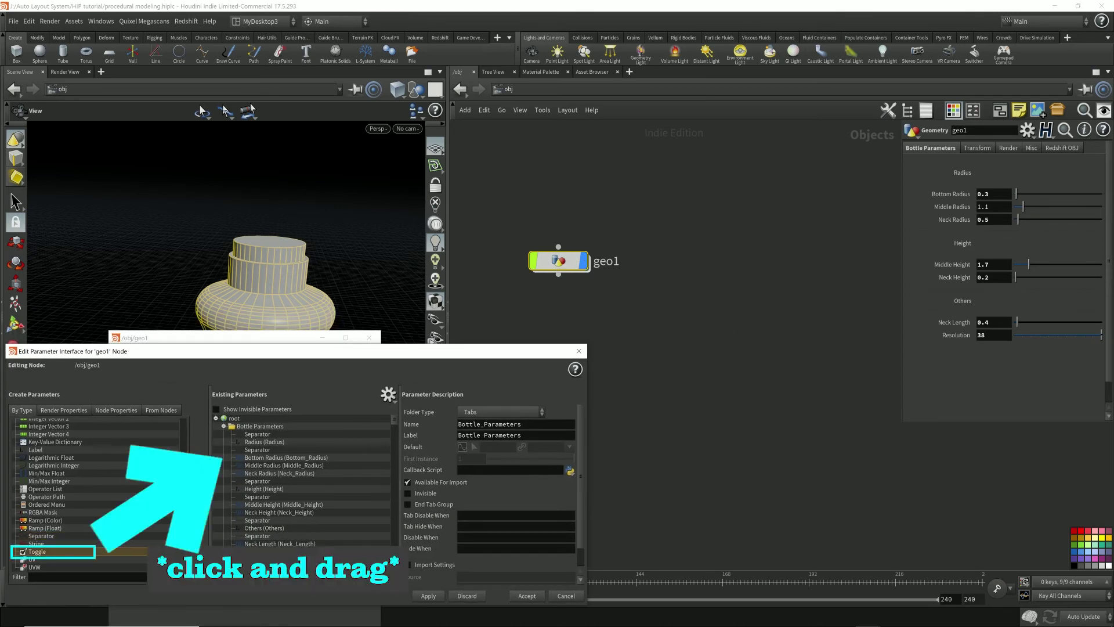
drag(37, 551, 278, 433)
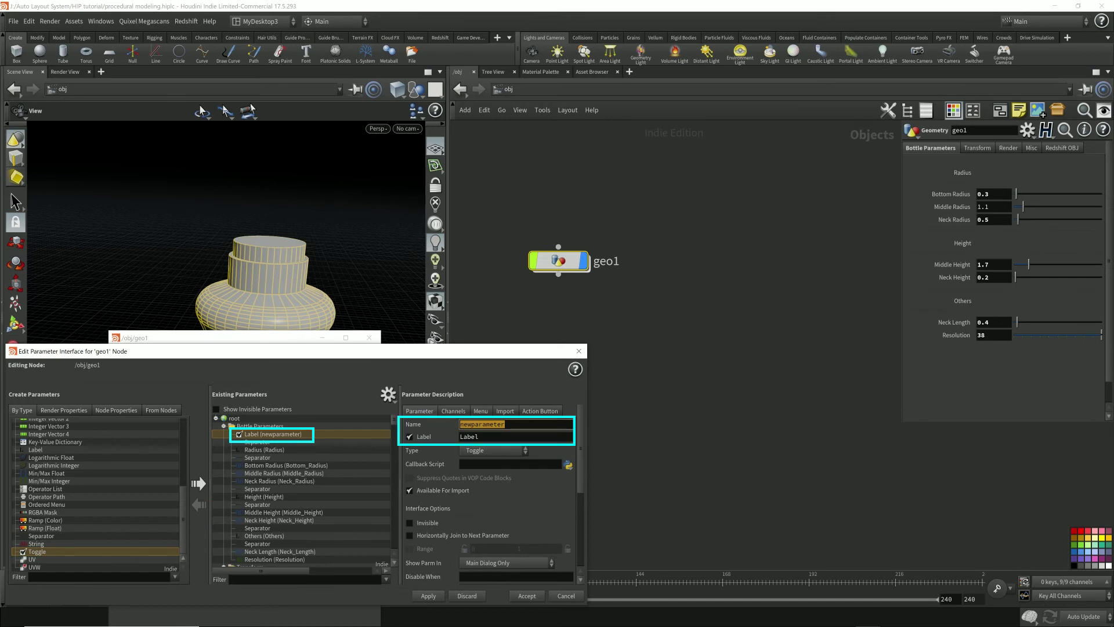
text(Hide_Cork)
key(Tab)
text(Hide Cork)
key(Return)
Link switch1's Select Input to the Hide Cork toggle's channel and accept the parameter interface changes.
click(453, 411)
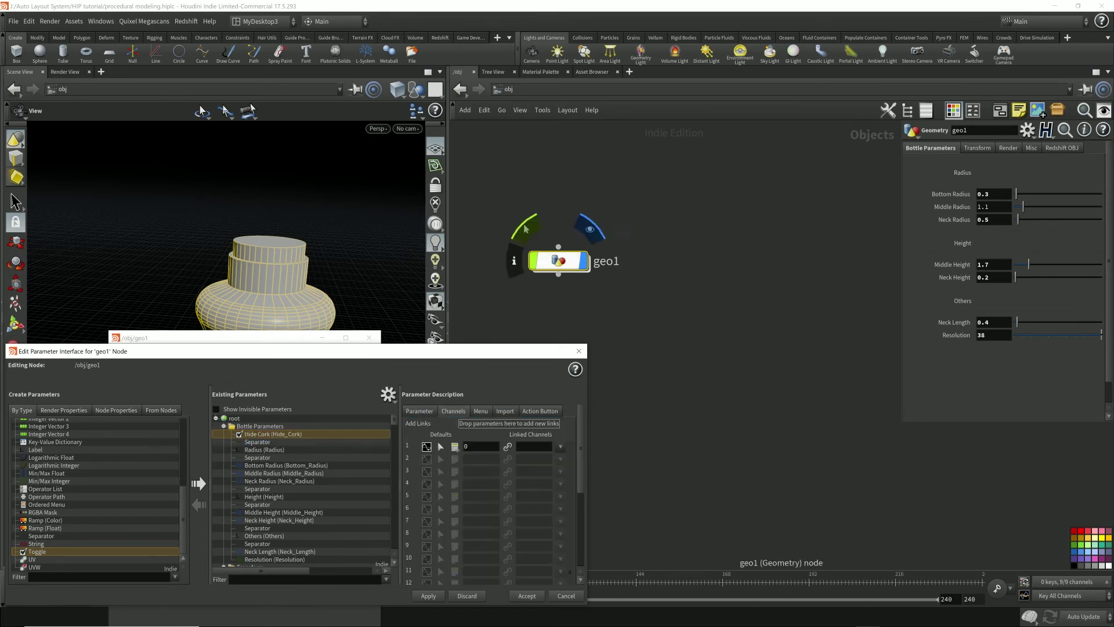
double_click(558, 261)
middle_drag(612, 471, 696, 446)
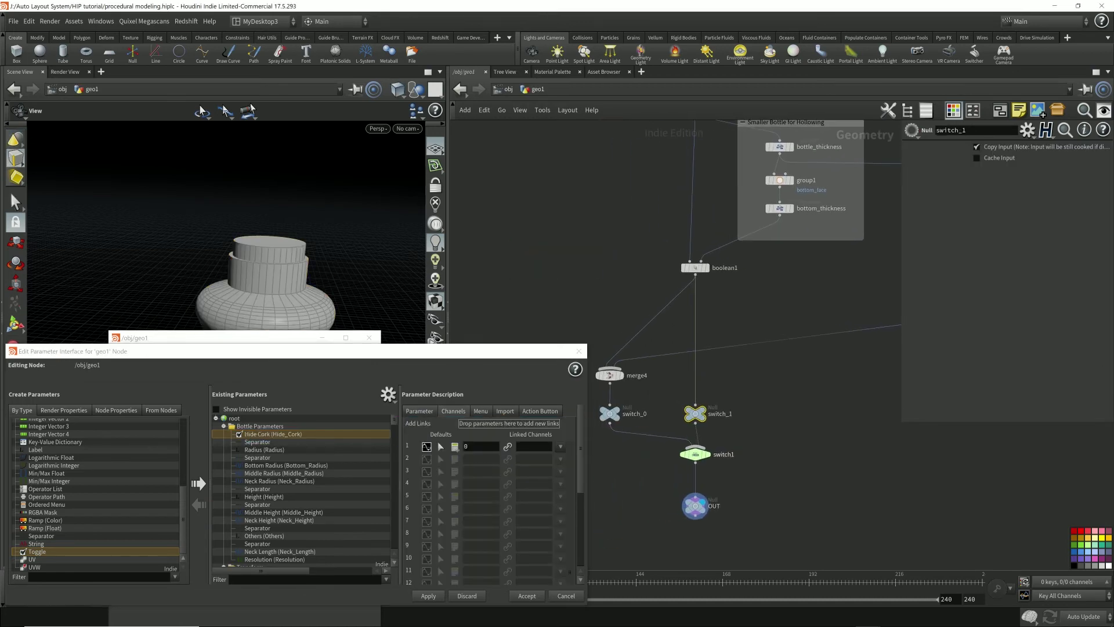
click(695, 454)
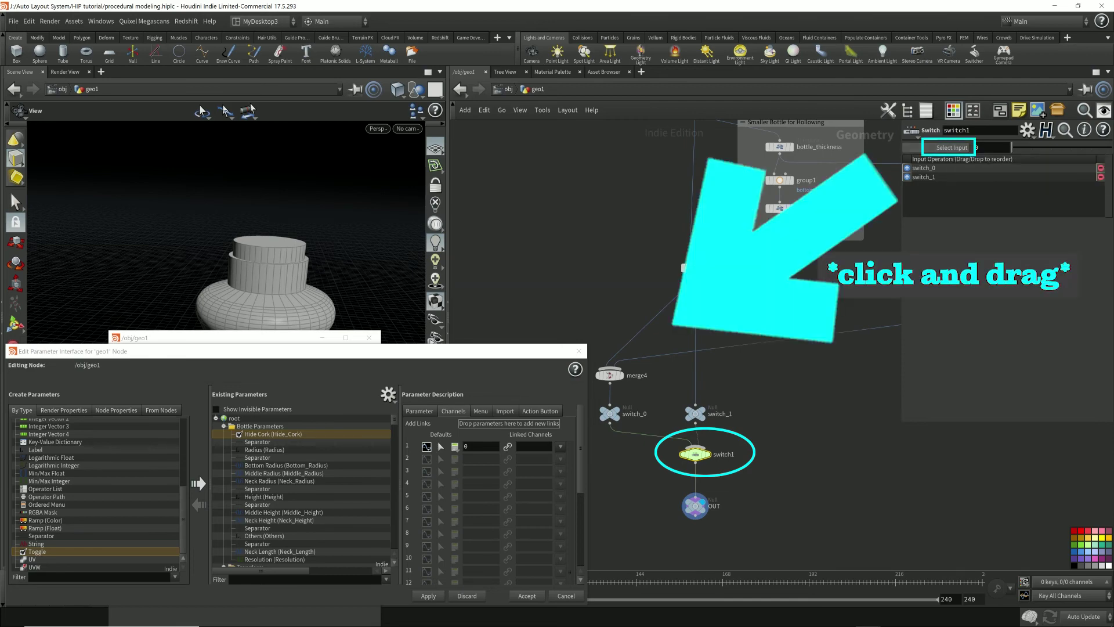
drag(952, 147, 509, 423)
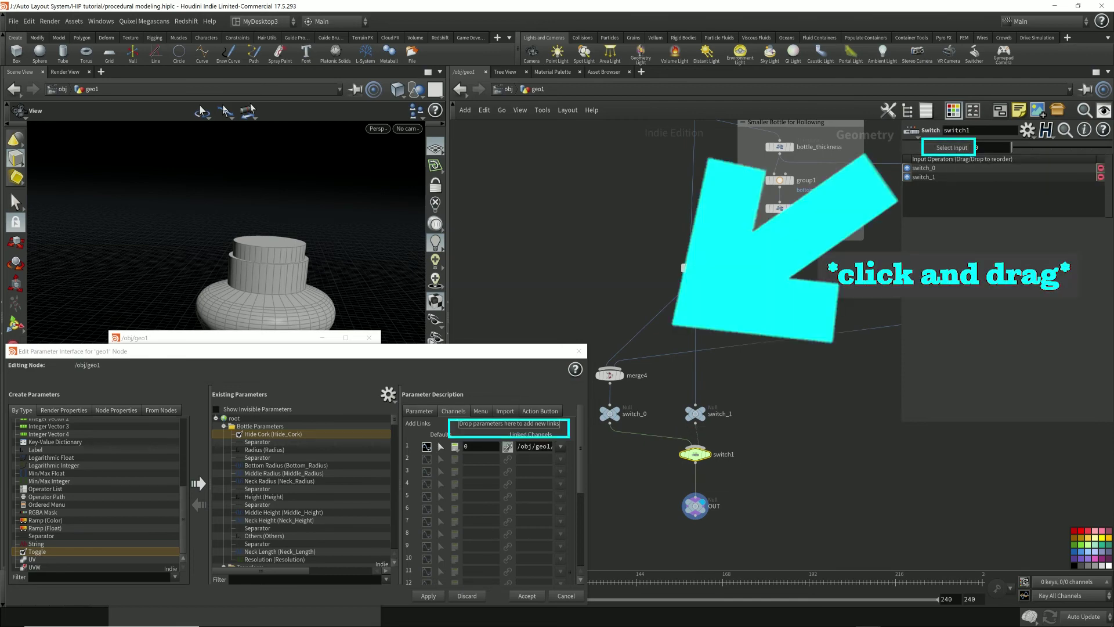
click(527, 596)
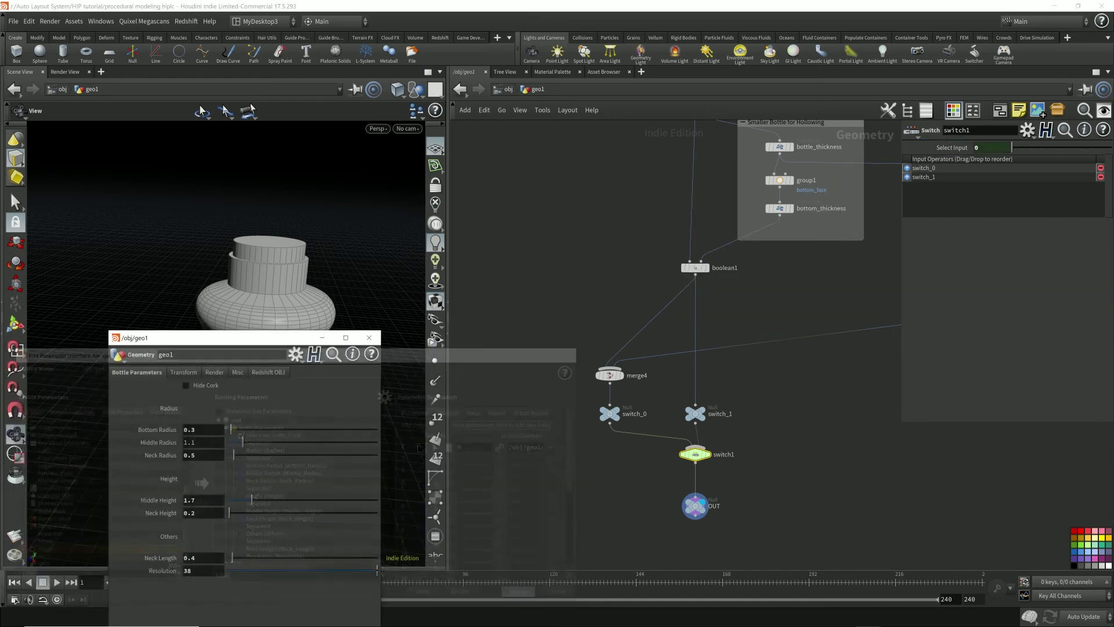
Turn on Hide Cork for geo1 and examine the bottle together with the switch_1 branch and the Cork nodes.
drag(260, 339, 484, 333)
click(411, 380)
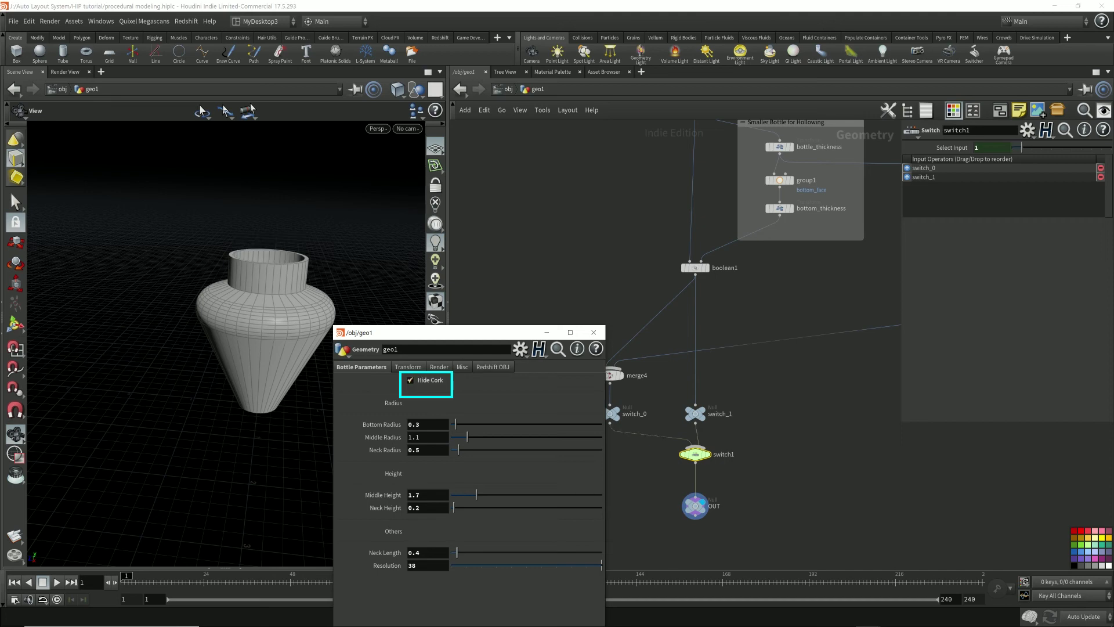
drag(453, 333, 402, 408)
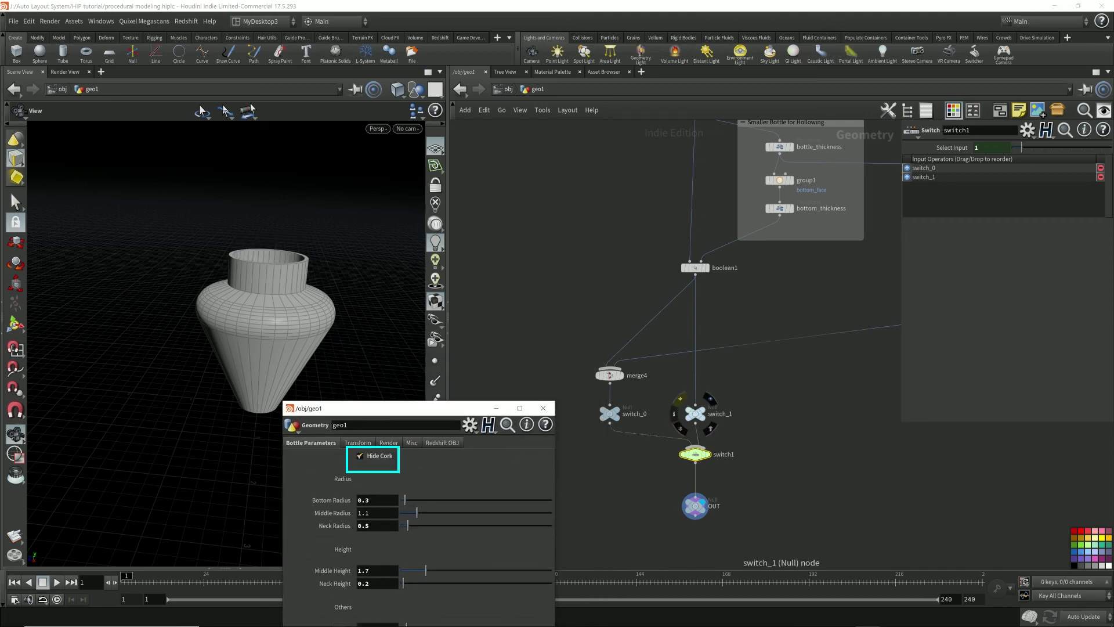
drag(745, 385, 682, 430)
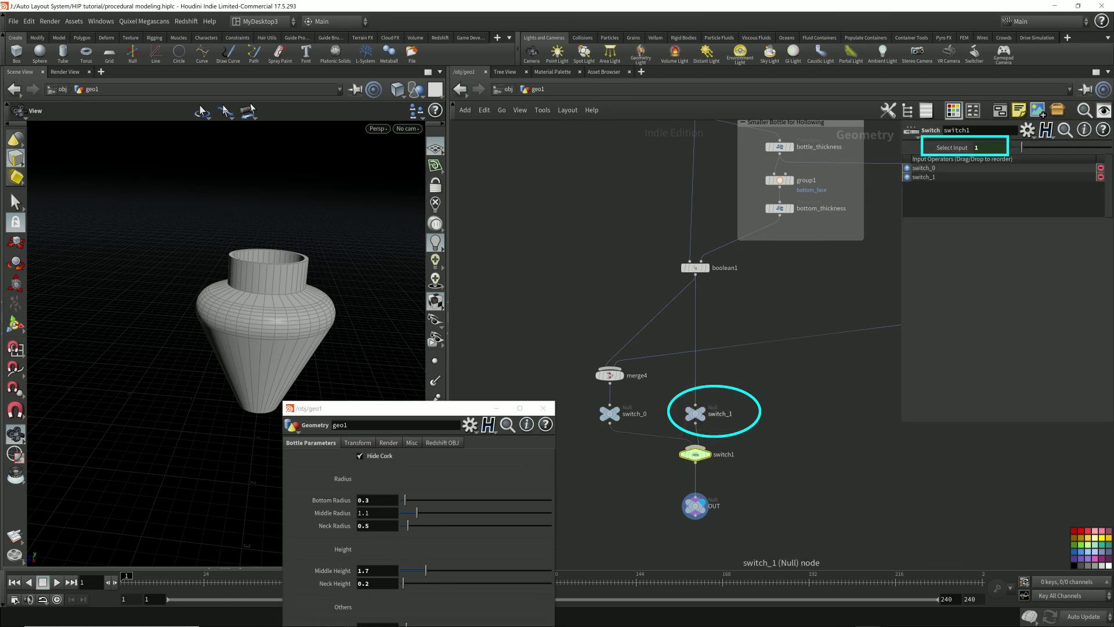
drag(743, 386, 680, 425)
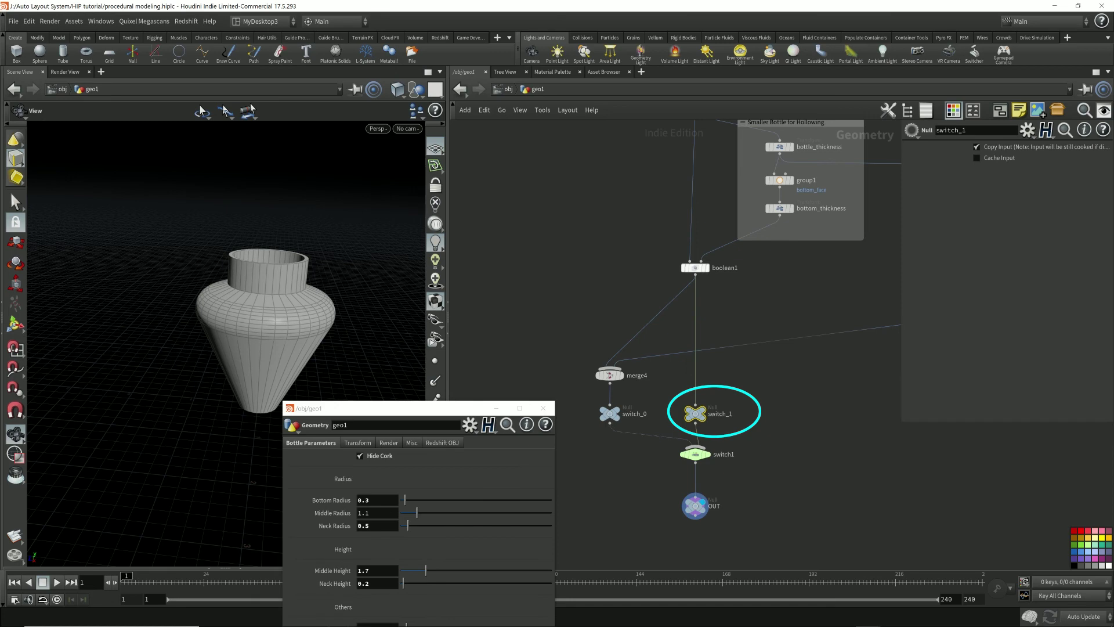
middle_drag(842, 319, 656, 318)
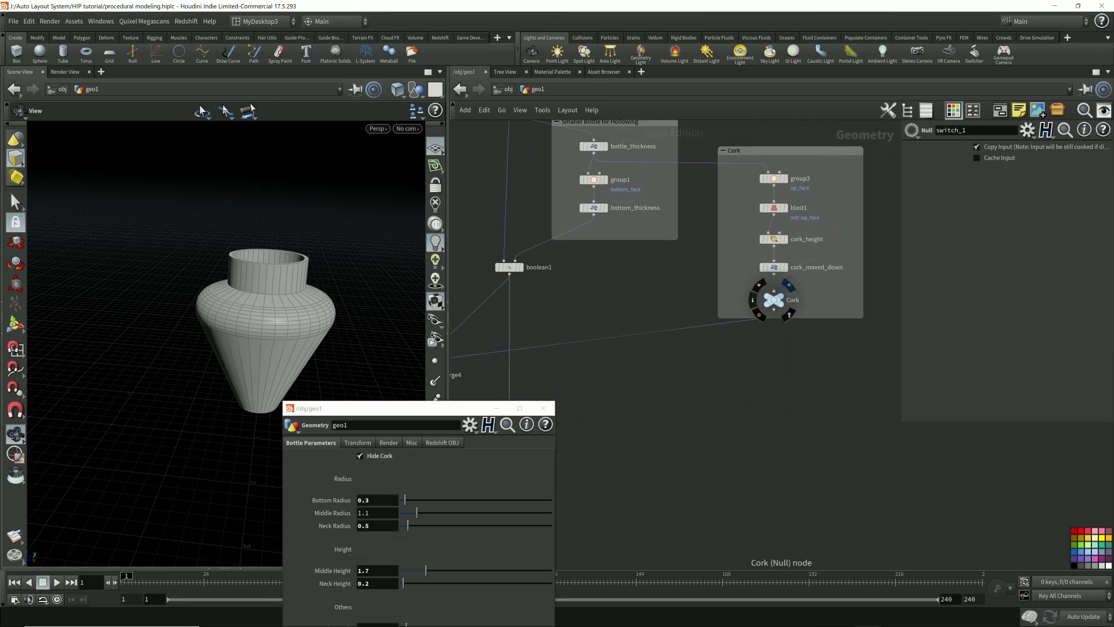
middle_drag(769, 302, 895, 309)
middle_drag(714, 314, 803, 318)
drag(232, 250, 235, 296)
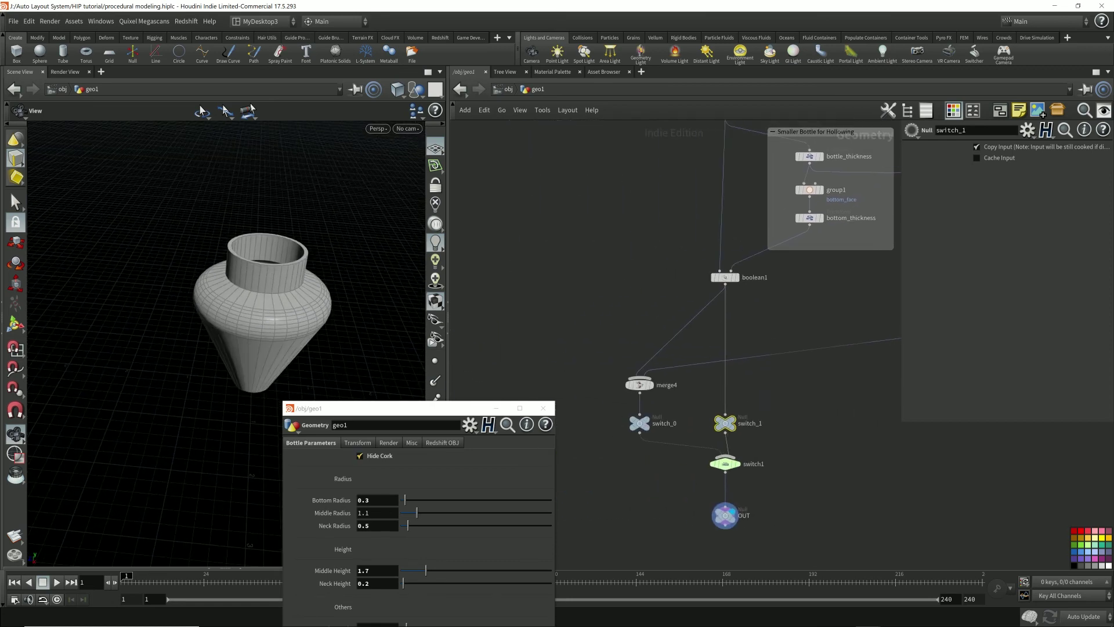
Turn off Hide Cork and check switch1's selected input against the switch_0 branch.
click(360, 456)
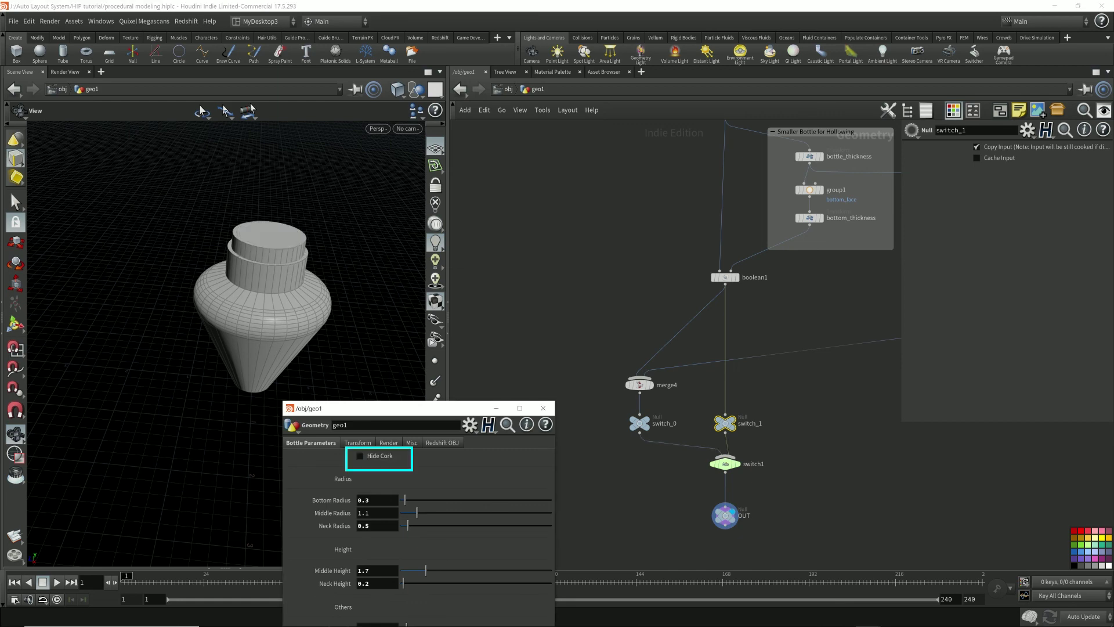
click(725, 465)
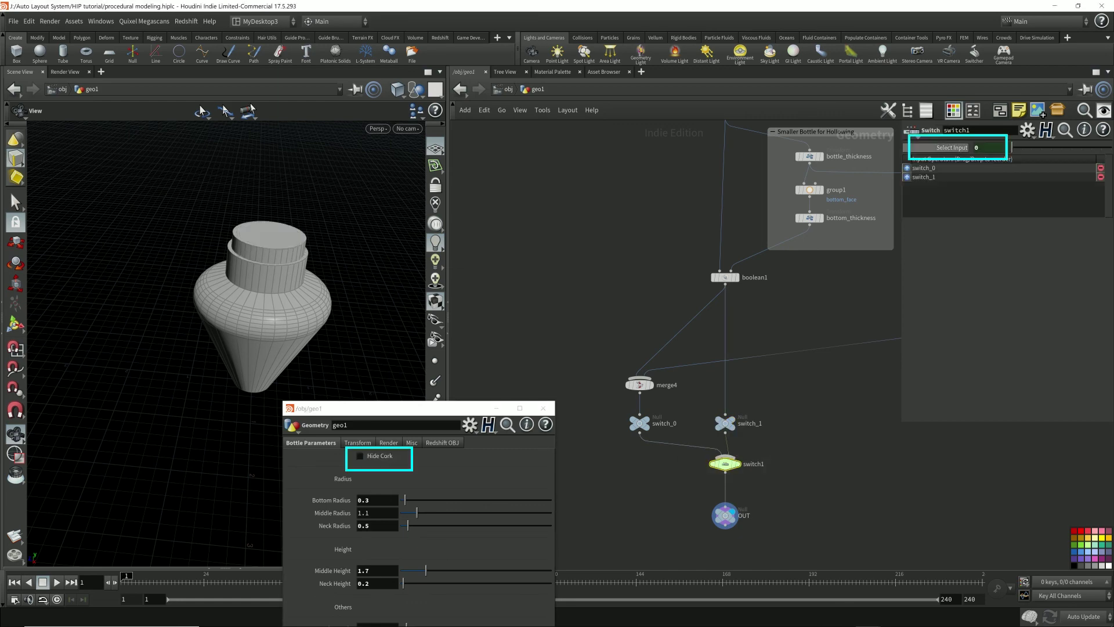
click(639, 423)
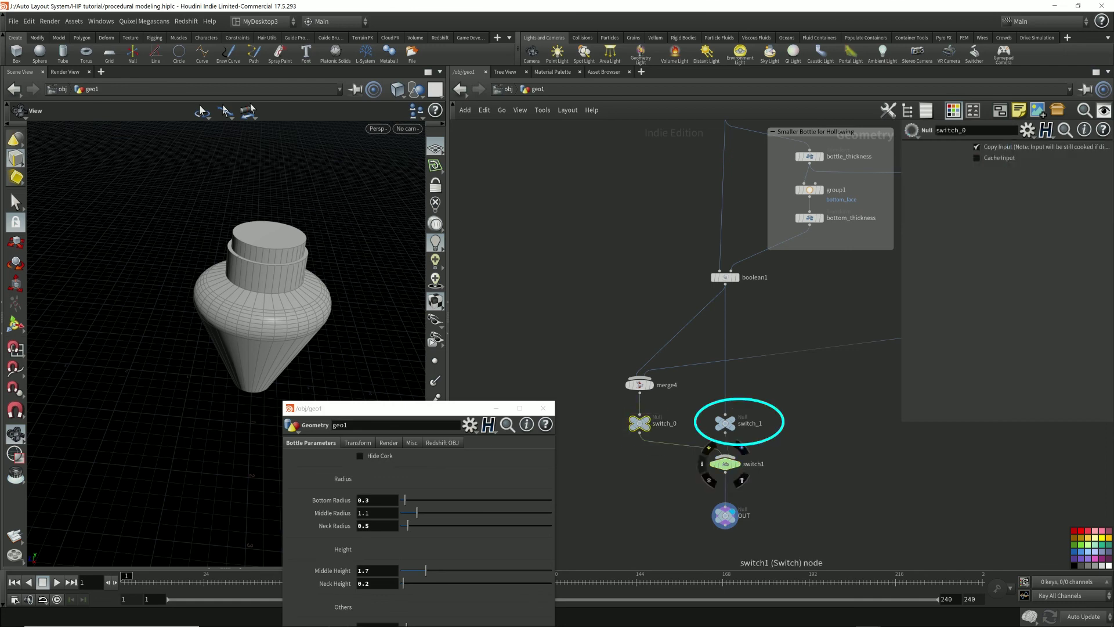
click(725, 463)
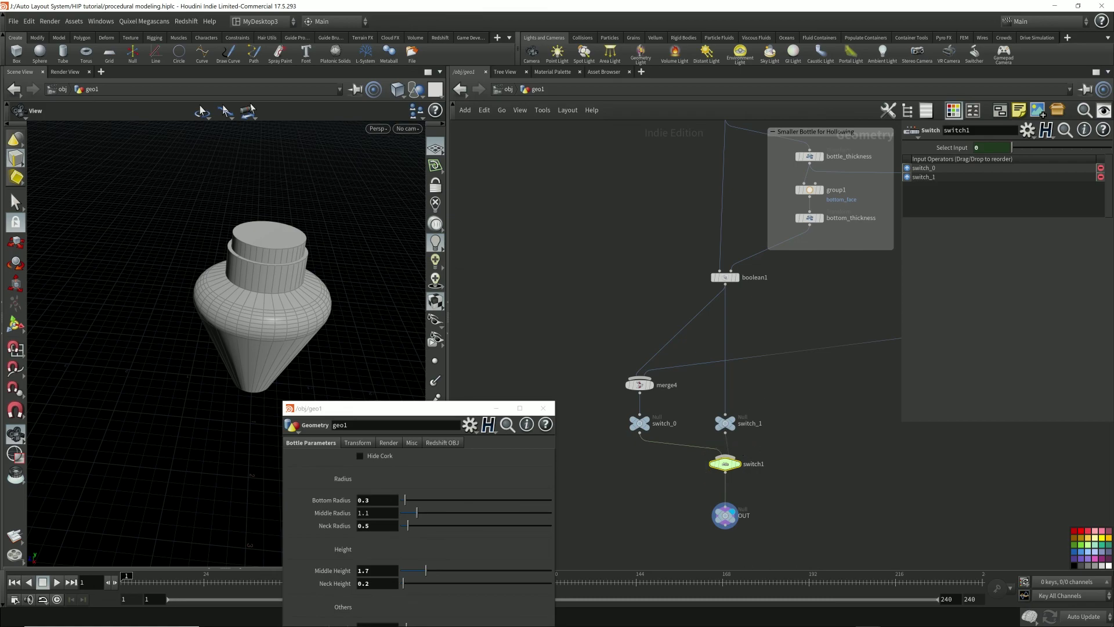